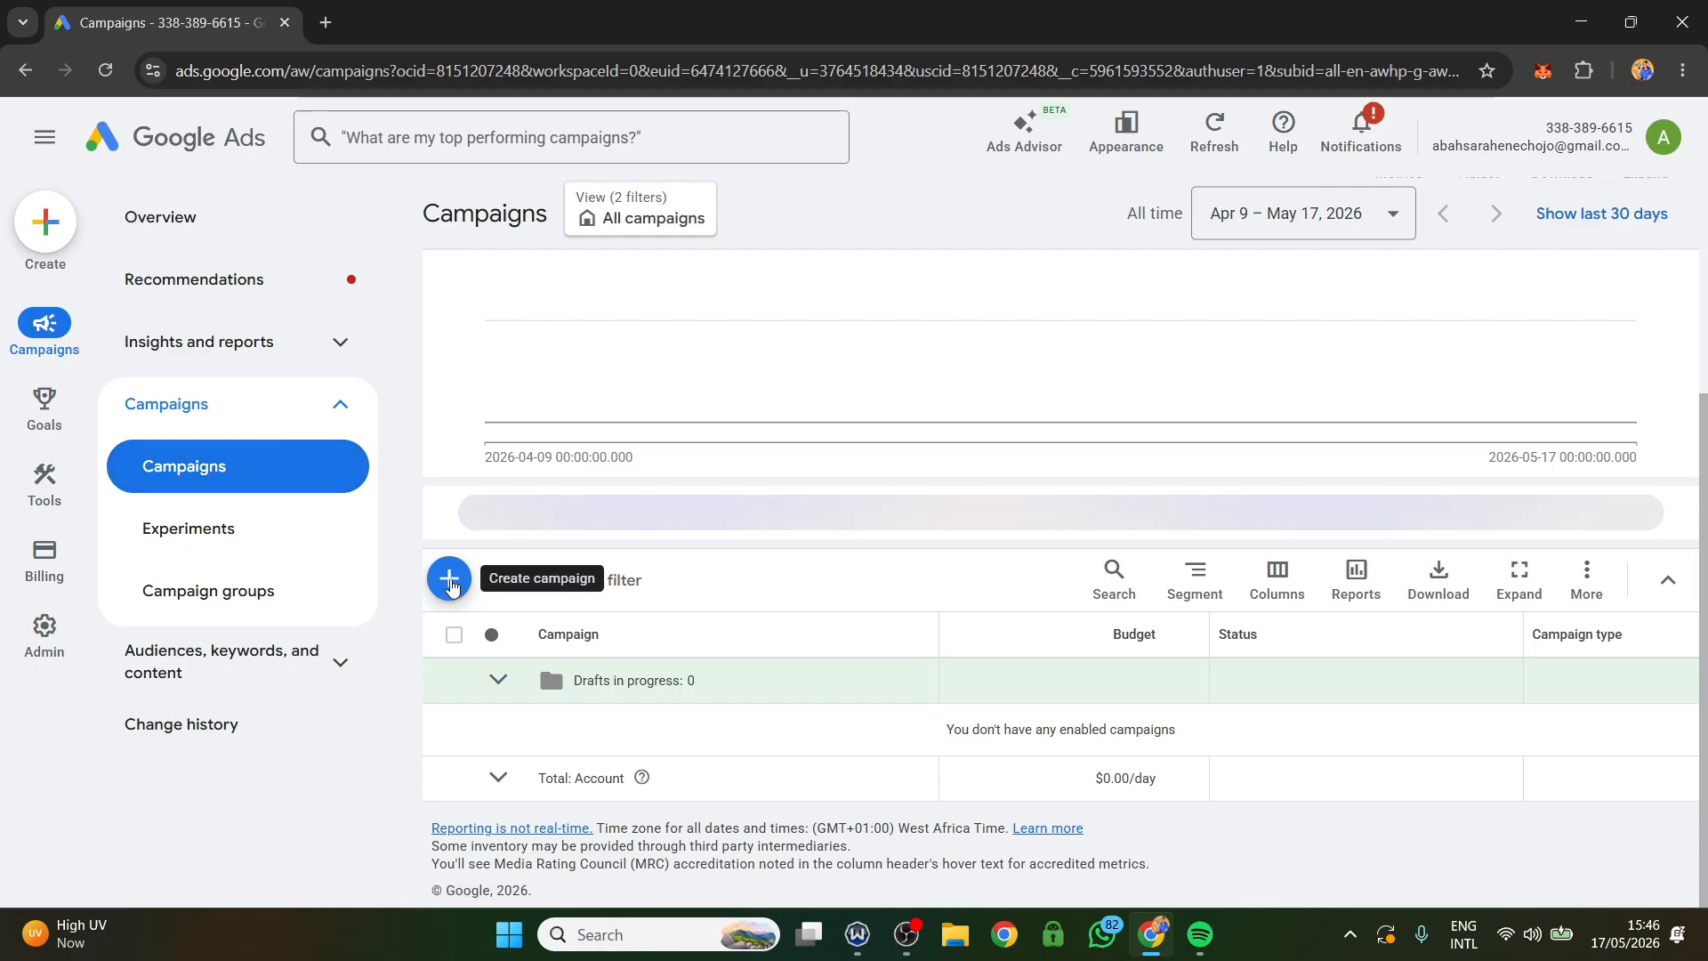
Start creating a new campaign and skip the business information page
click(450, 580)
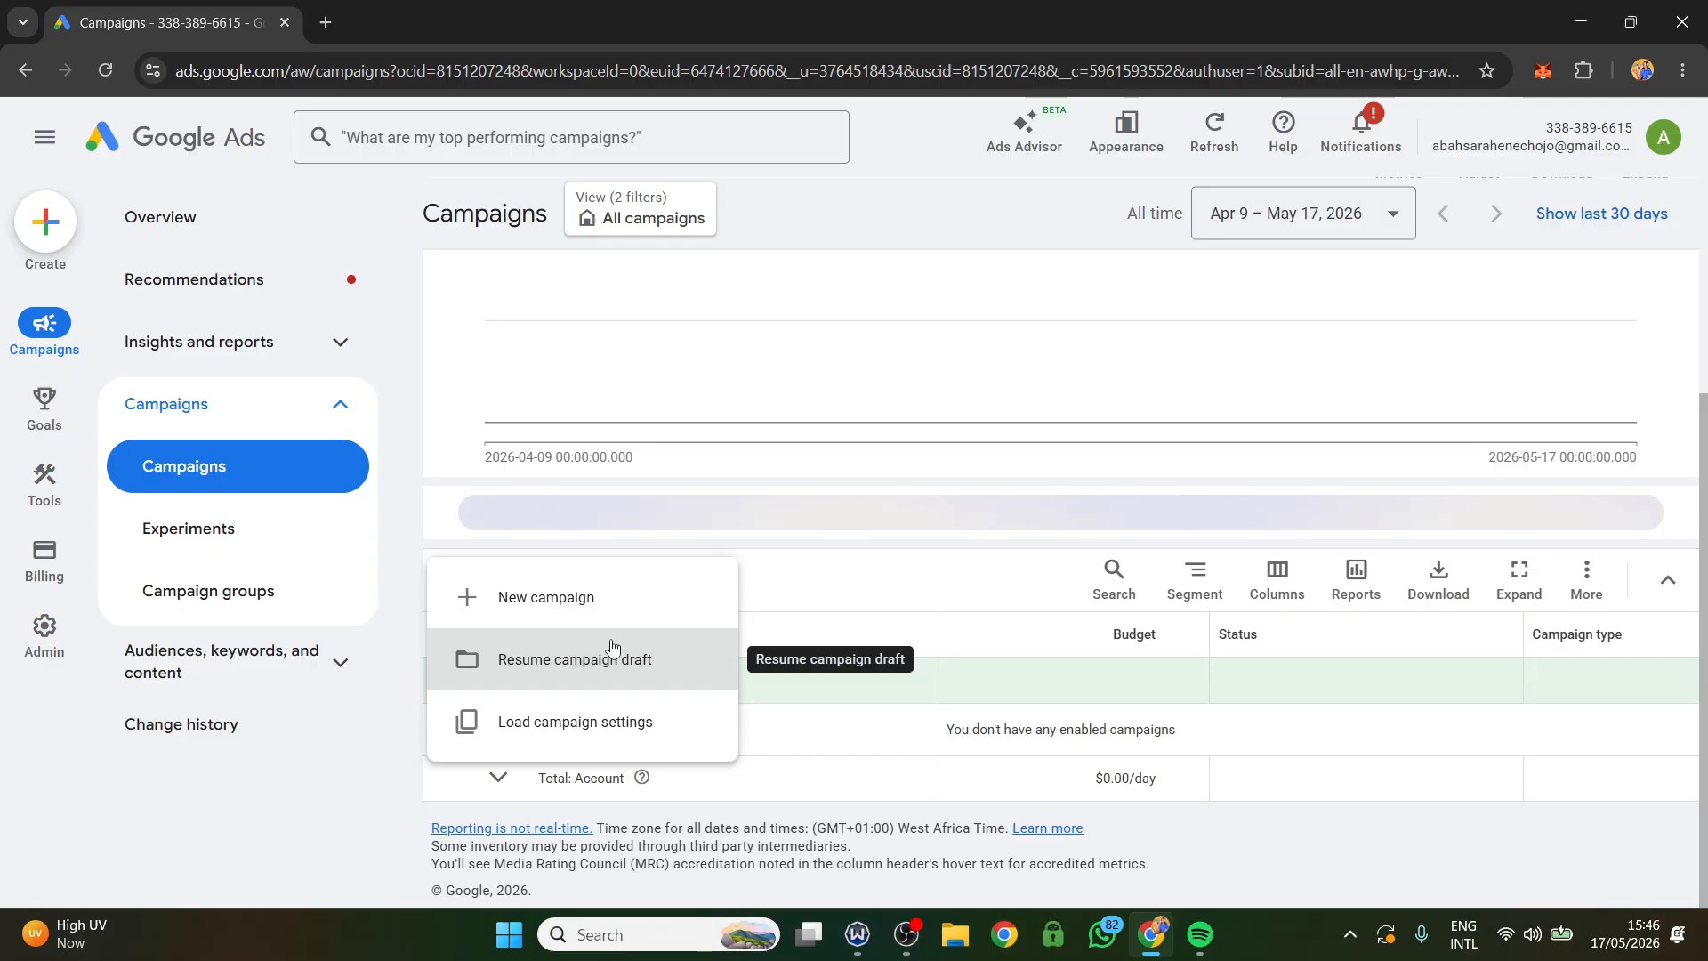
click(545, 598)
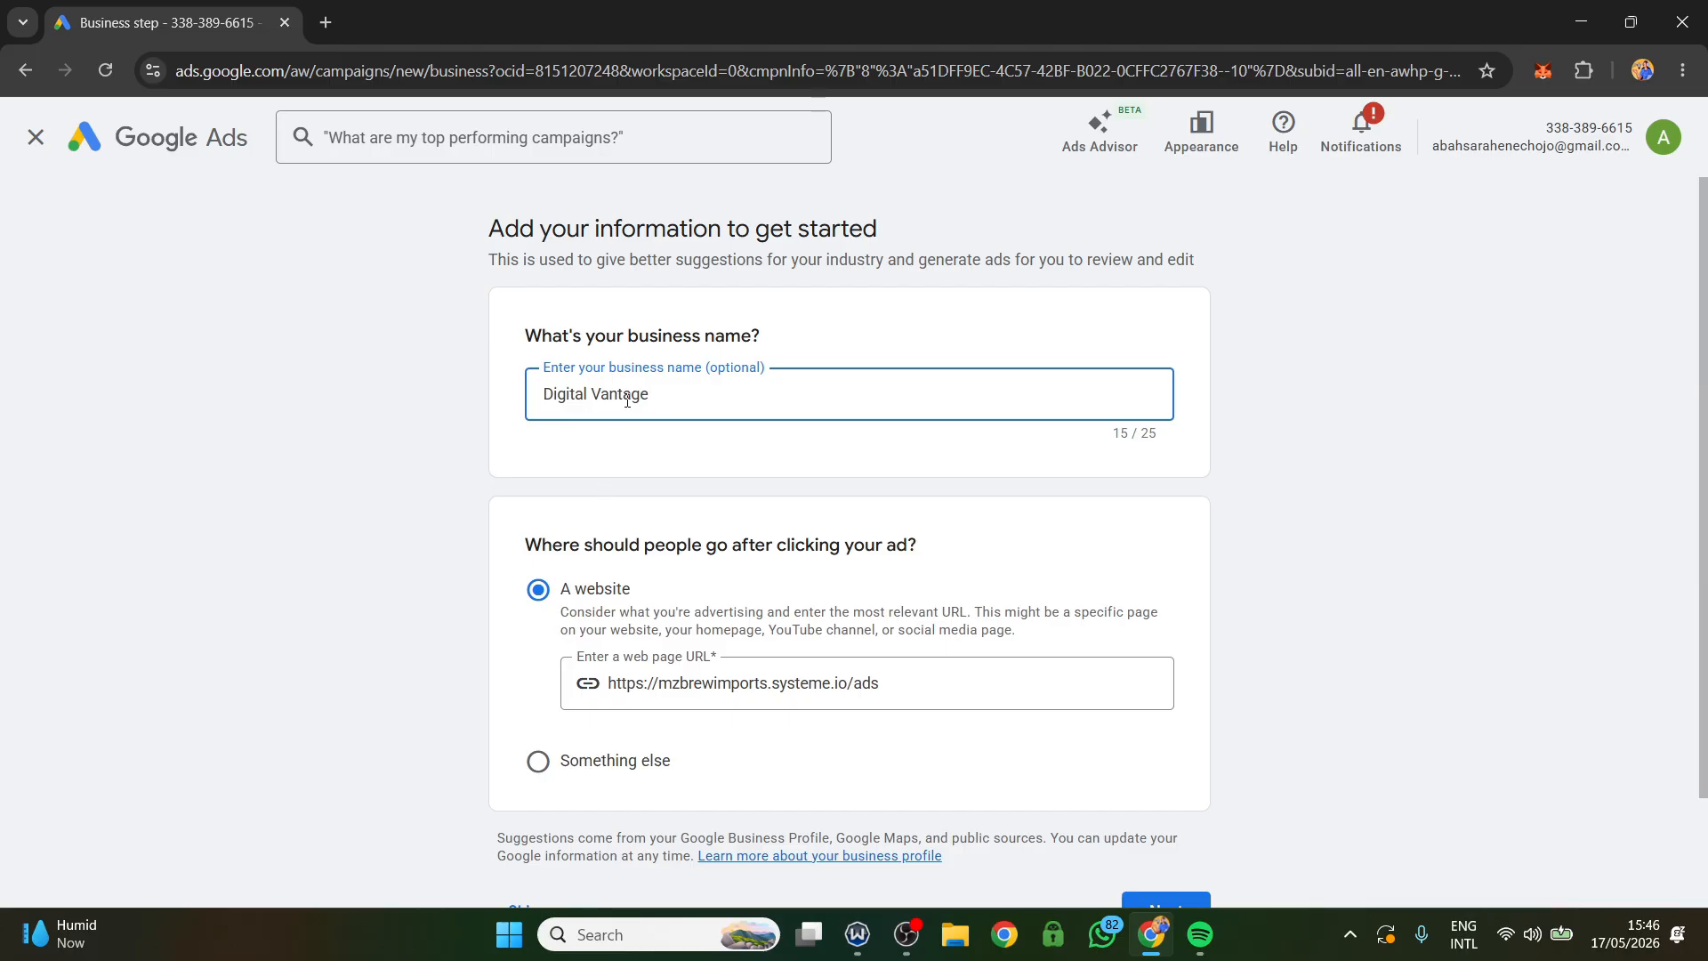
scroll(686, 286, down, 2)
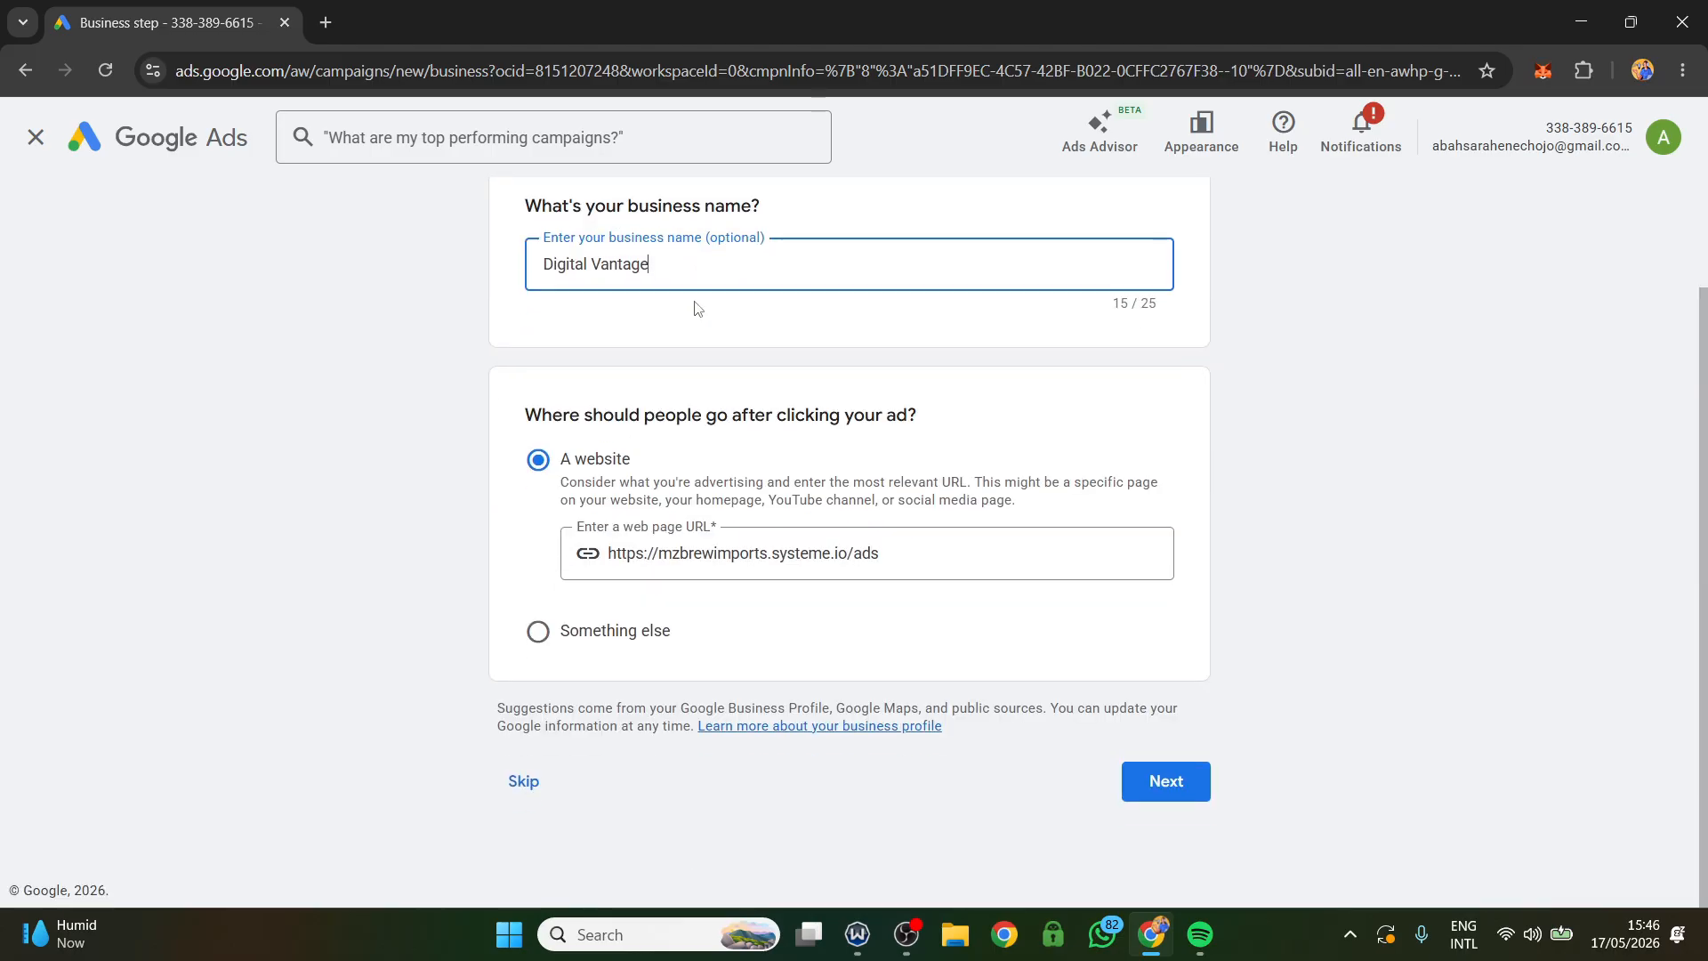
click(524, 783)
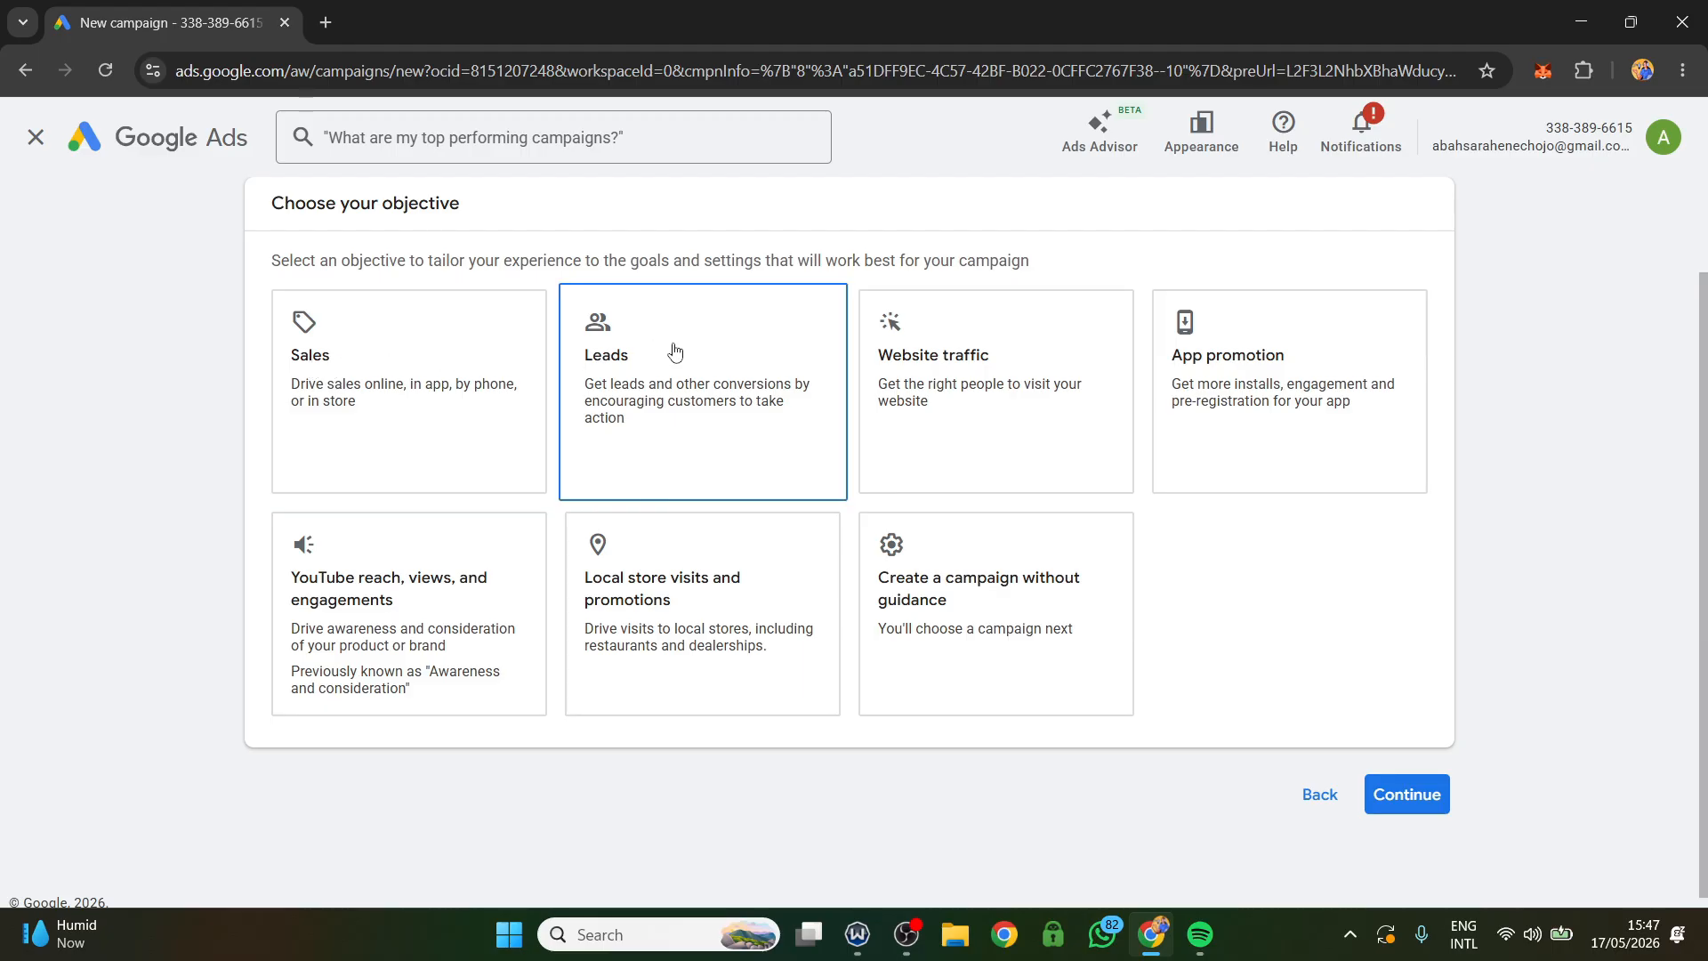
Choose Leads as the campaign objective and add Contacts as a conversion goal
click(652, 396)
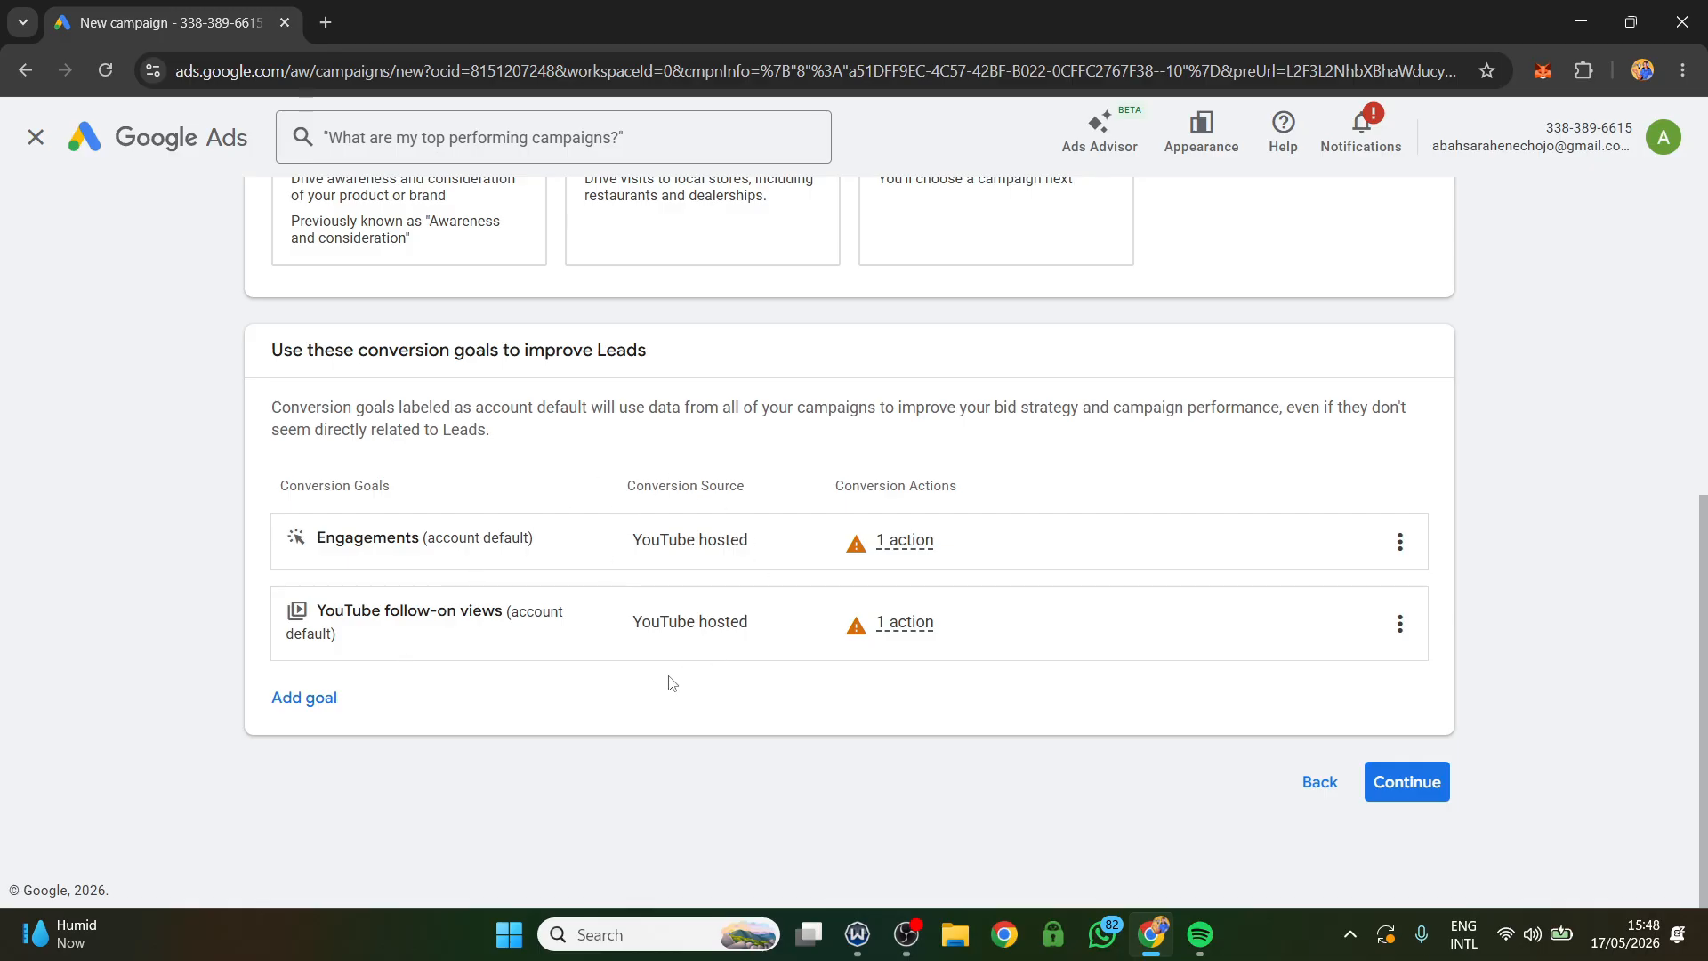
click(288, 703)
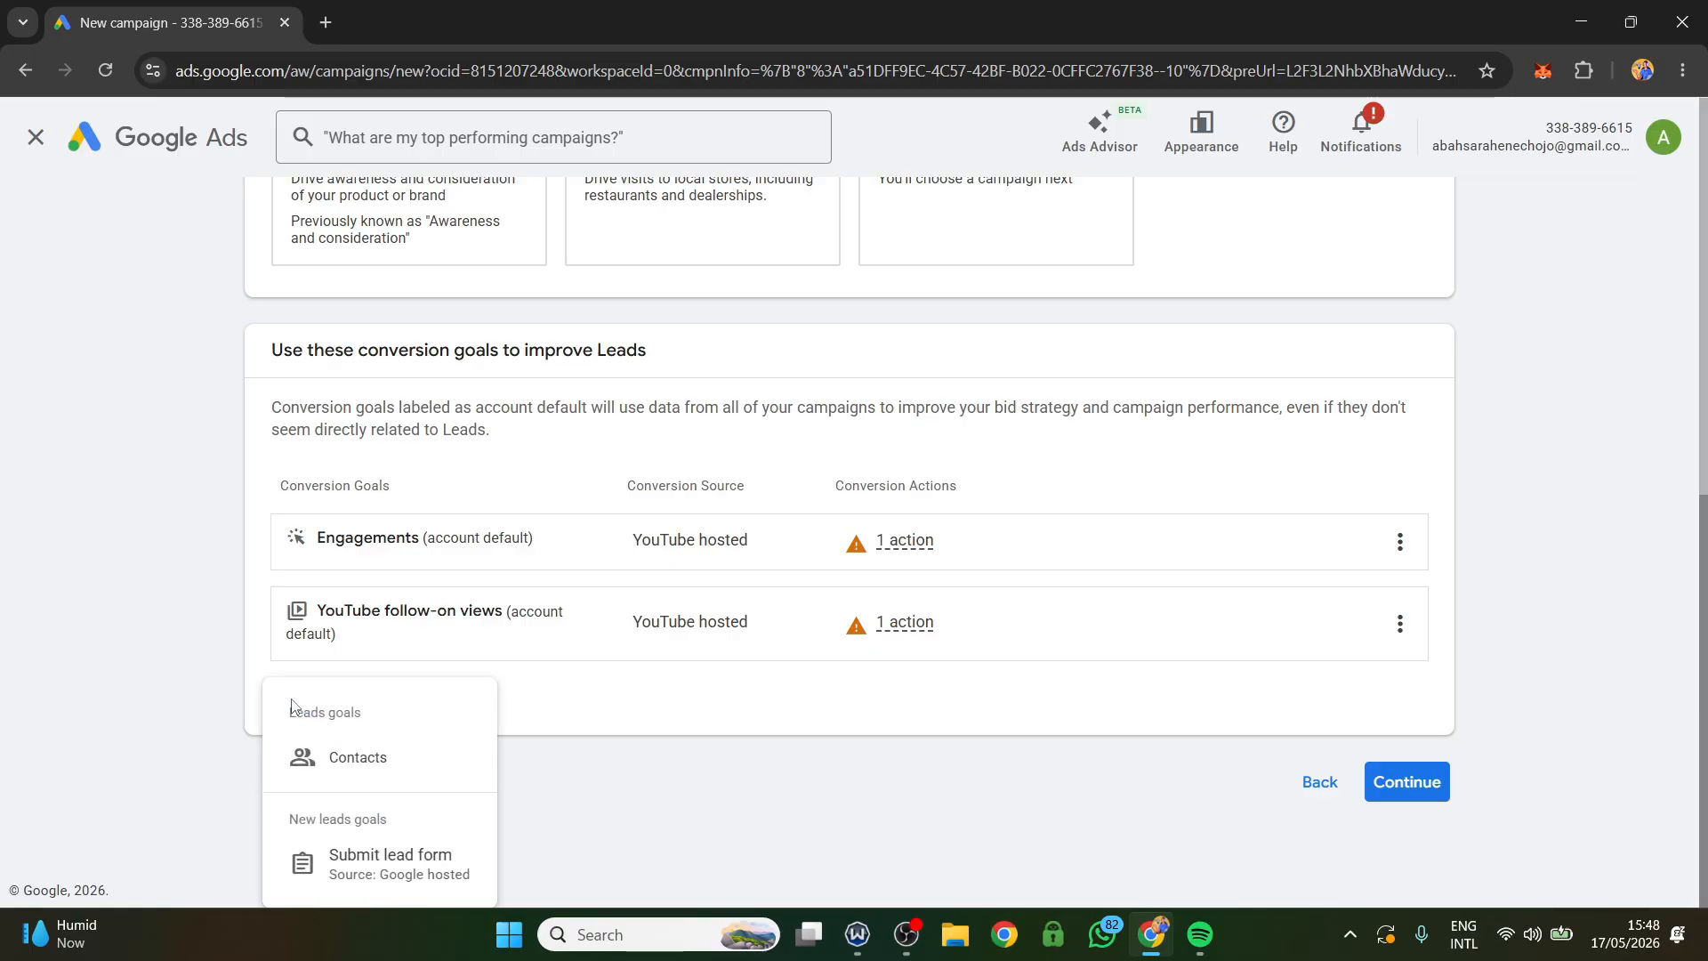
click(348, 763)
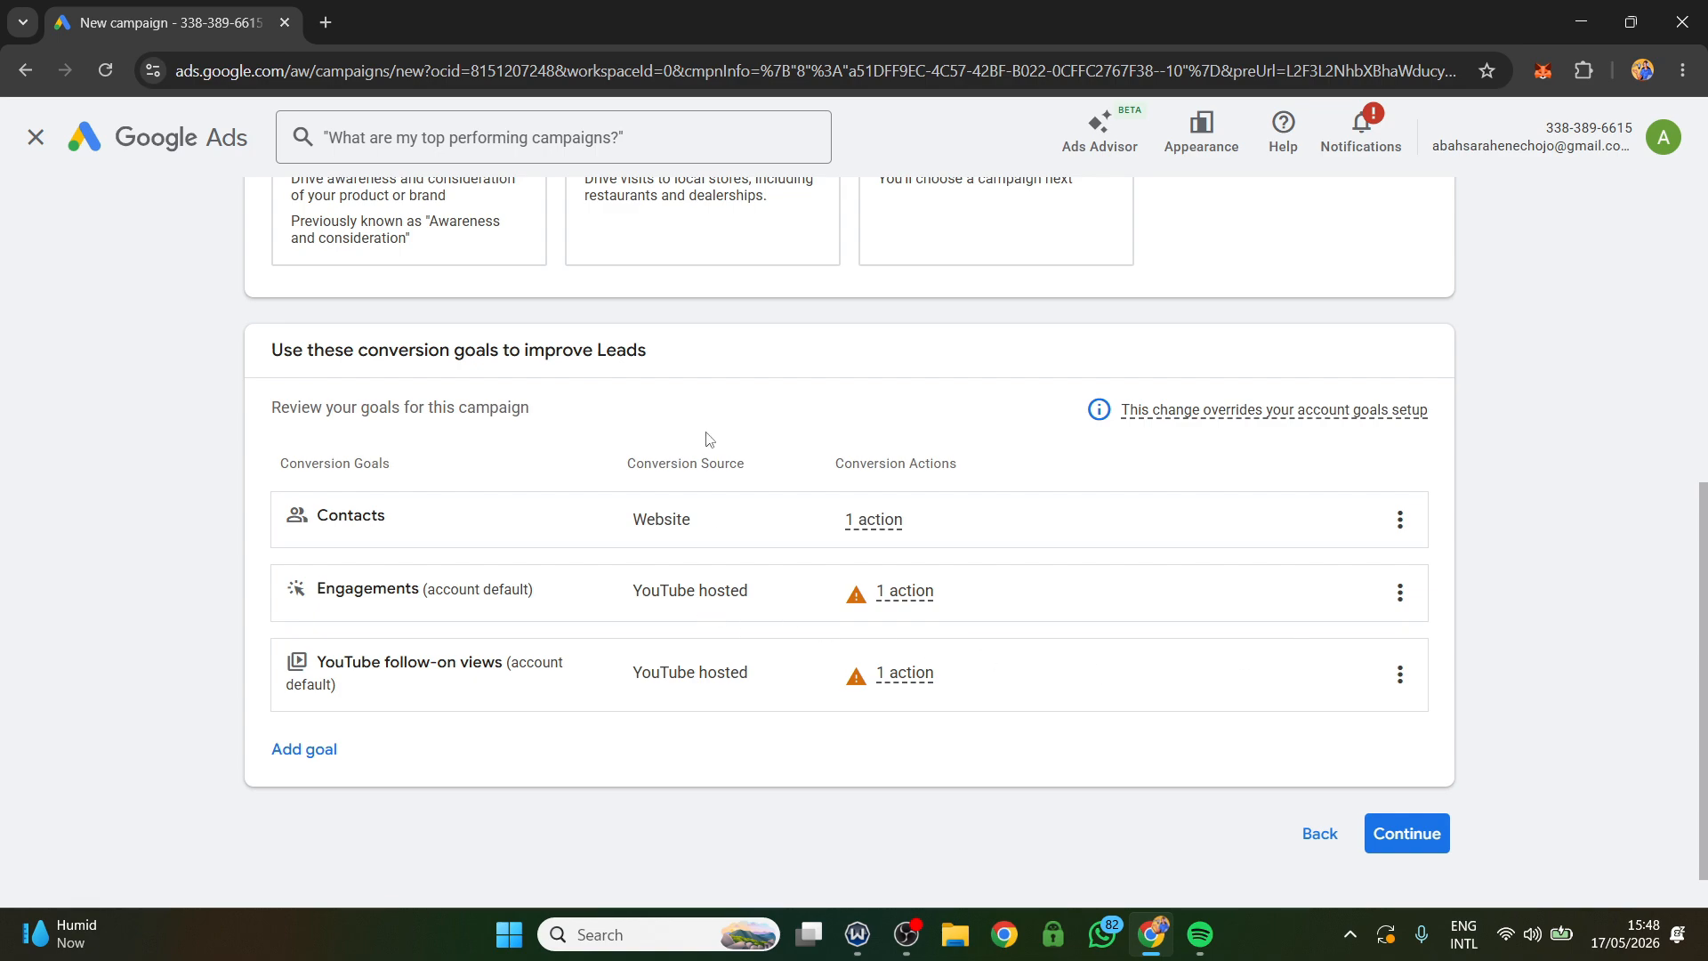
Remove the Engagements and YouTube follow-on views goals from the campaign and continue to the campaign types
click(1400, 595)
click(1388, 614)
click(1103, 576)
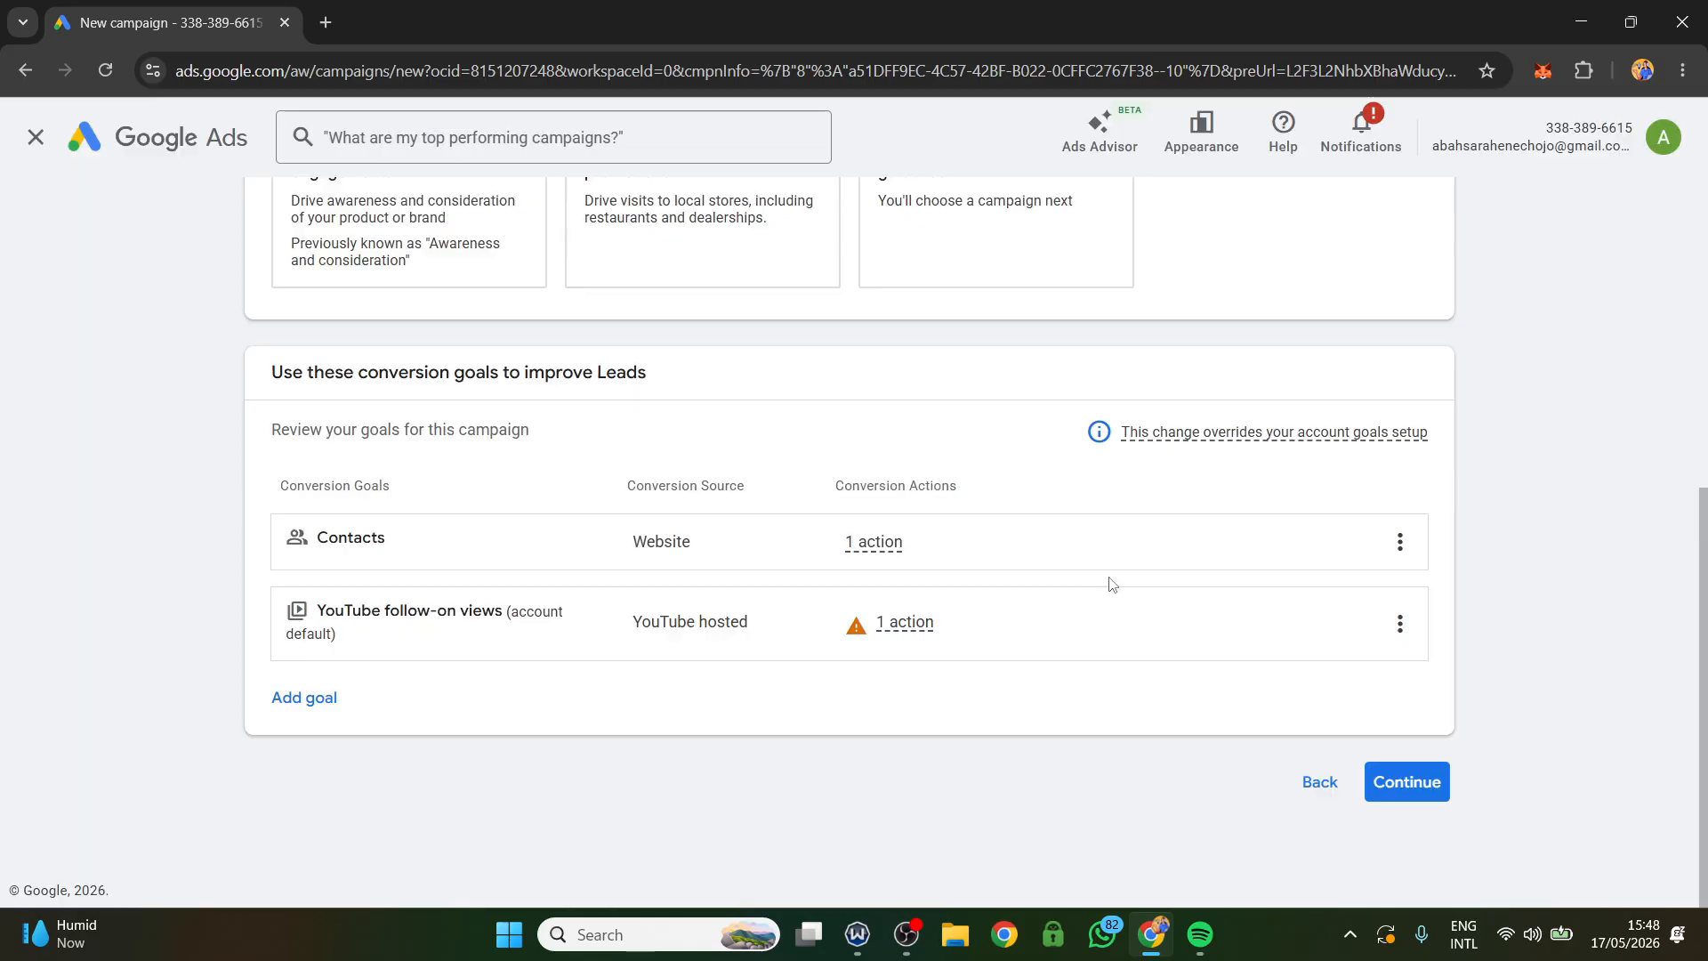
click(1400, 623)
click(1470, 642)
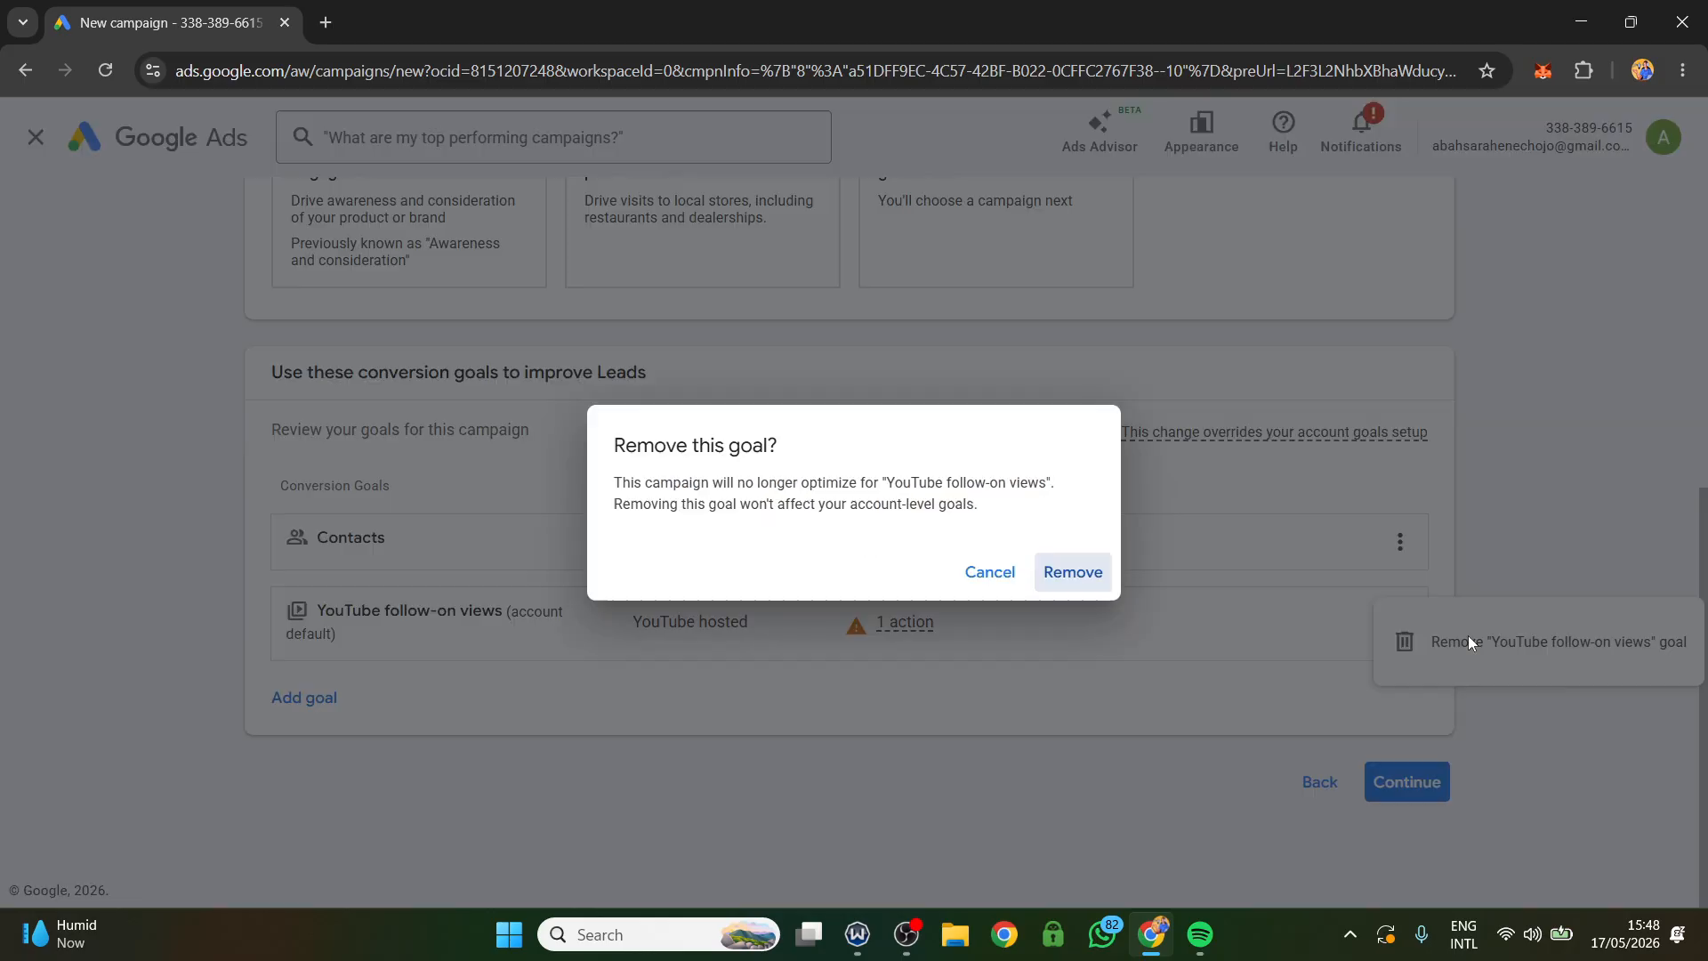
click(1094, 579)
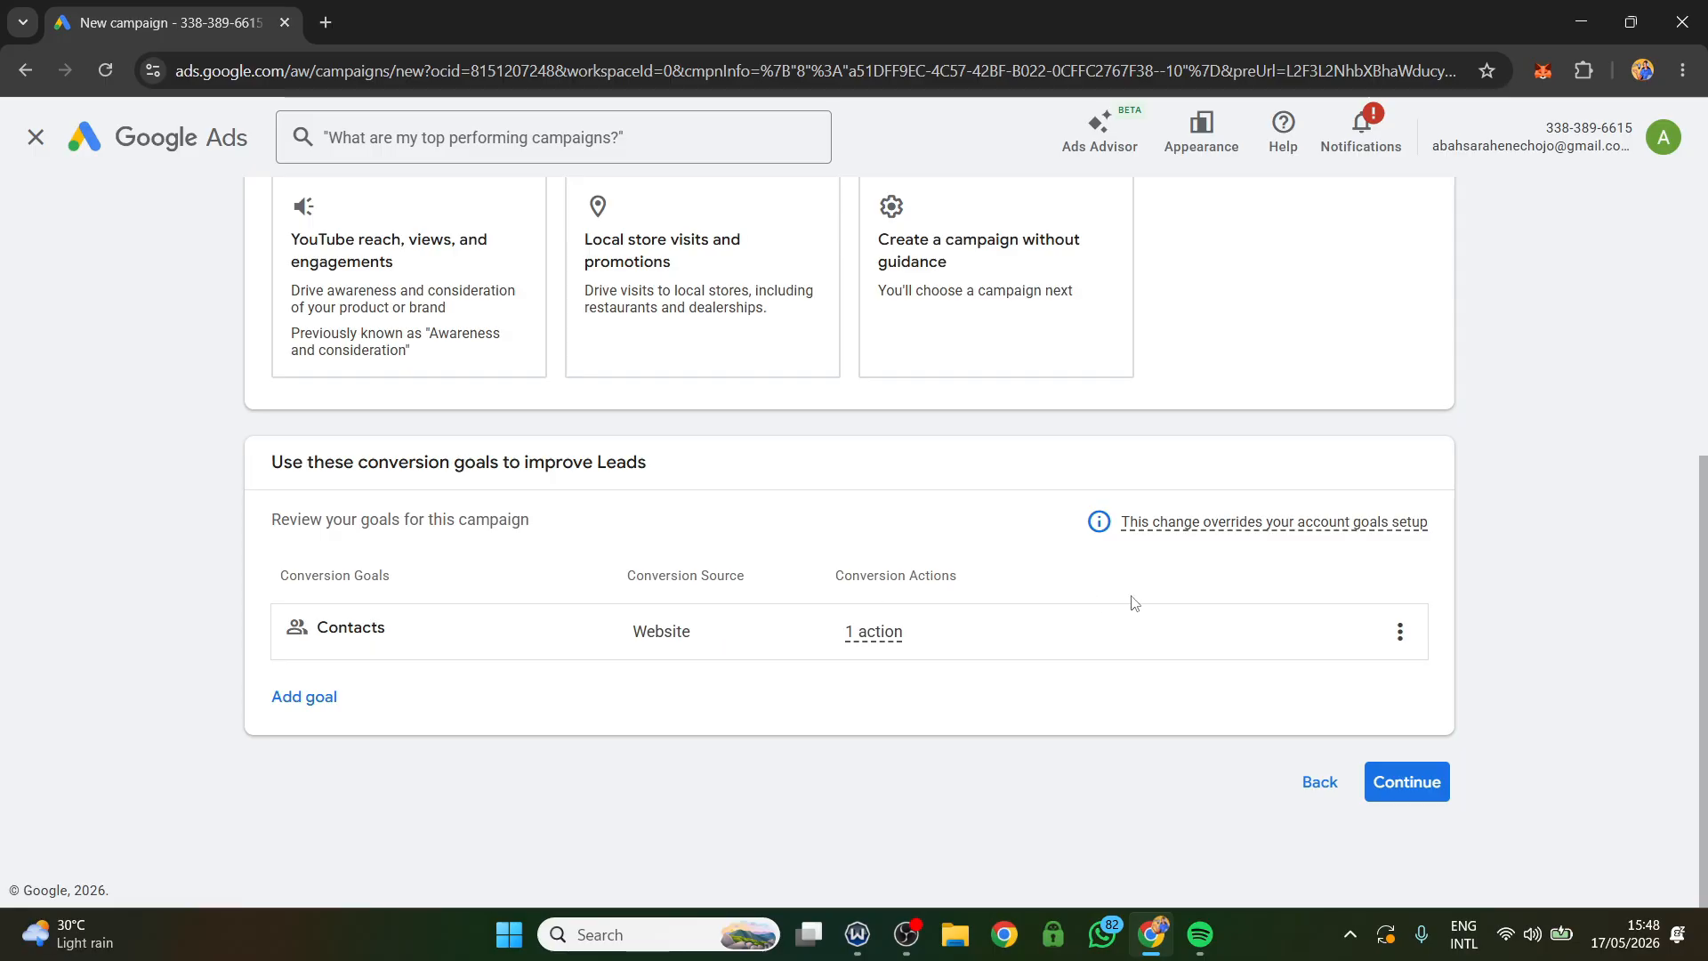
click(1398, 784)
Select Demand Gen as the campaign type and continue to the campaign settings
scroll(832, 618, down, 1)
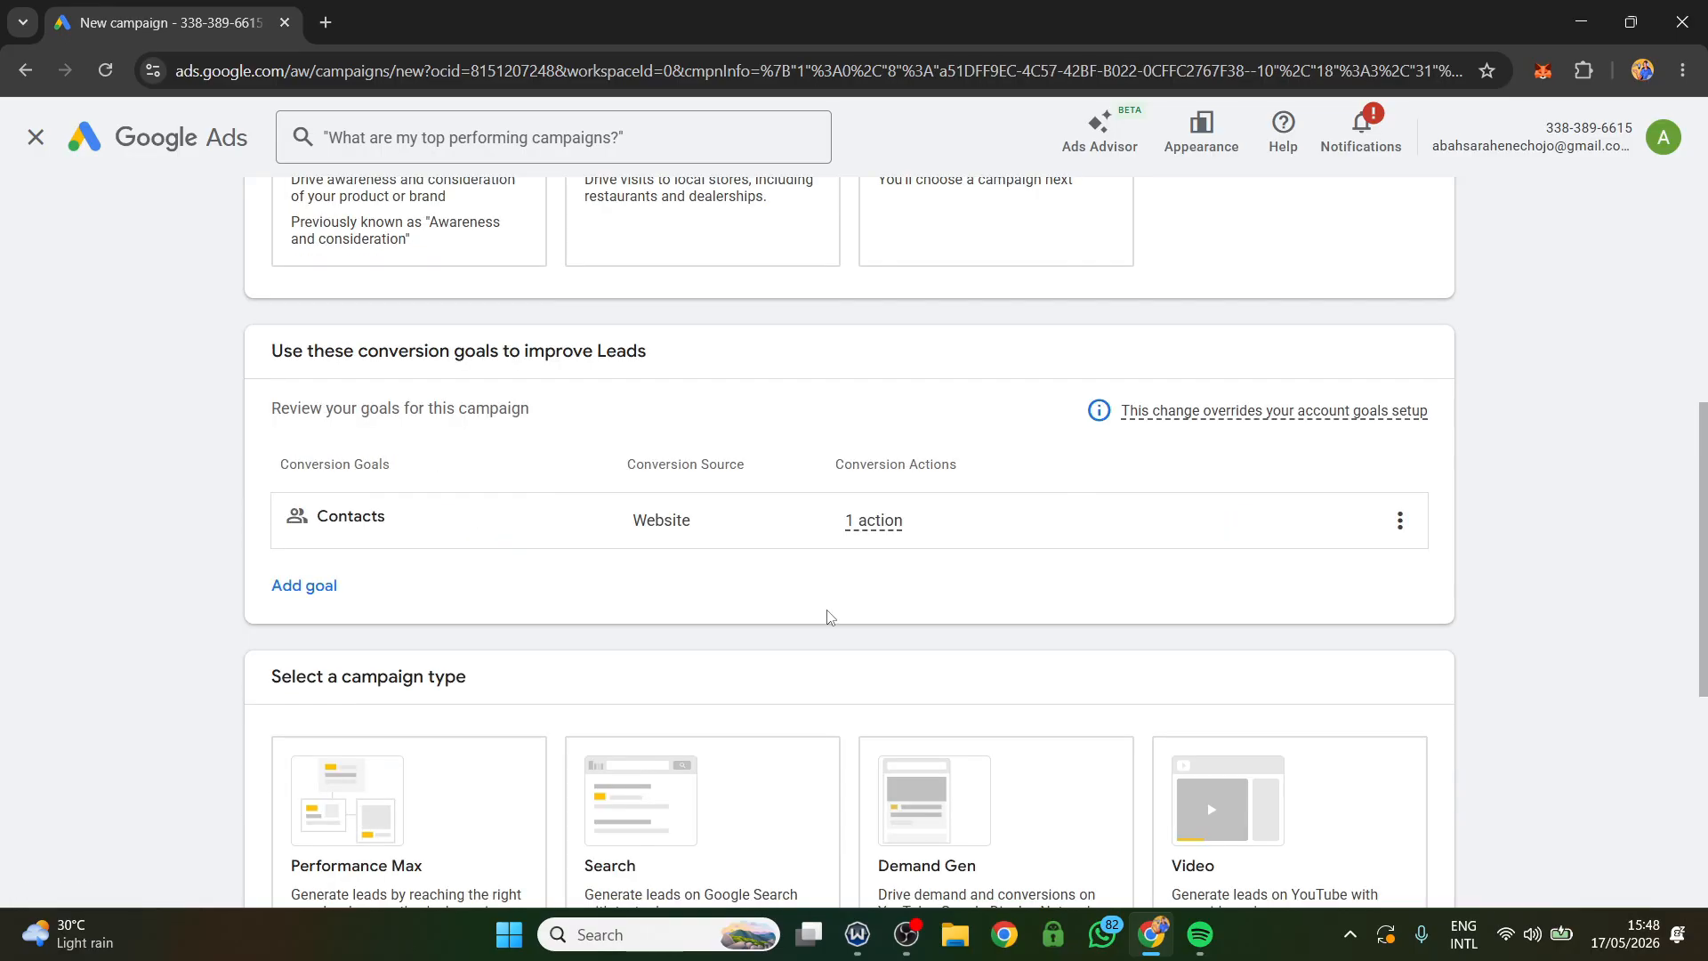
scroll(829, 616, up, 2)
scroll(832, 605, up, 4)
scroll(915, 562, down, 7)
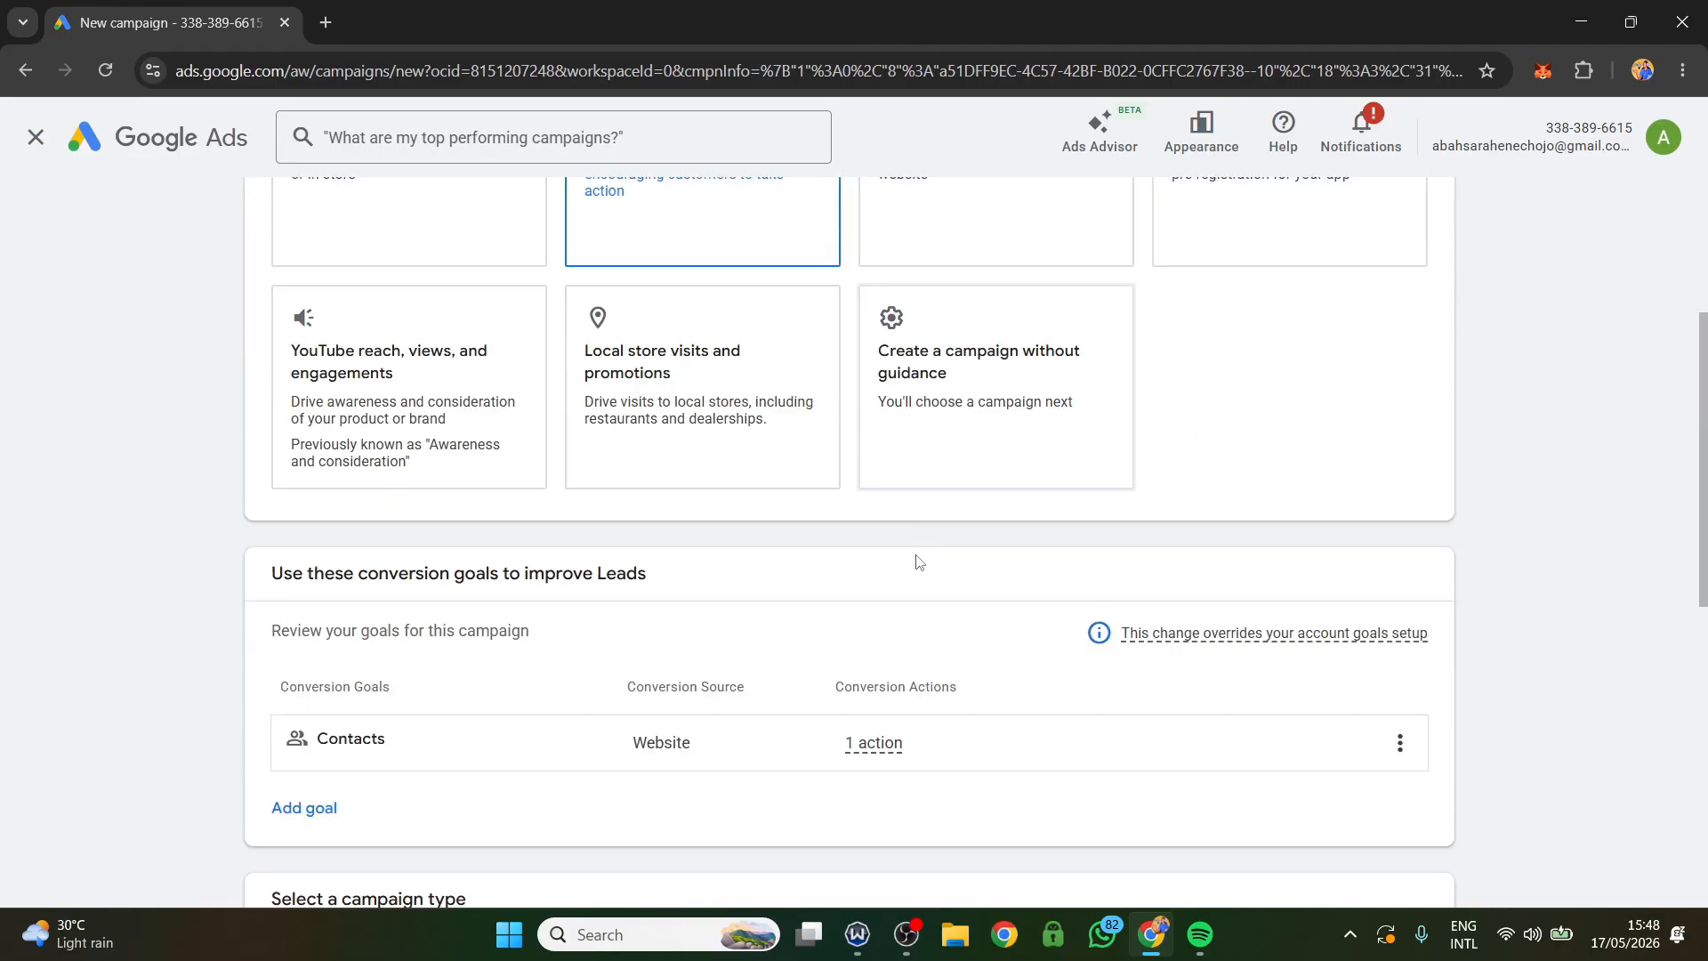
scroll(903, 569, down, 4)
click(605, 459)
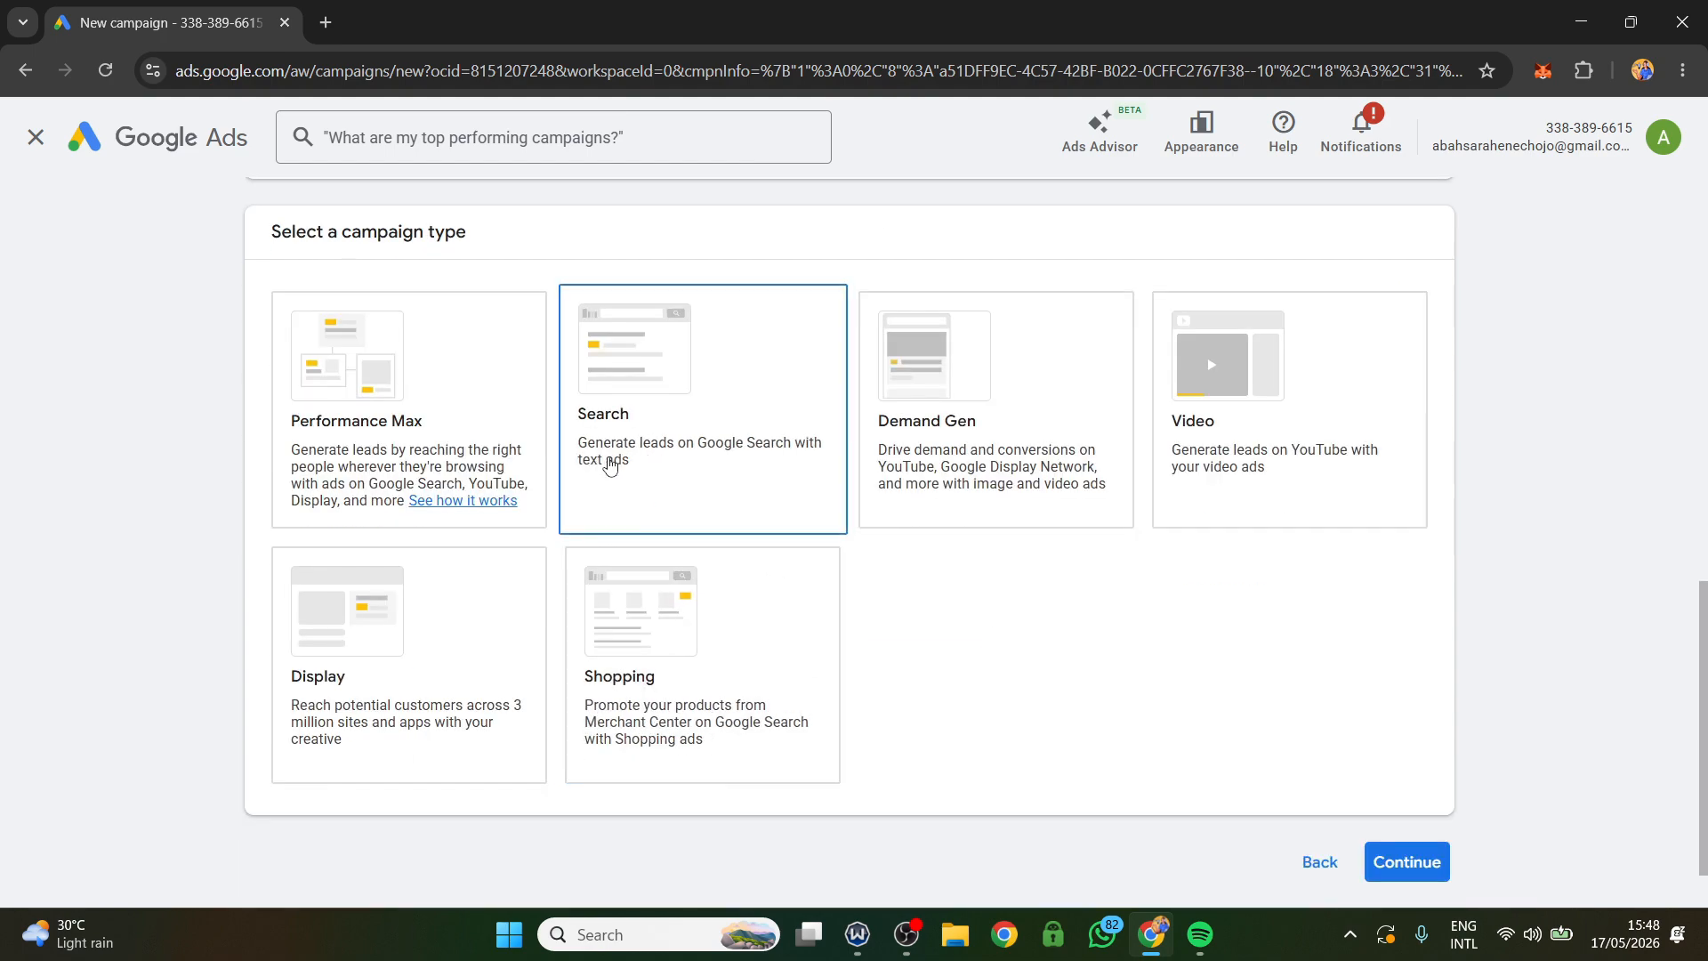
click(482, 383)
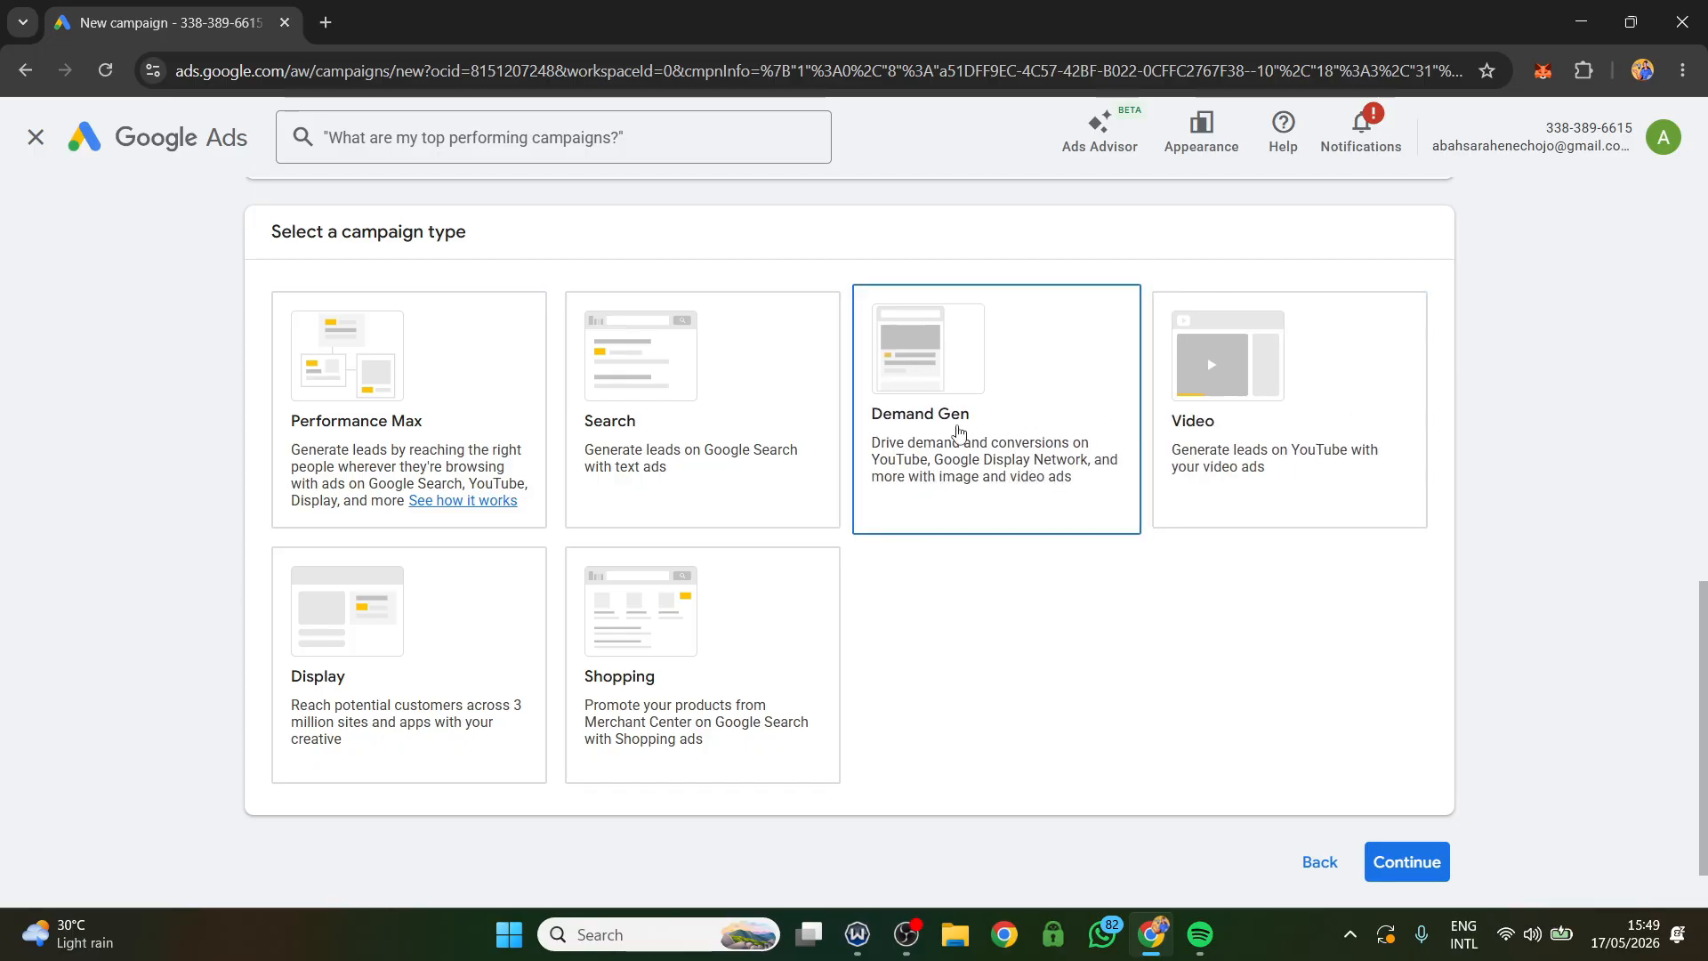
click(961, 419)
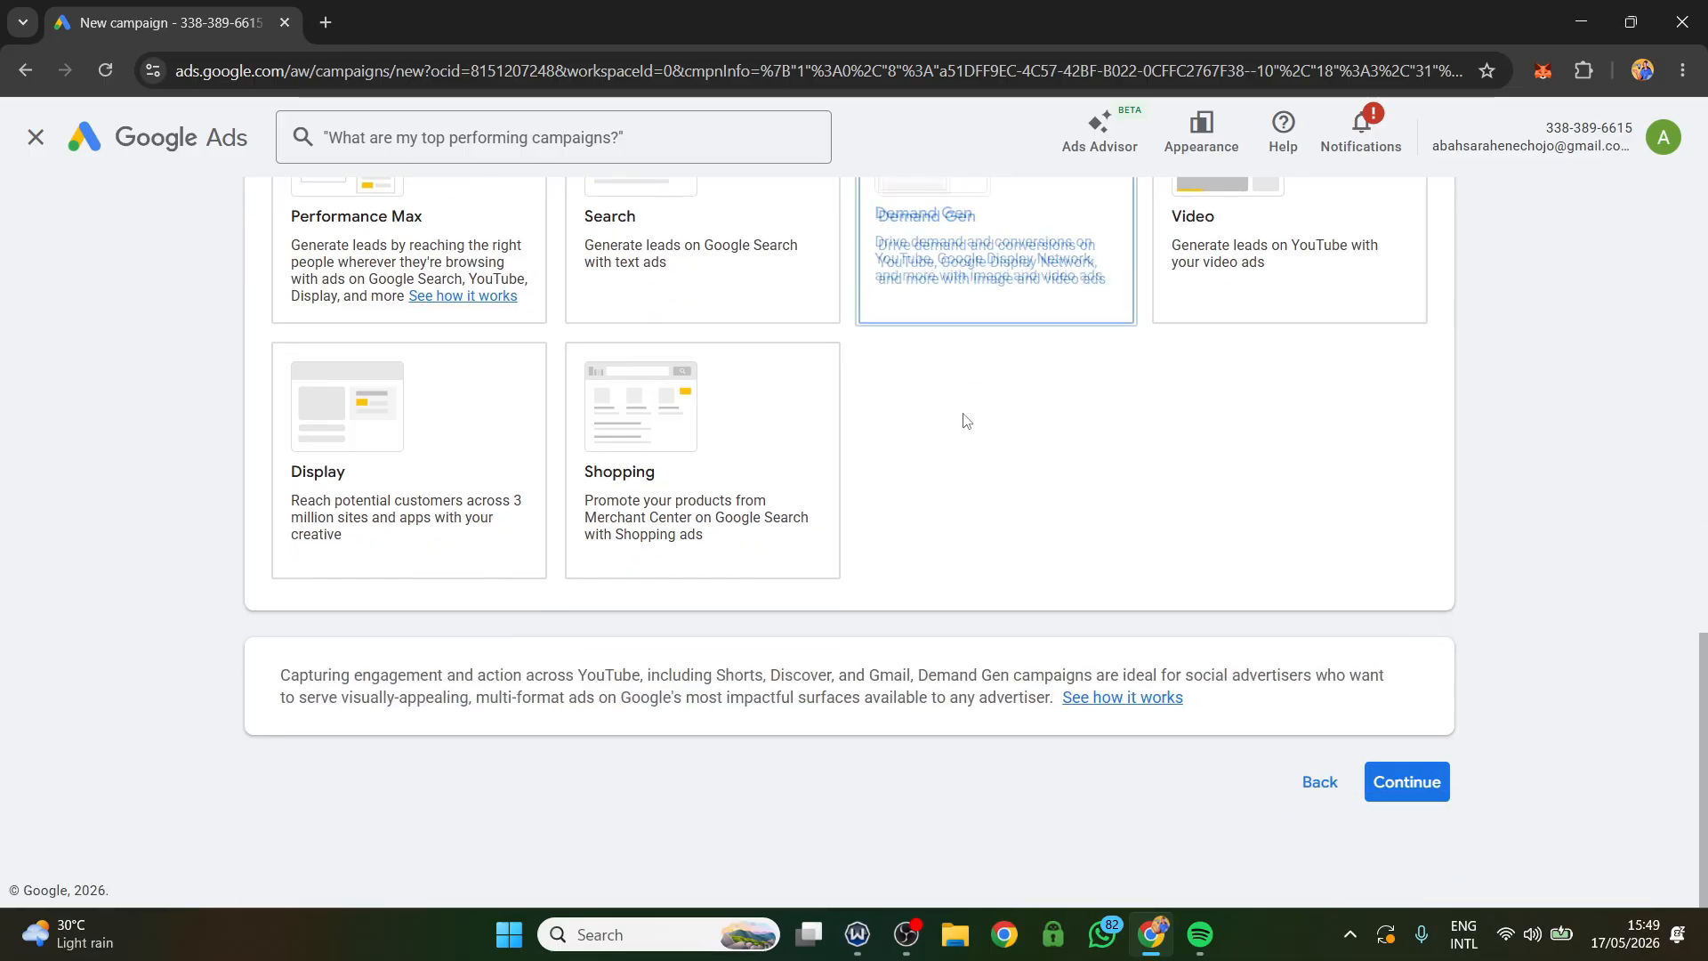
click(1379, 776)
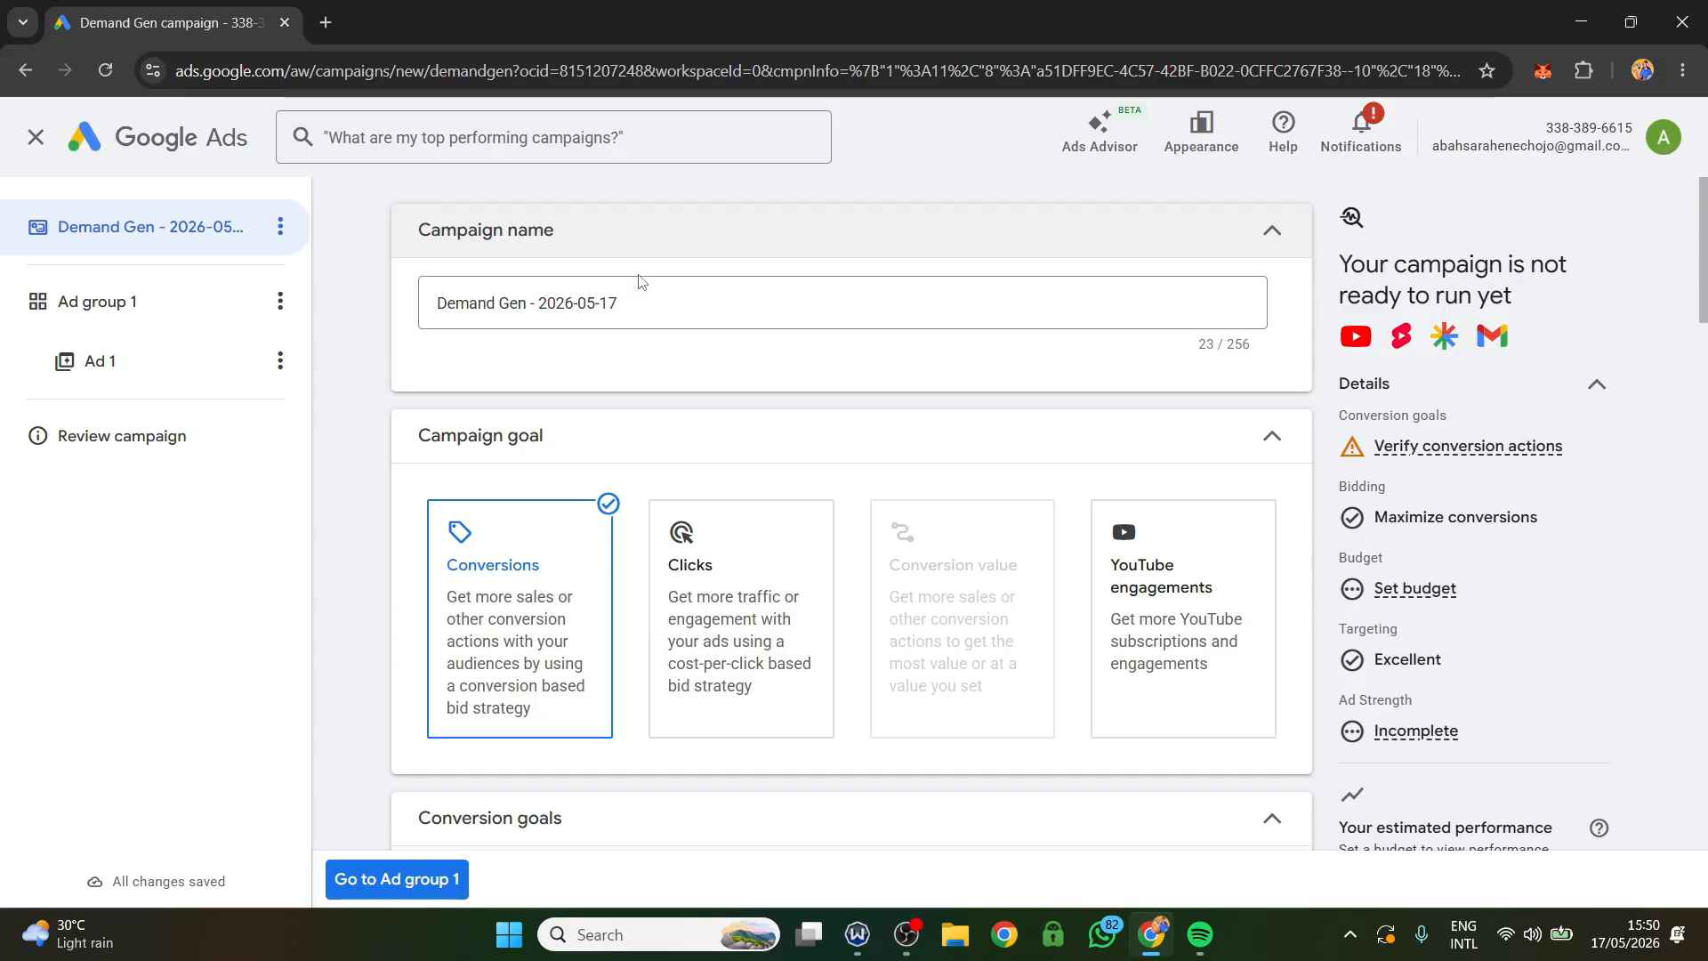
Review the campaign name, campaign goal, conversion goals, view-through conversion optimization and target cost per action settings
drag(662, 309, 438, 346)
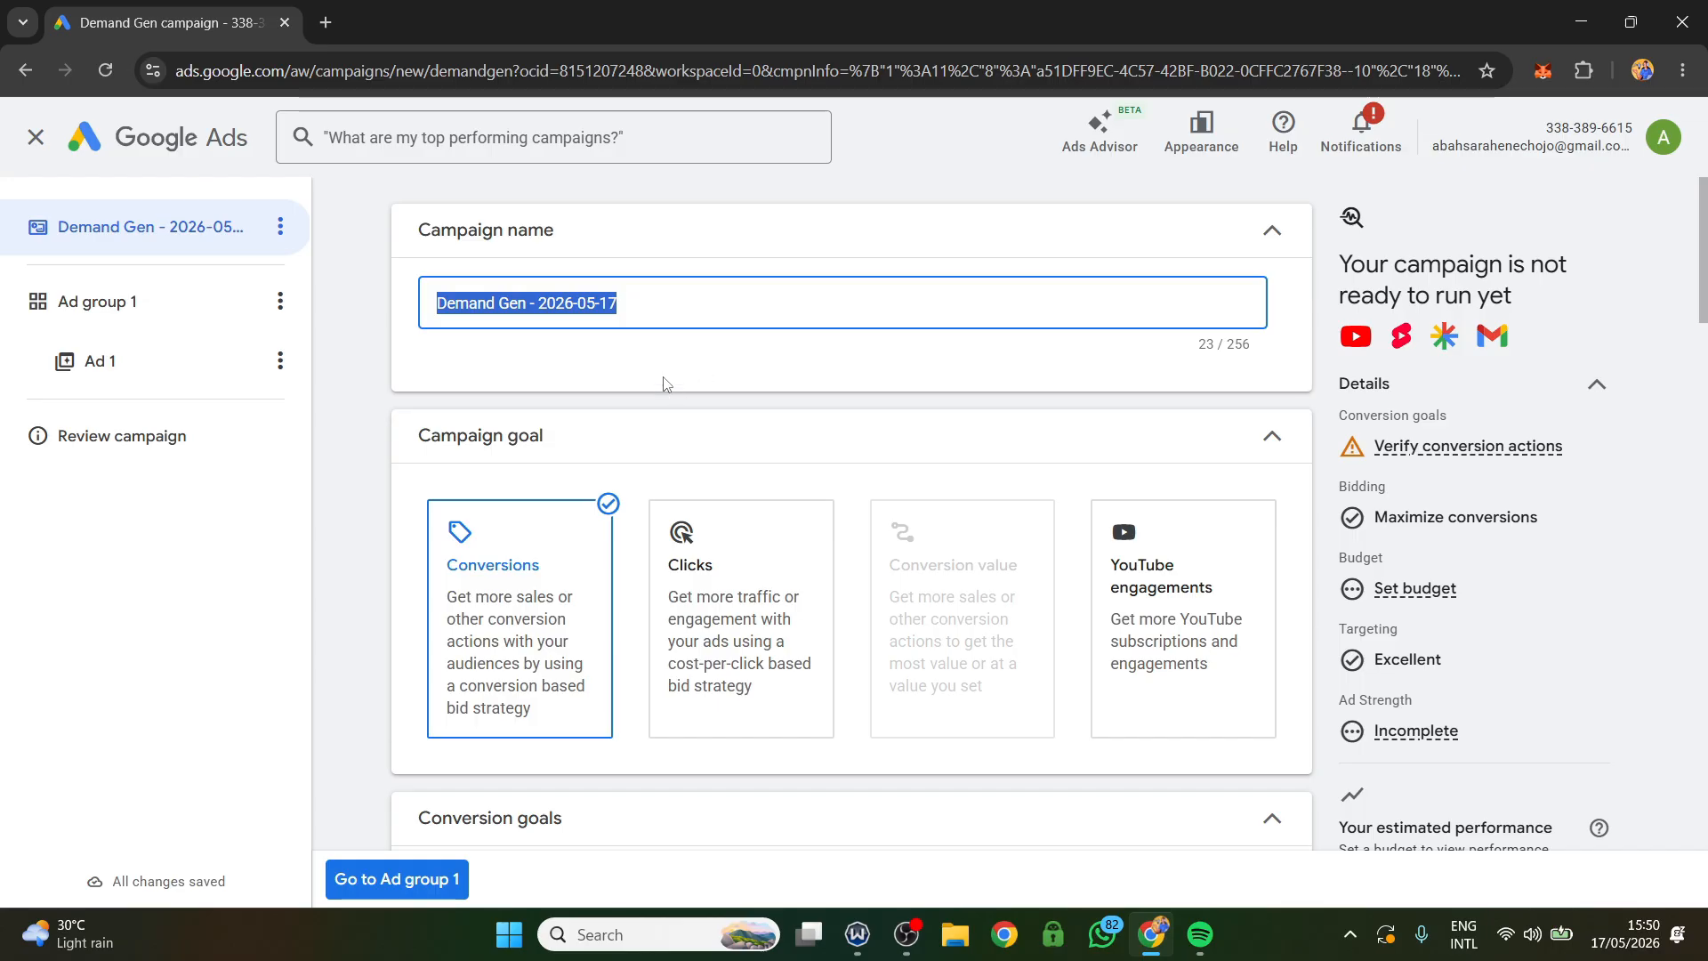
click(637, 359)
scroll(637, 360, down, 1)
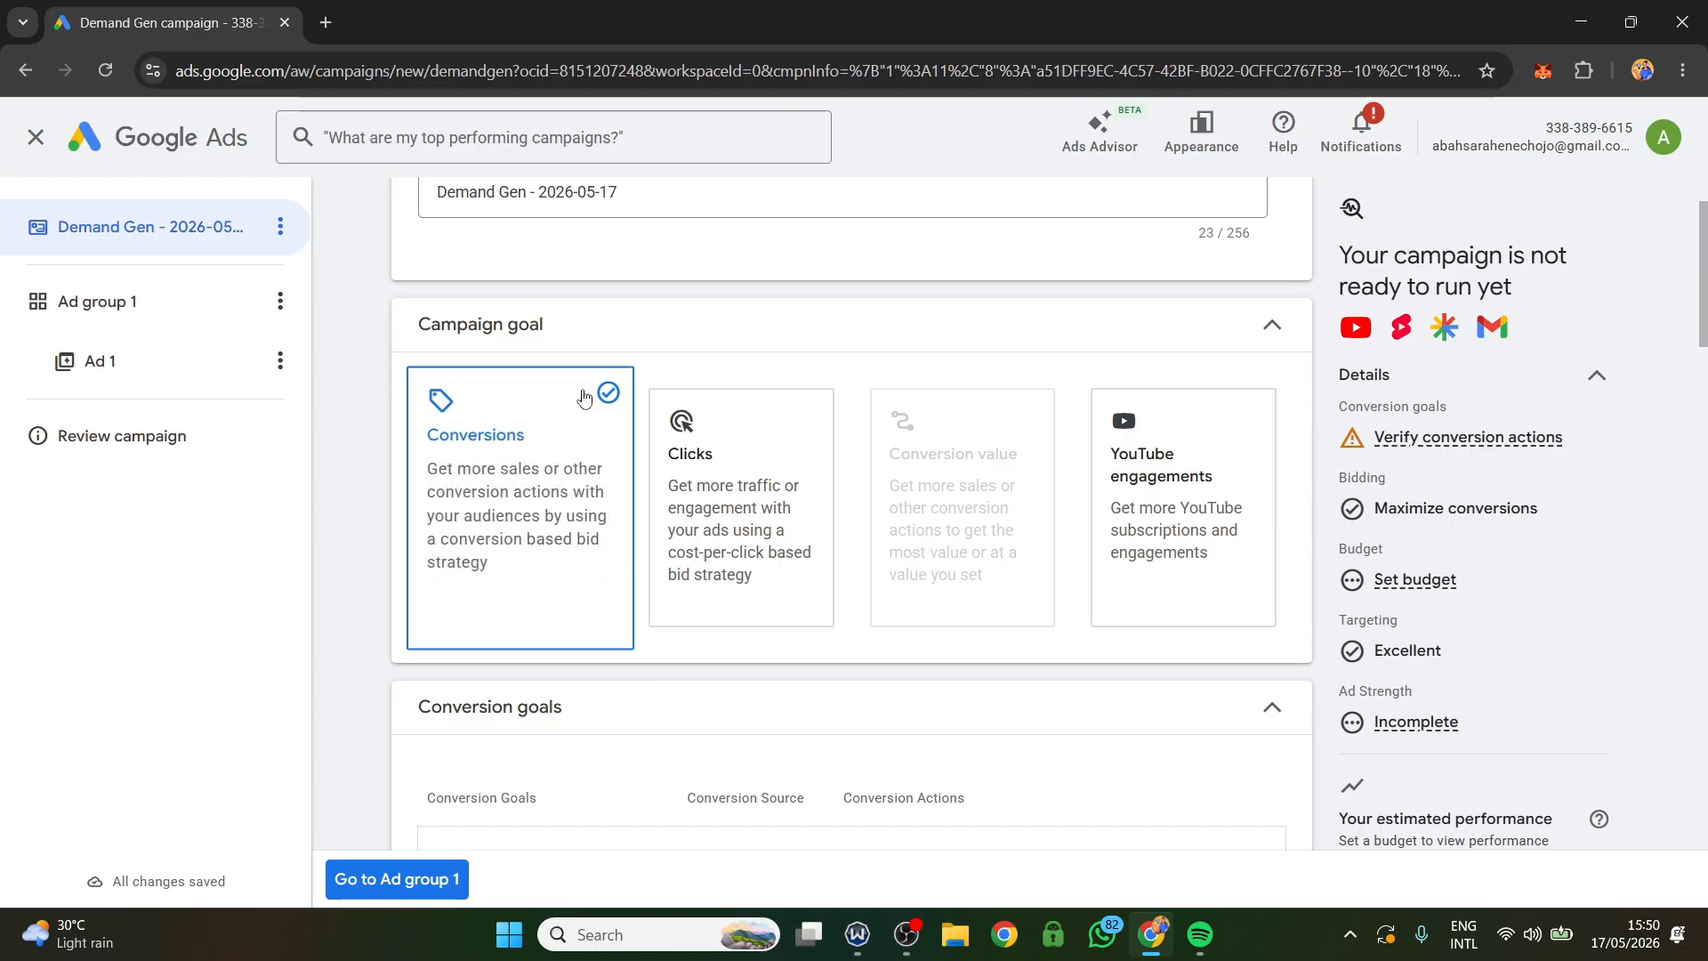
scroll(583, 400, down, 3)
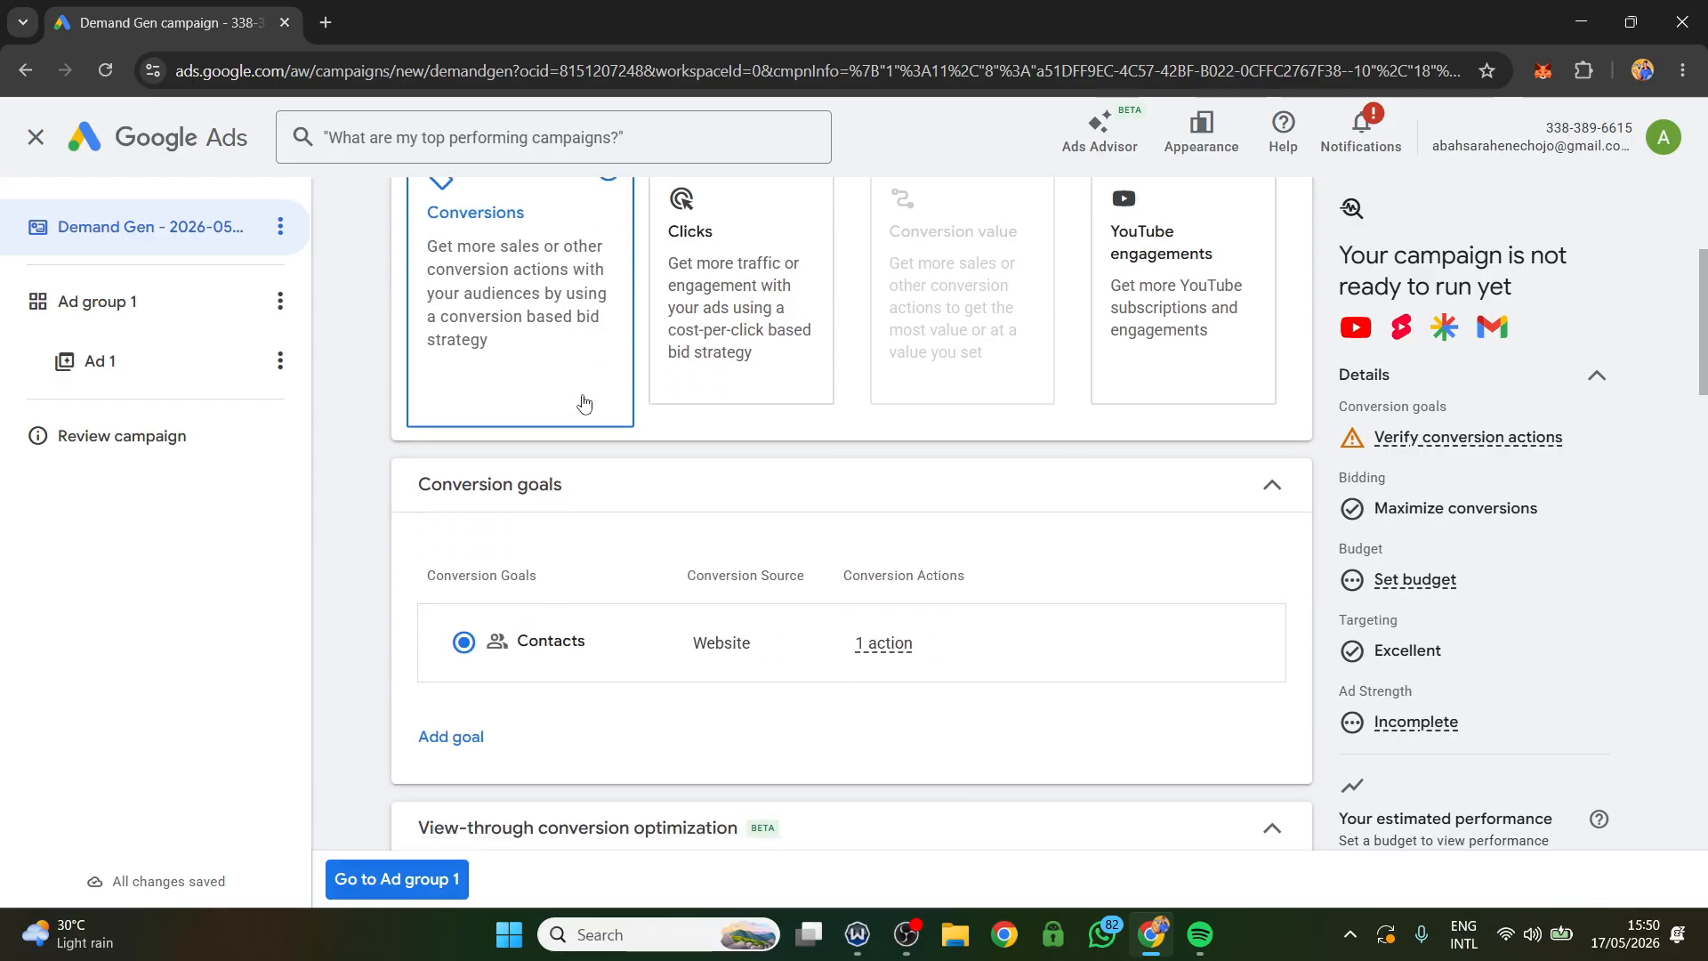
scroll(583, 405, down, 1)
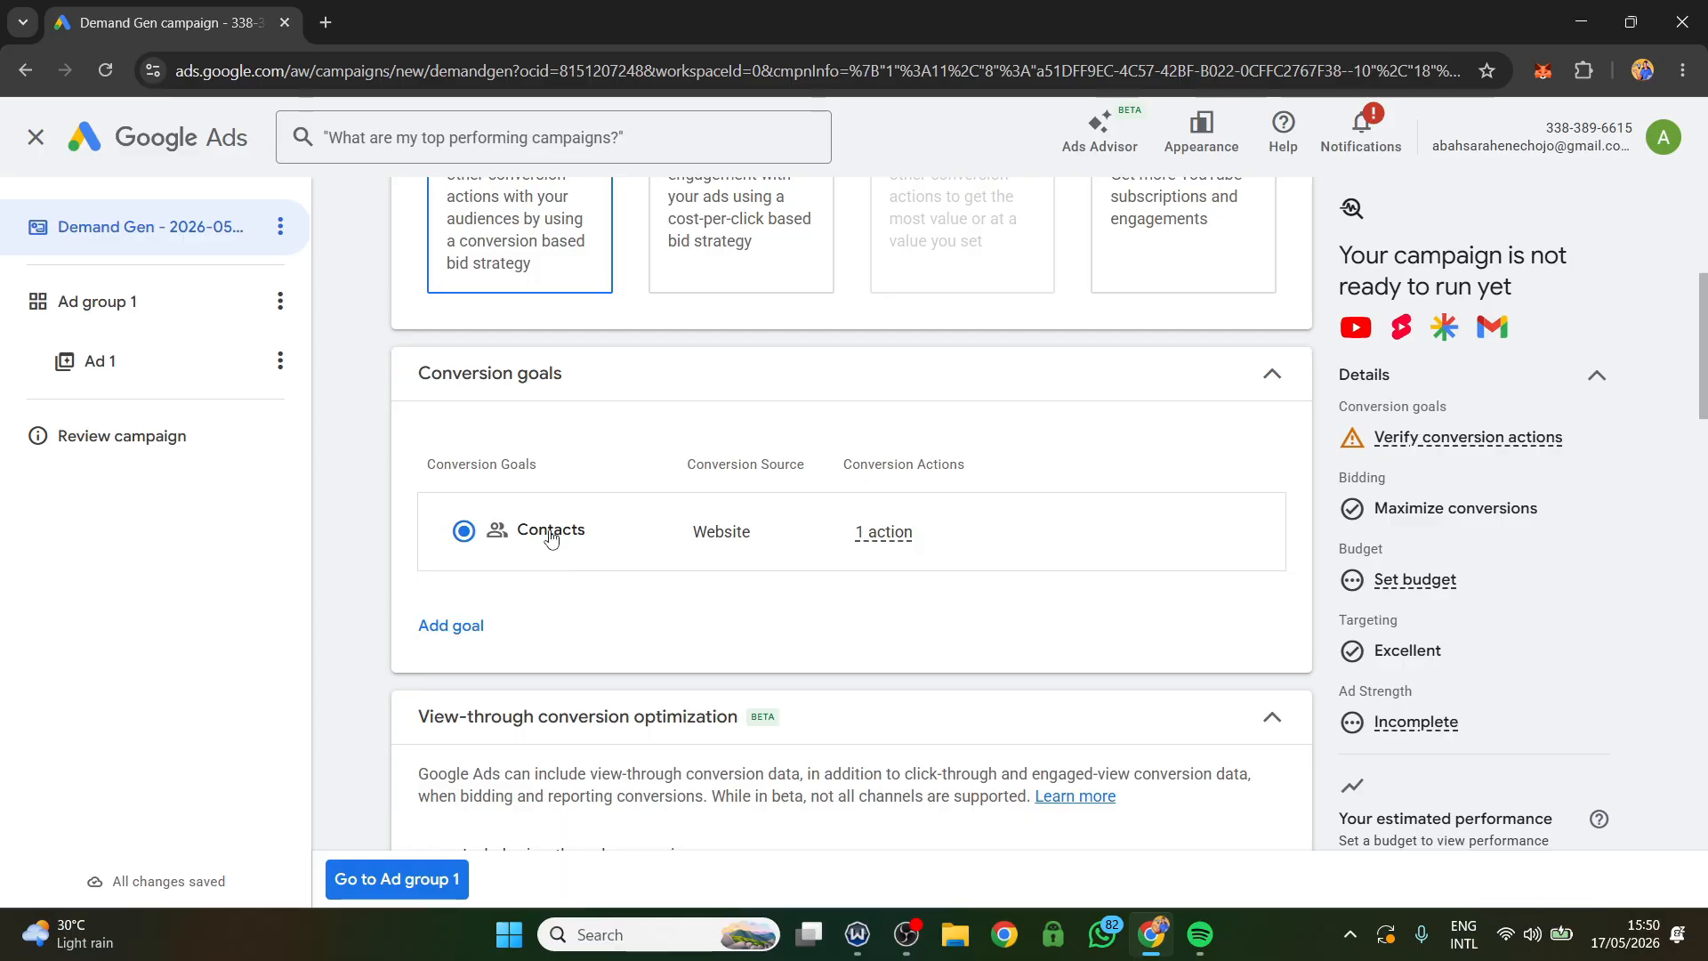
scroll(743, 496, down, 2)
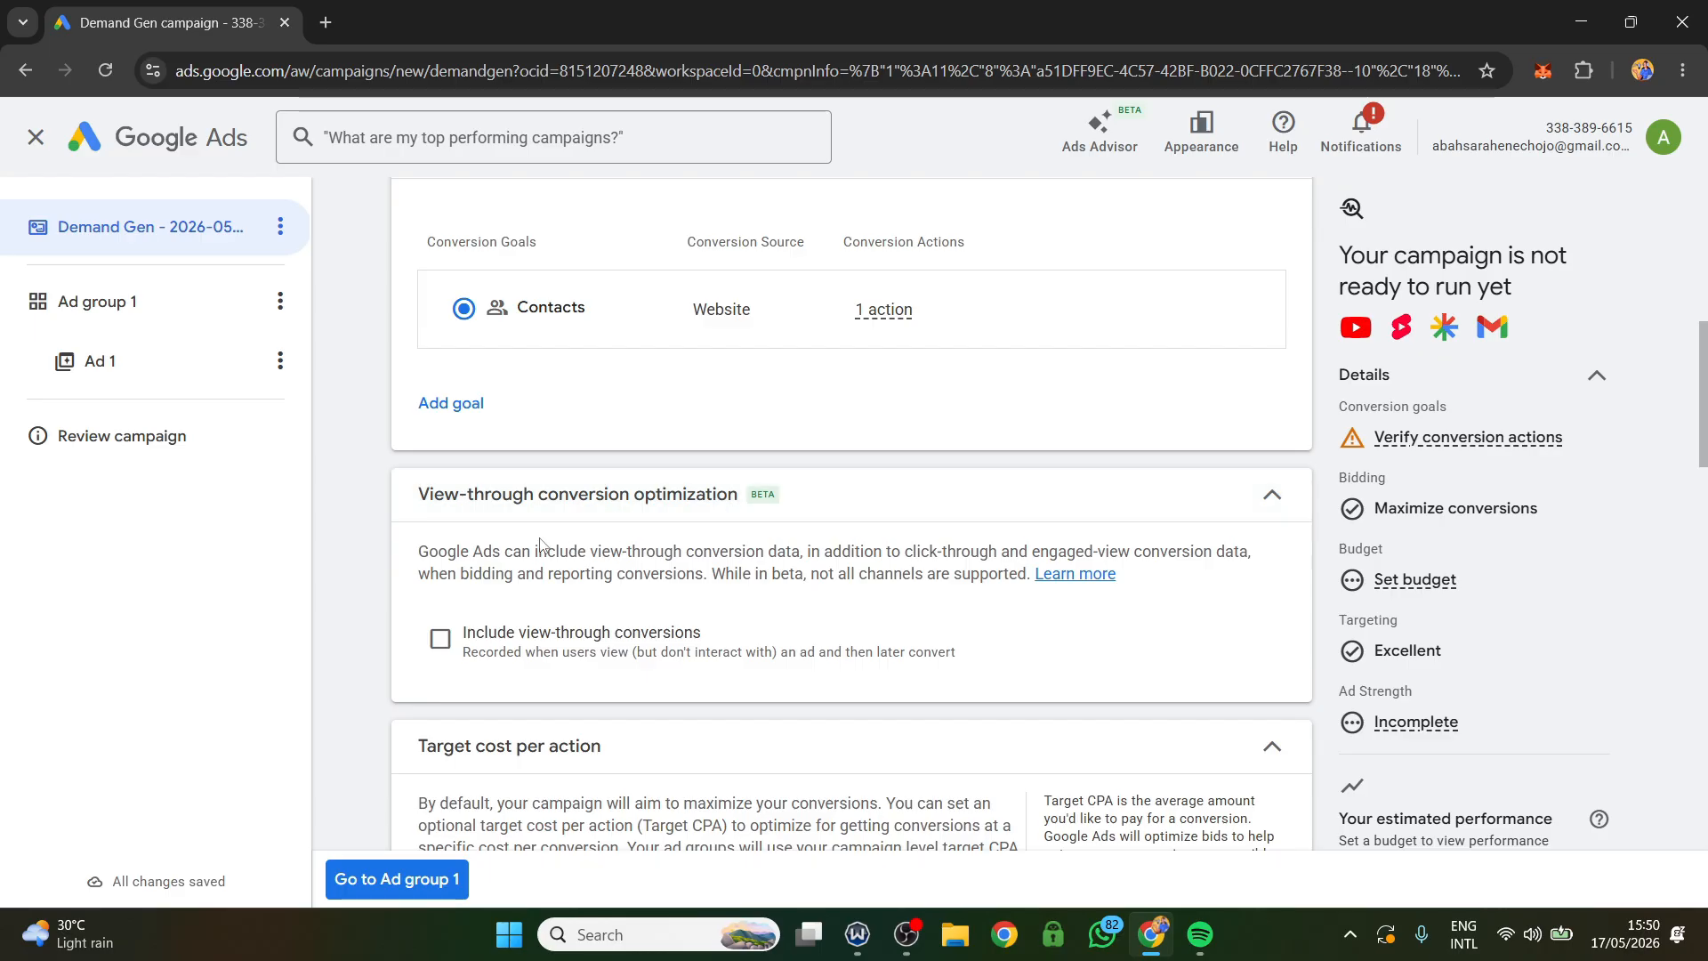
scroll(543, 545, down, 1)
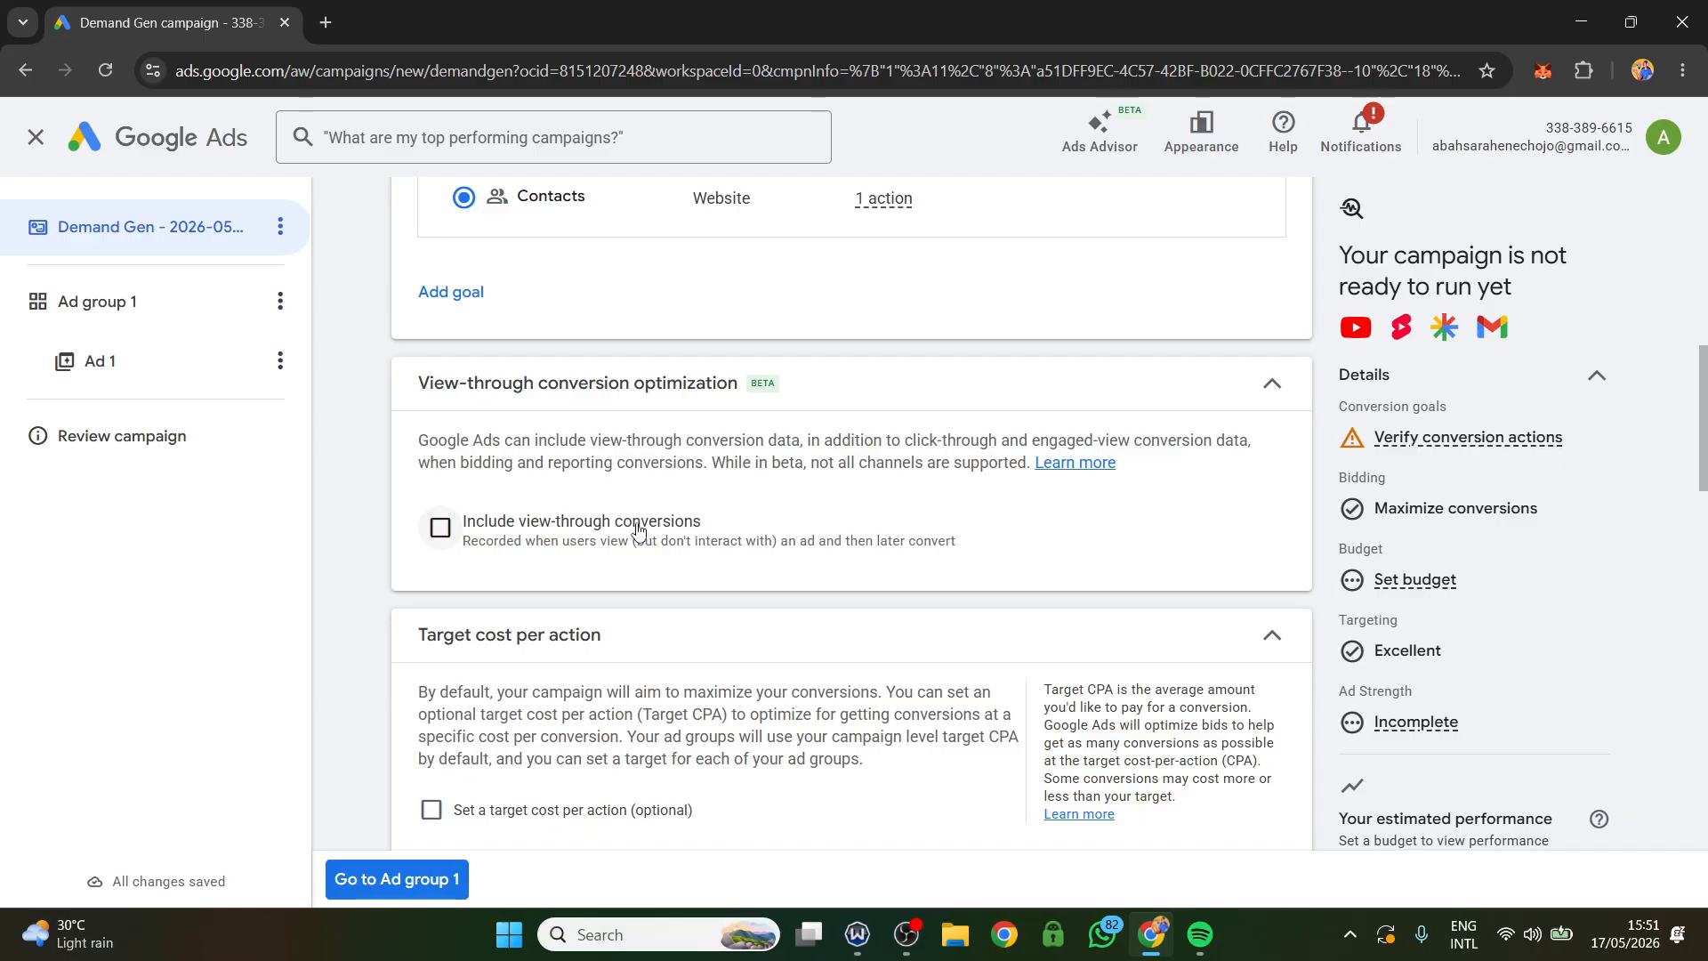
scroll(645, 526, down, 1)
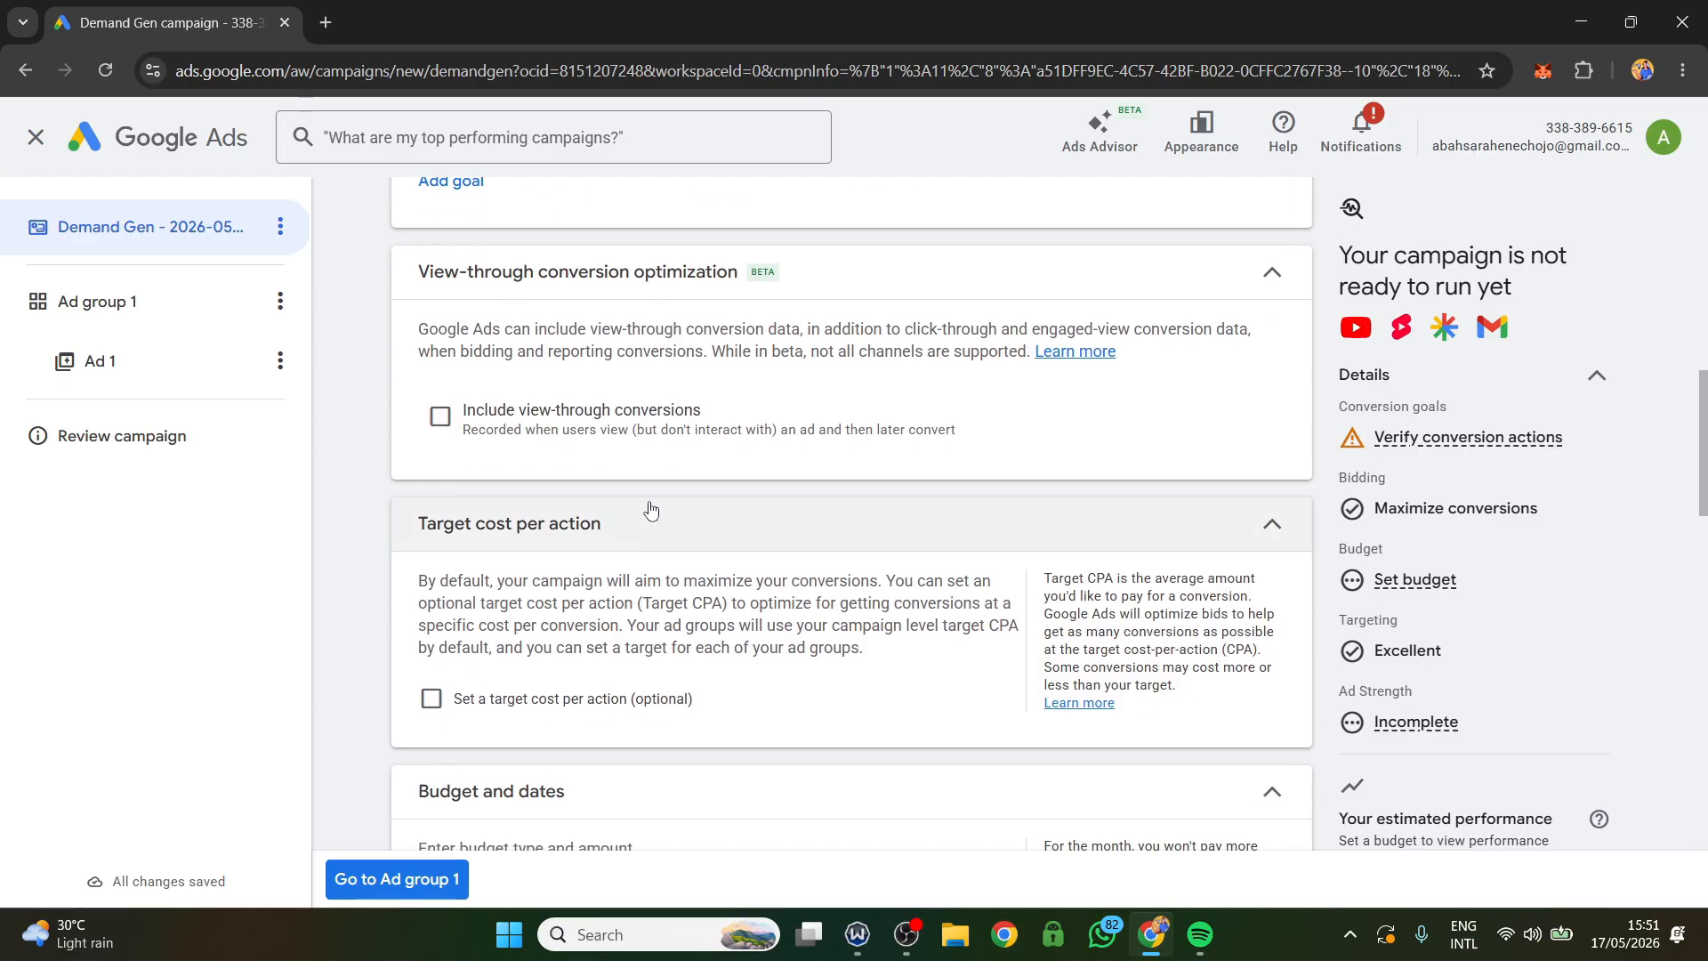
scroll(667, 562, down, 2)
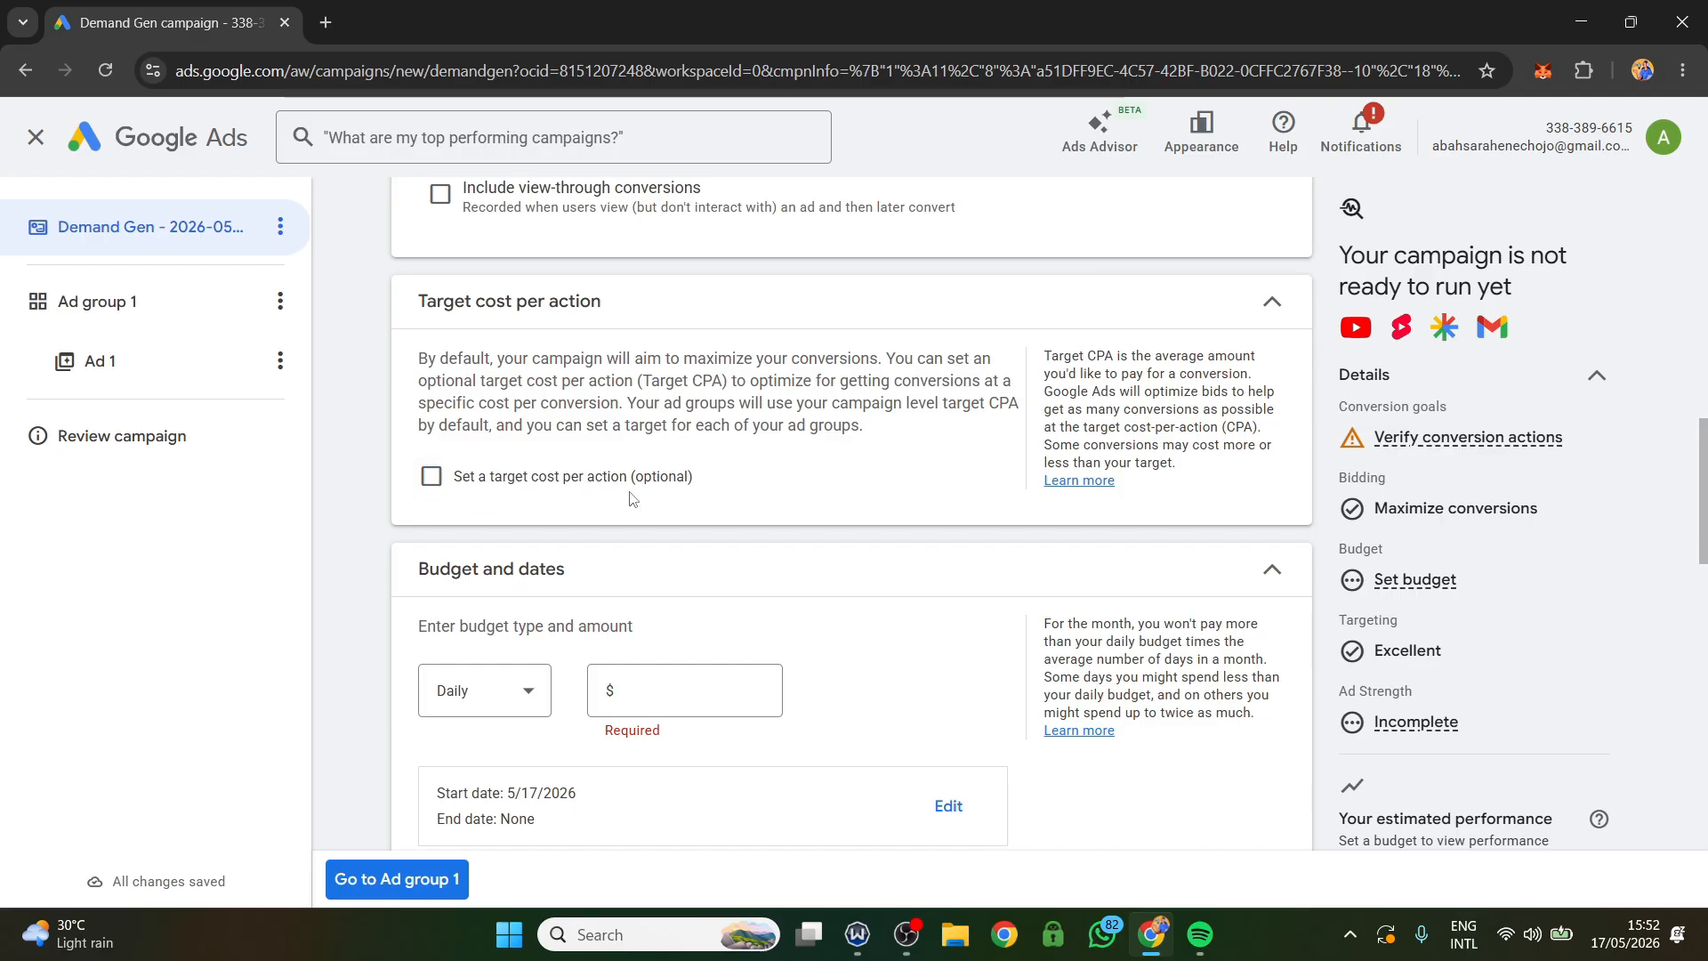
Keep the budget type at Daily and set the campaign budget to $5.00
scroll(662, 497, down, 1)
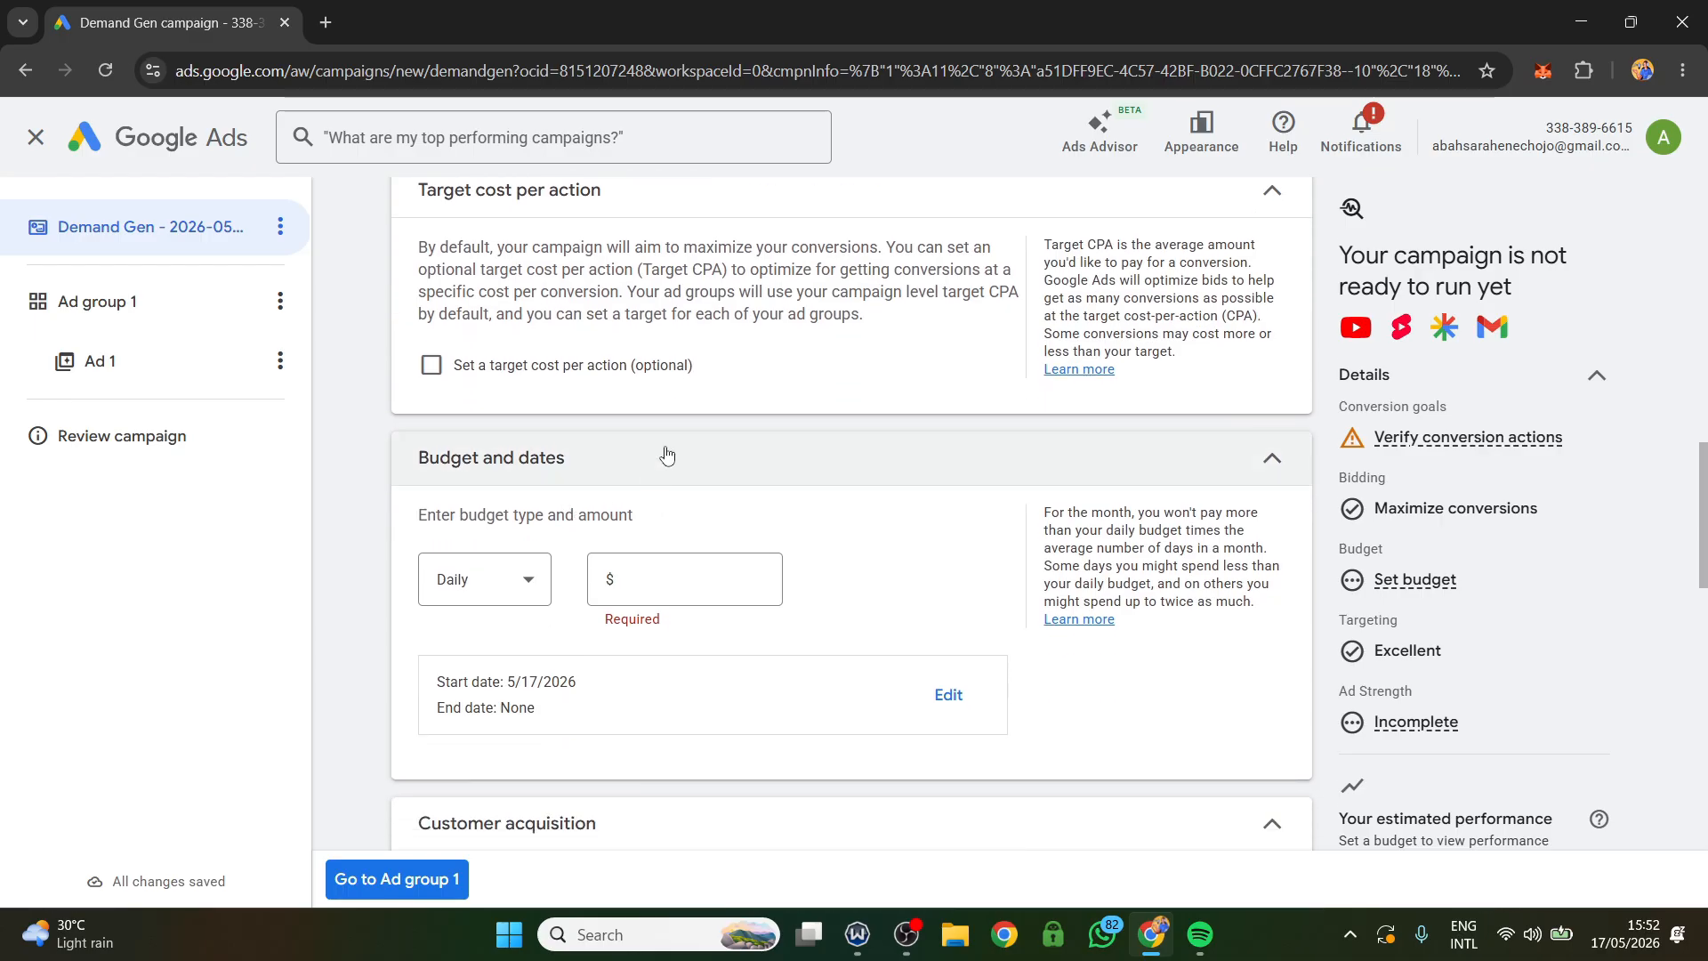
click(529, 588)
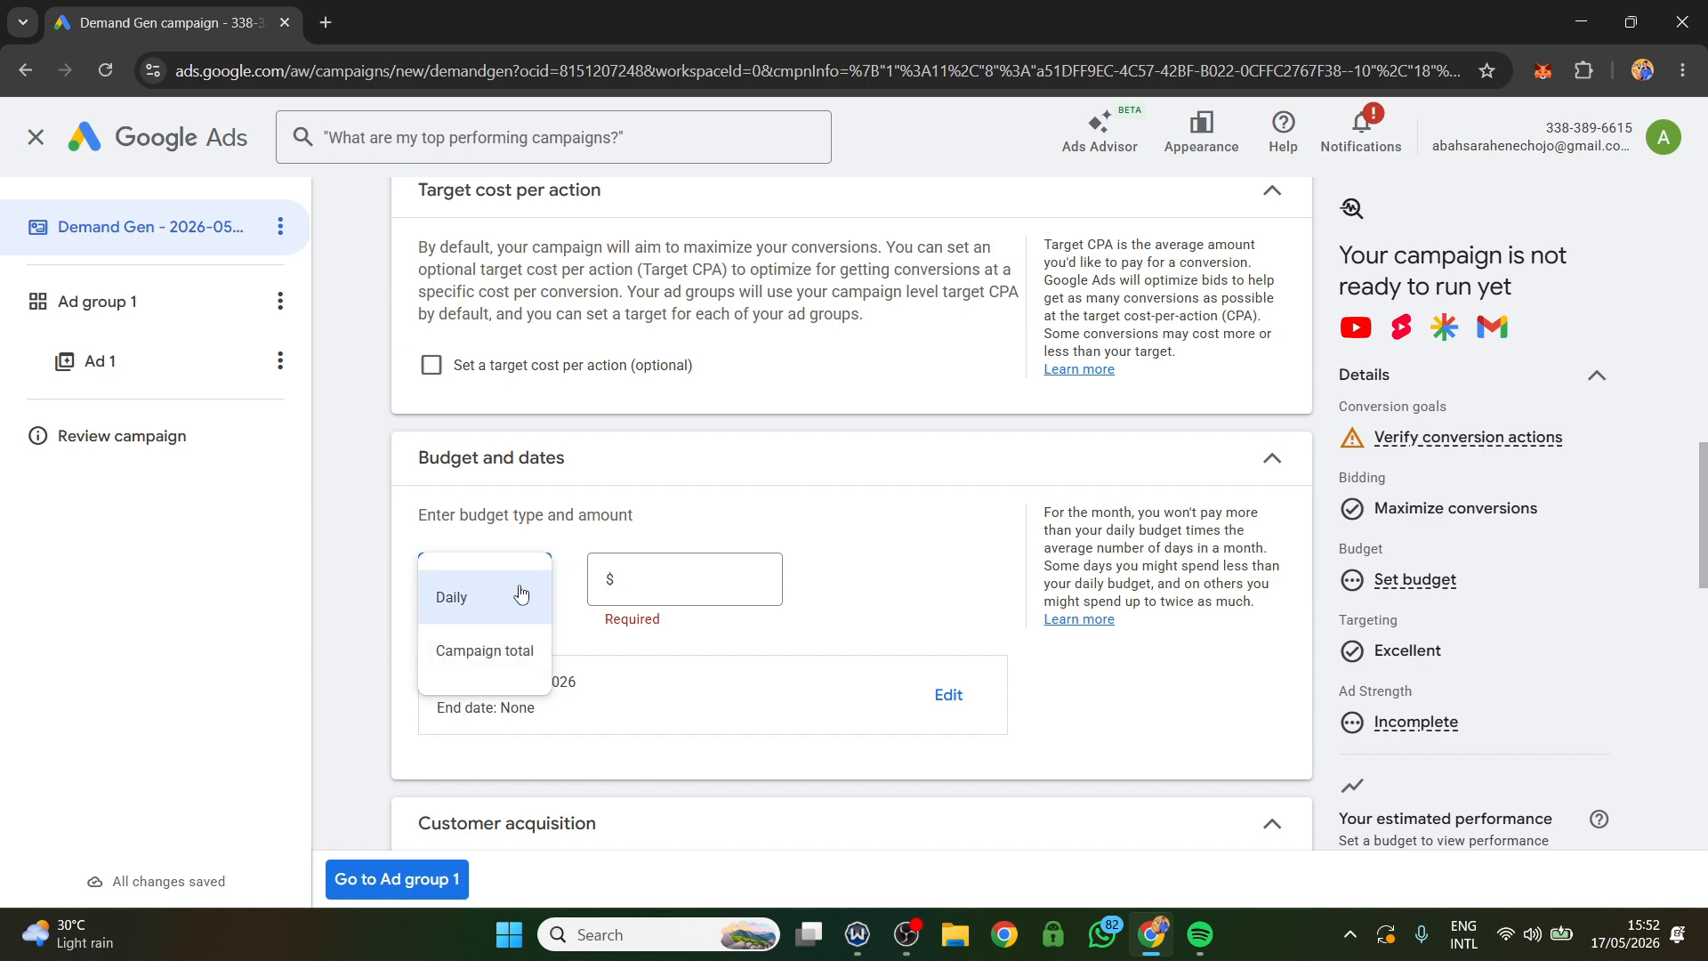
click(648, 580)
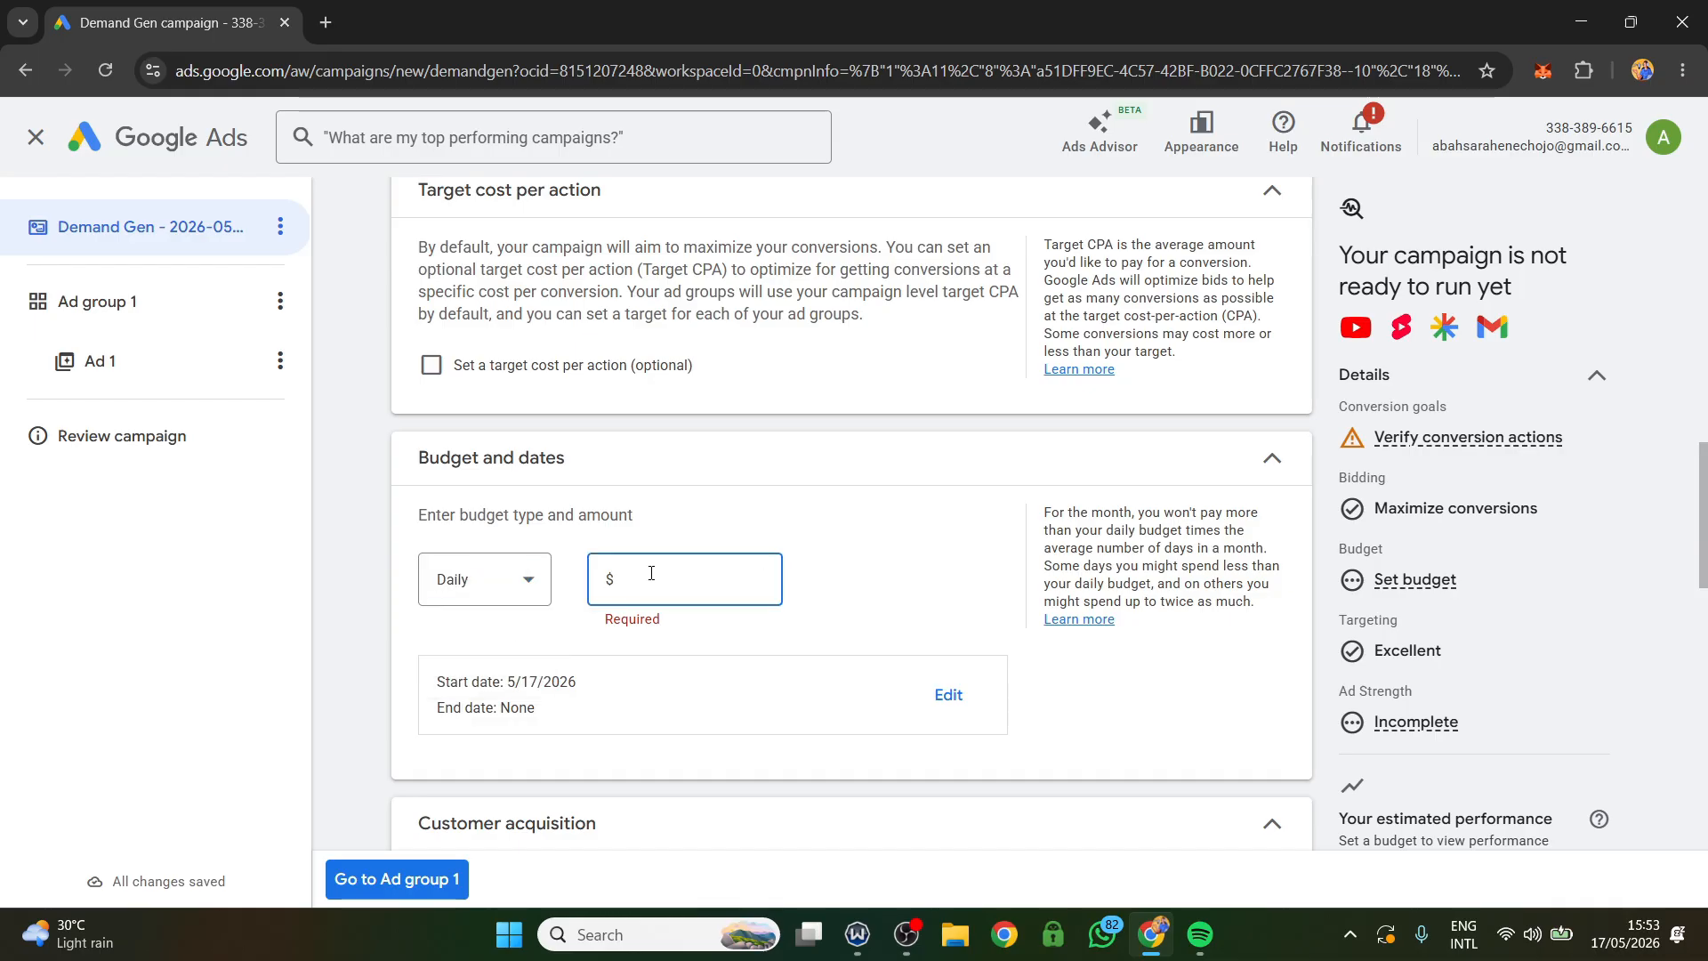
text(5.00)
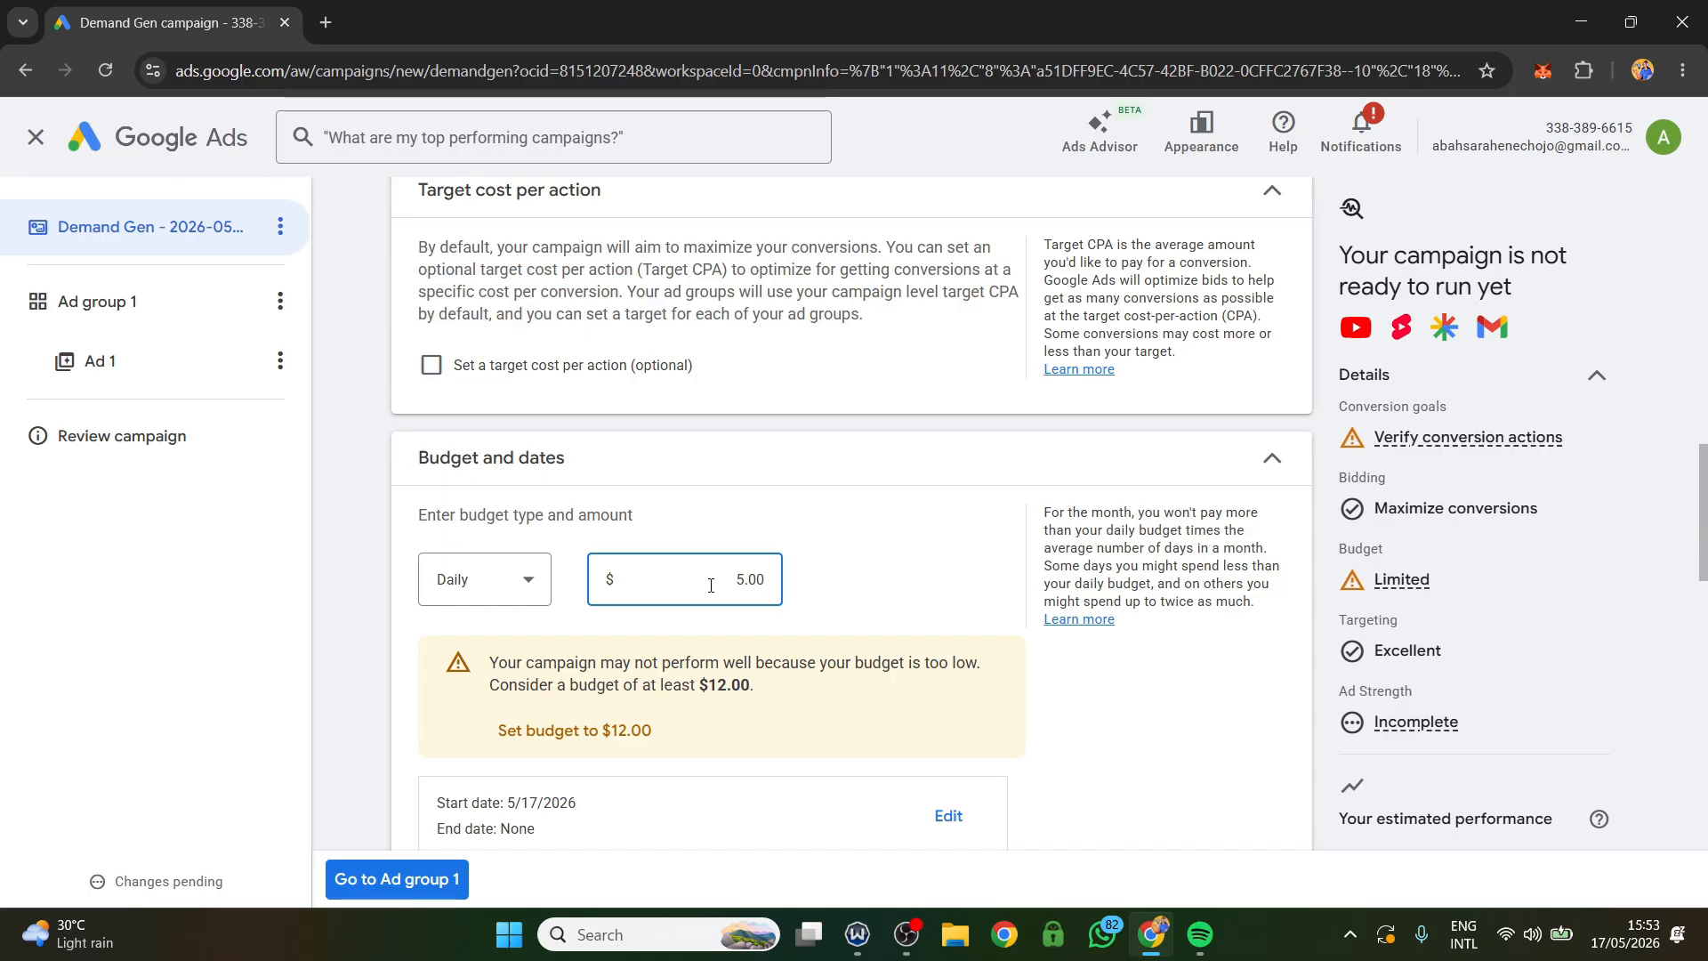
Edit the campaign dates and set the start date to May 18, 2026
scroll(692, 601, down, 1)
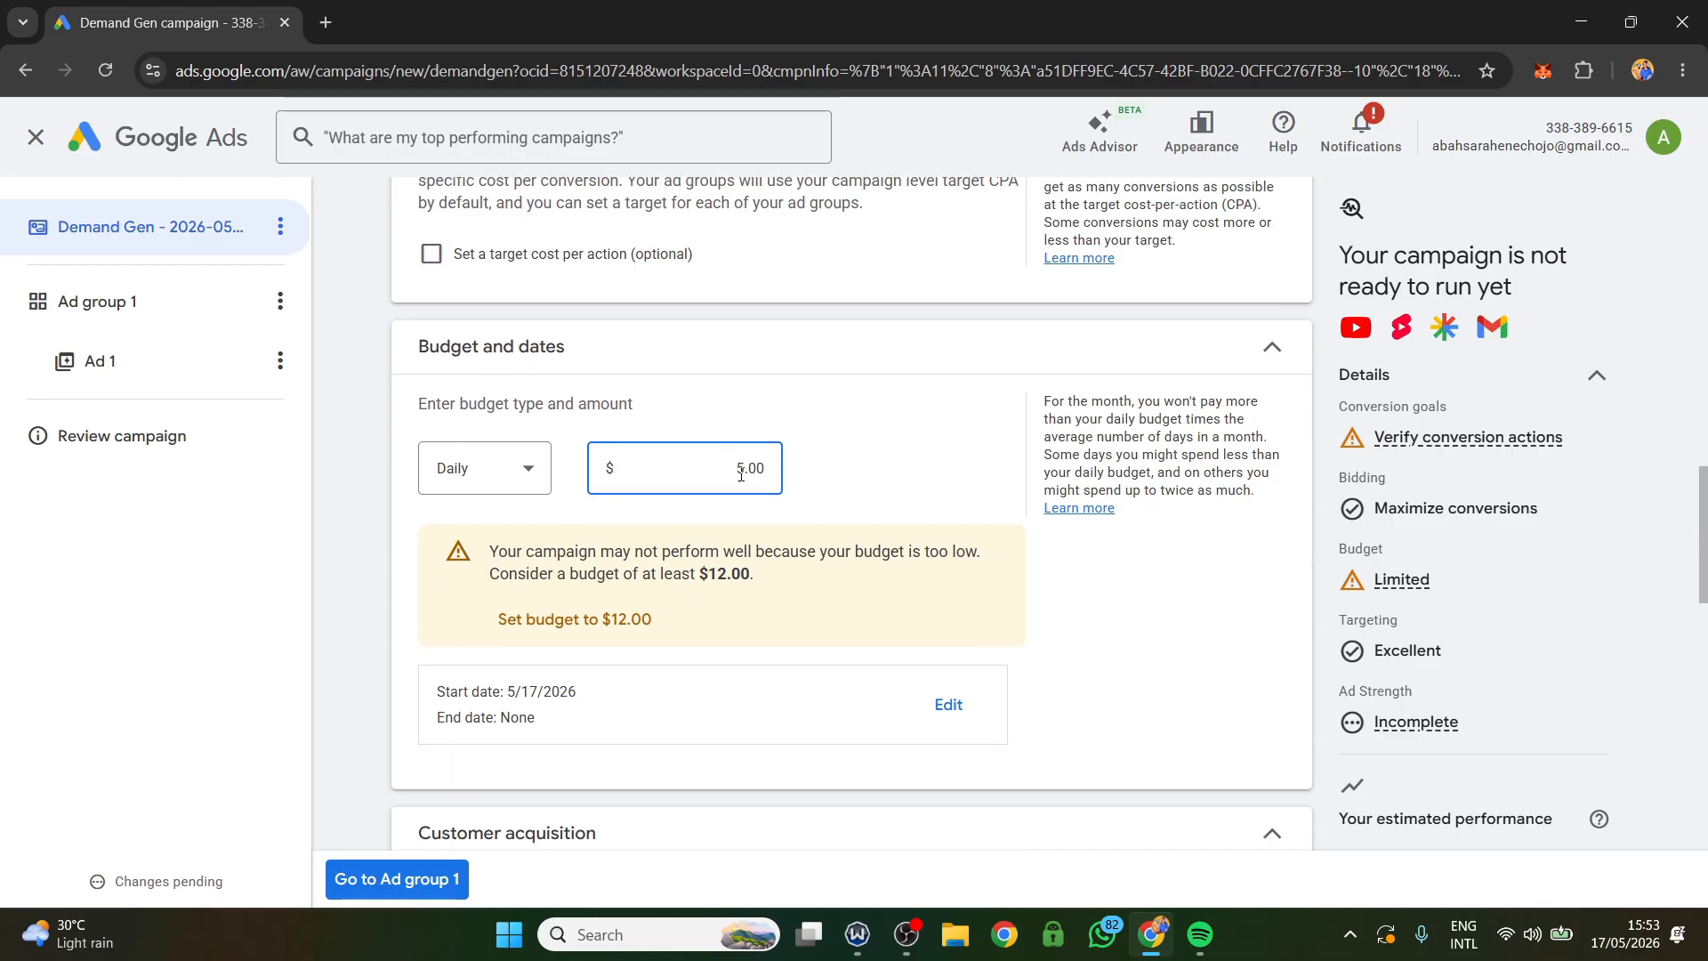
scroll(687, 511, down, 1)
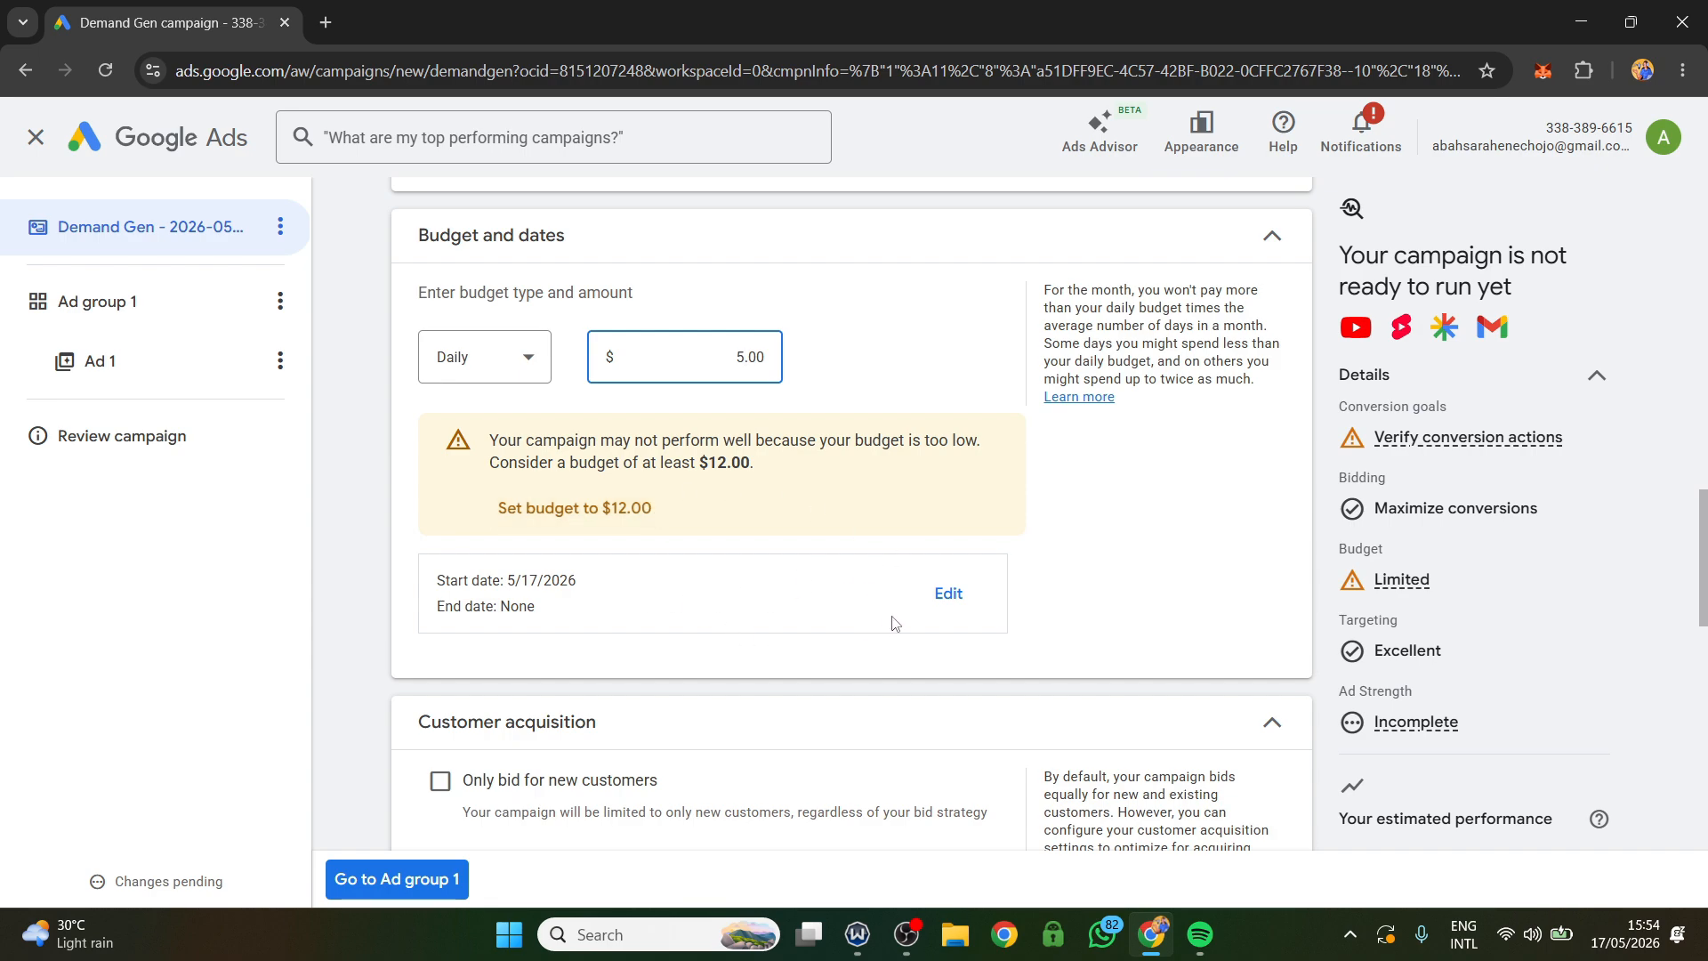
click(952, 599)
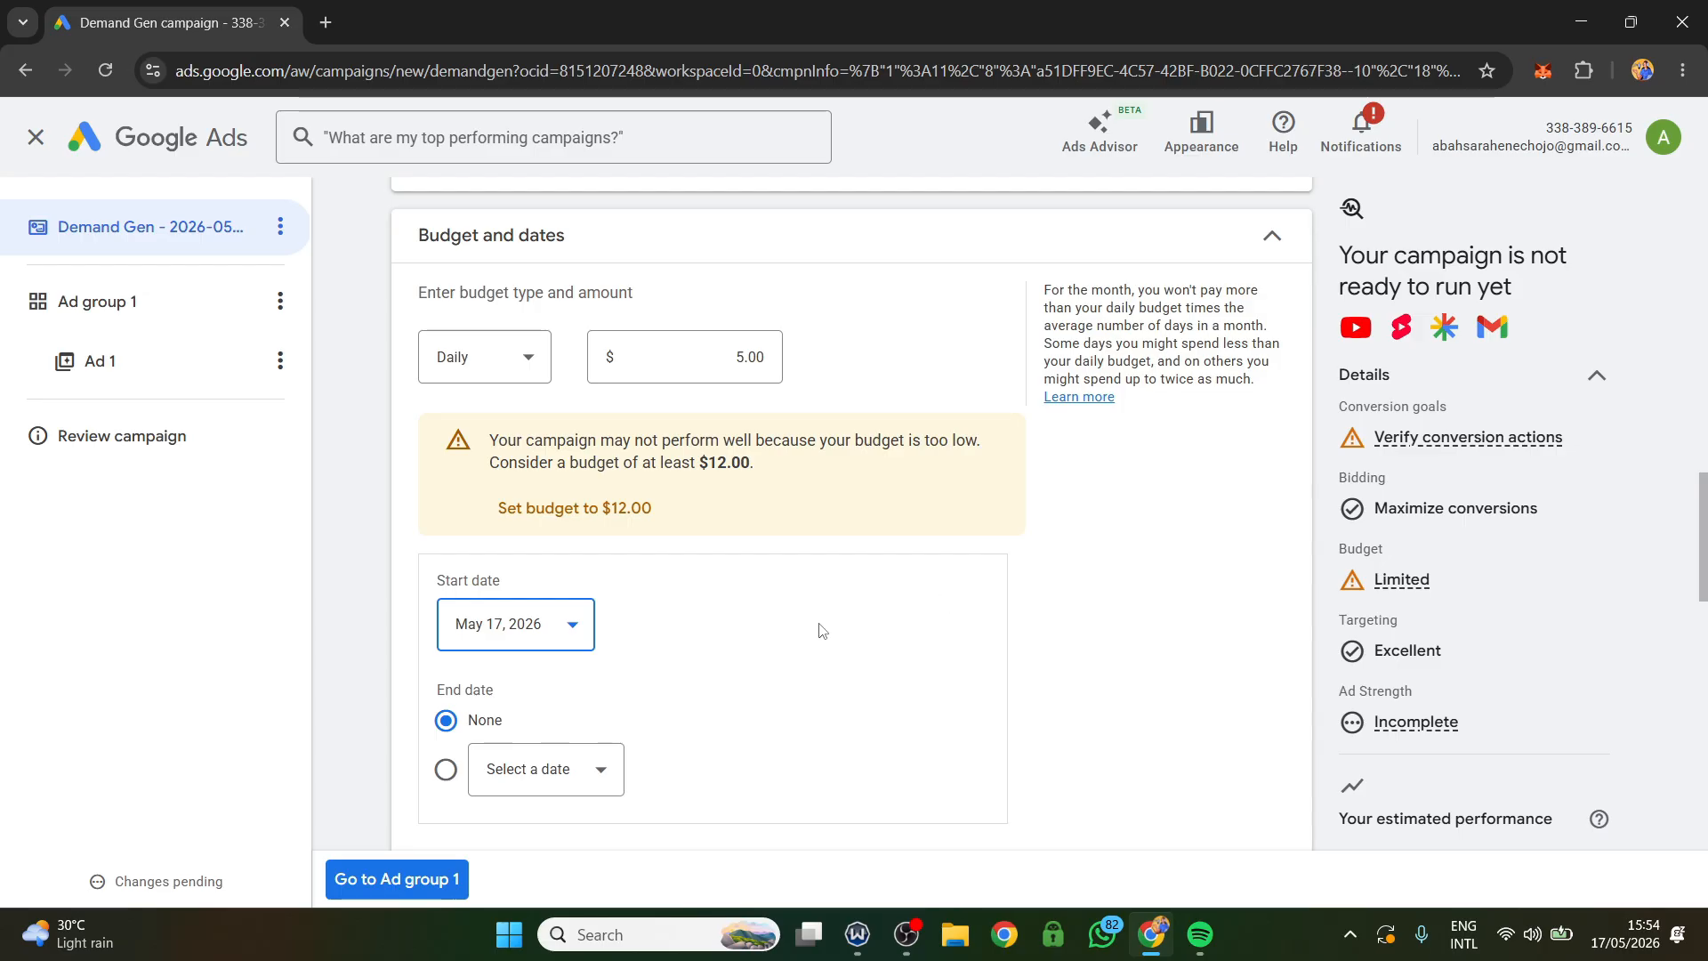
scroll(820, 629, down, 1)
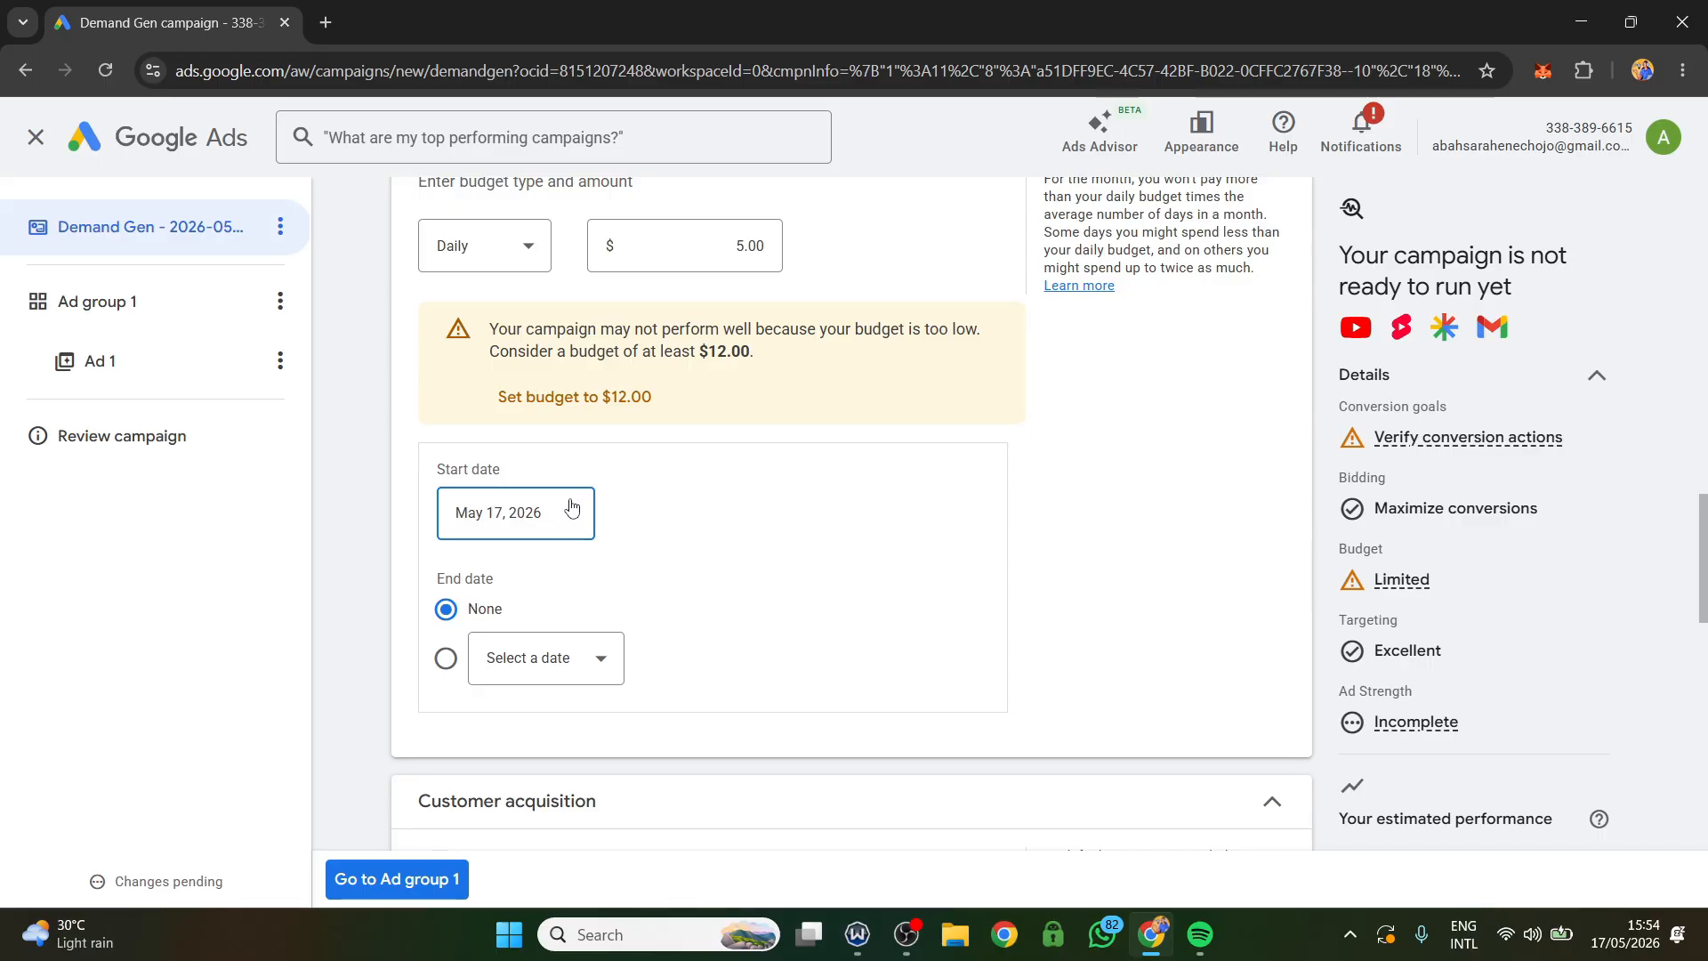
click(561, 529)
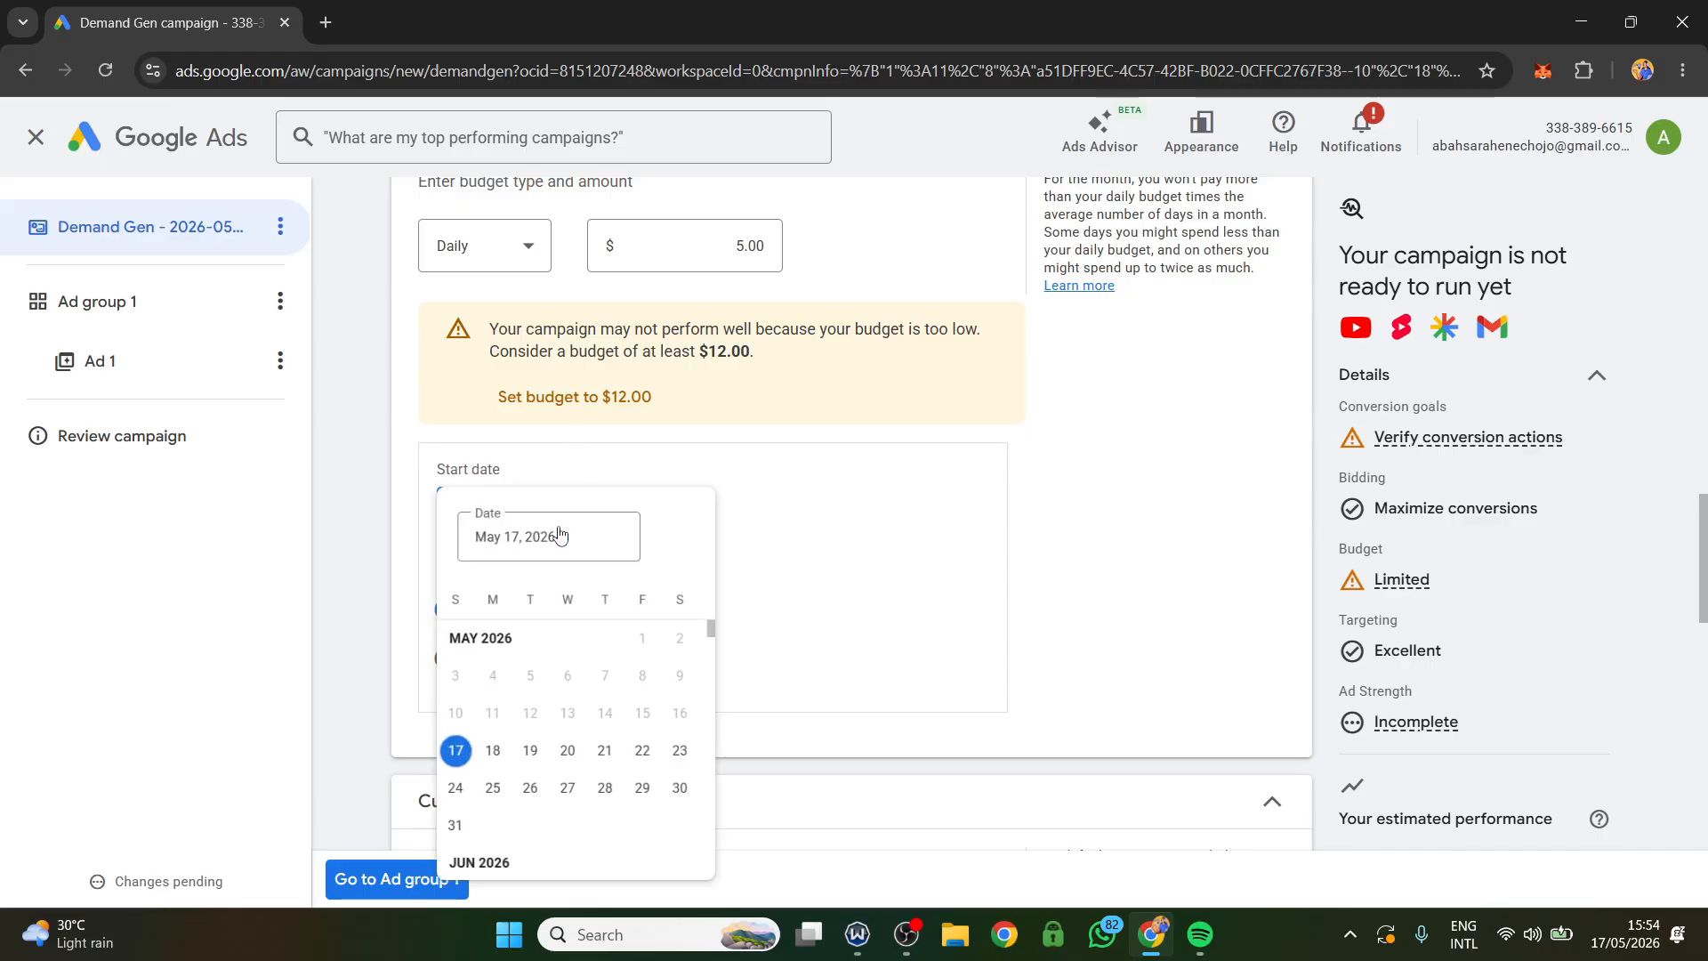
click(539, 491)
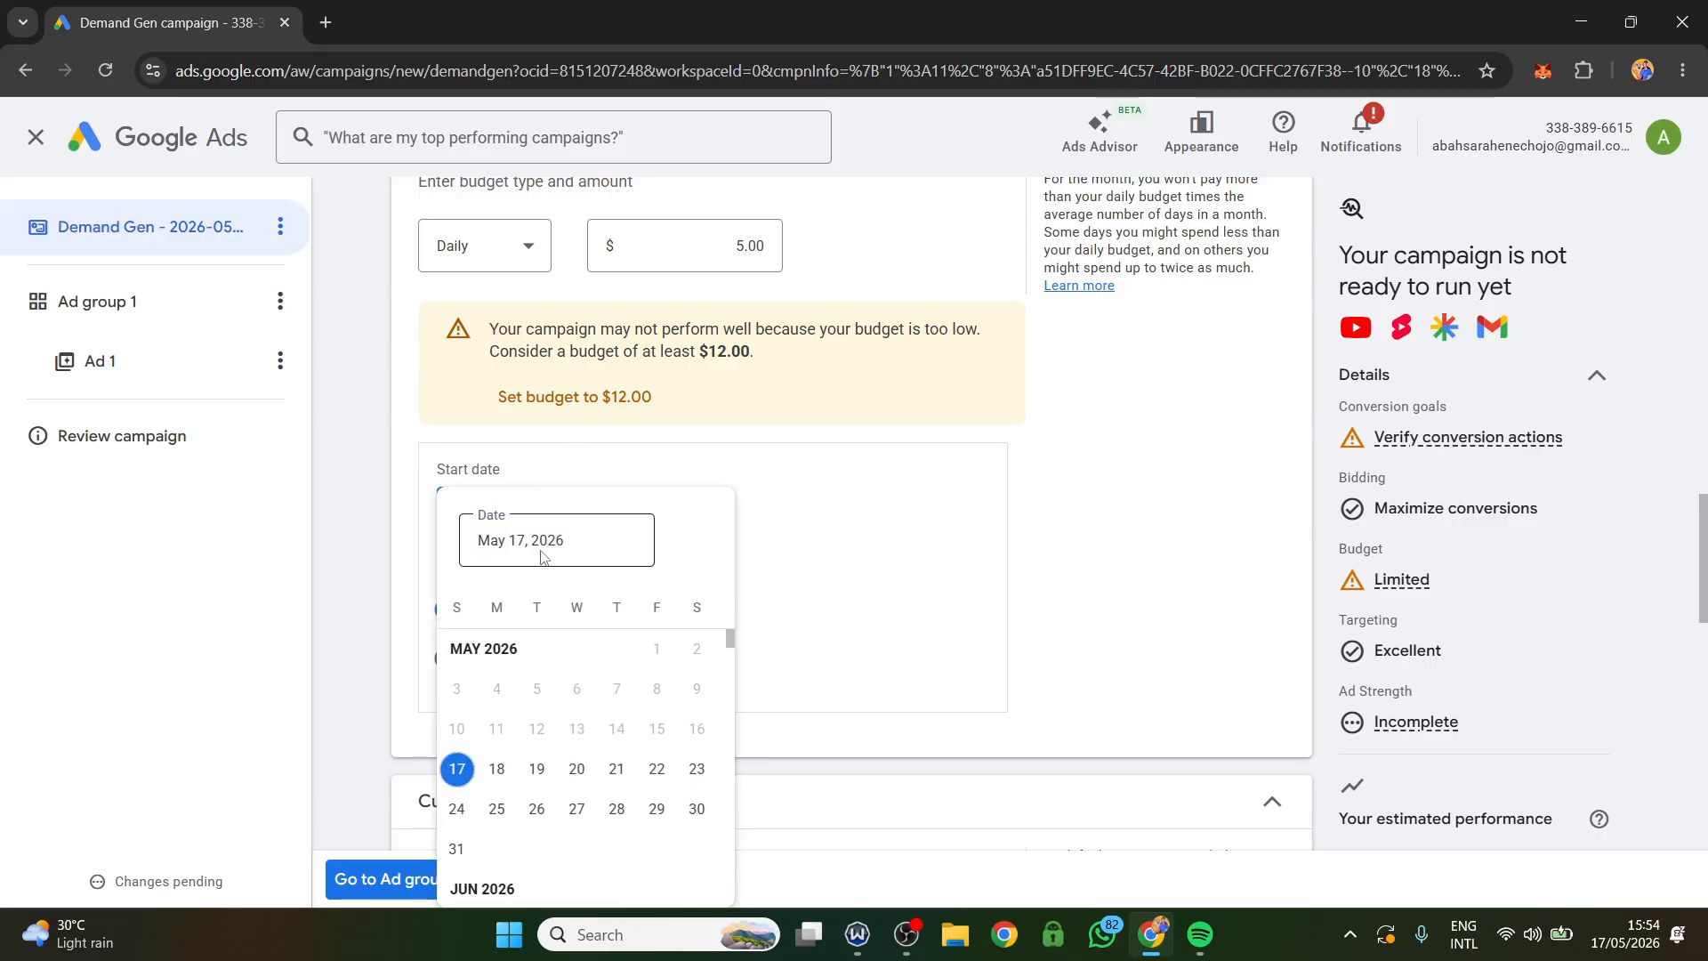
click(498, 771)
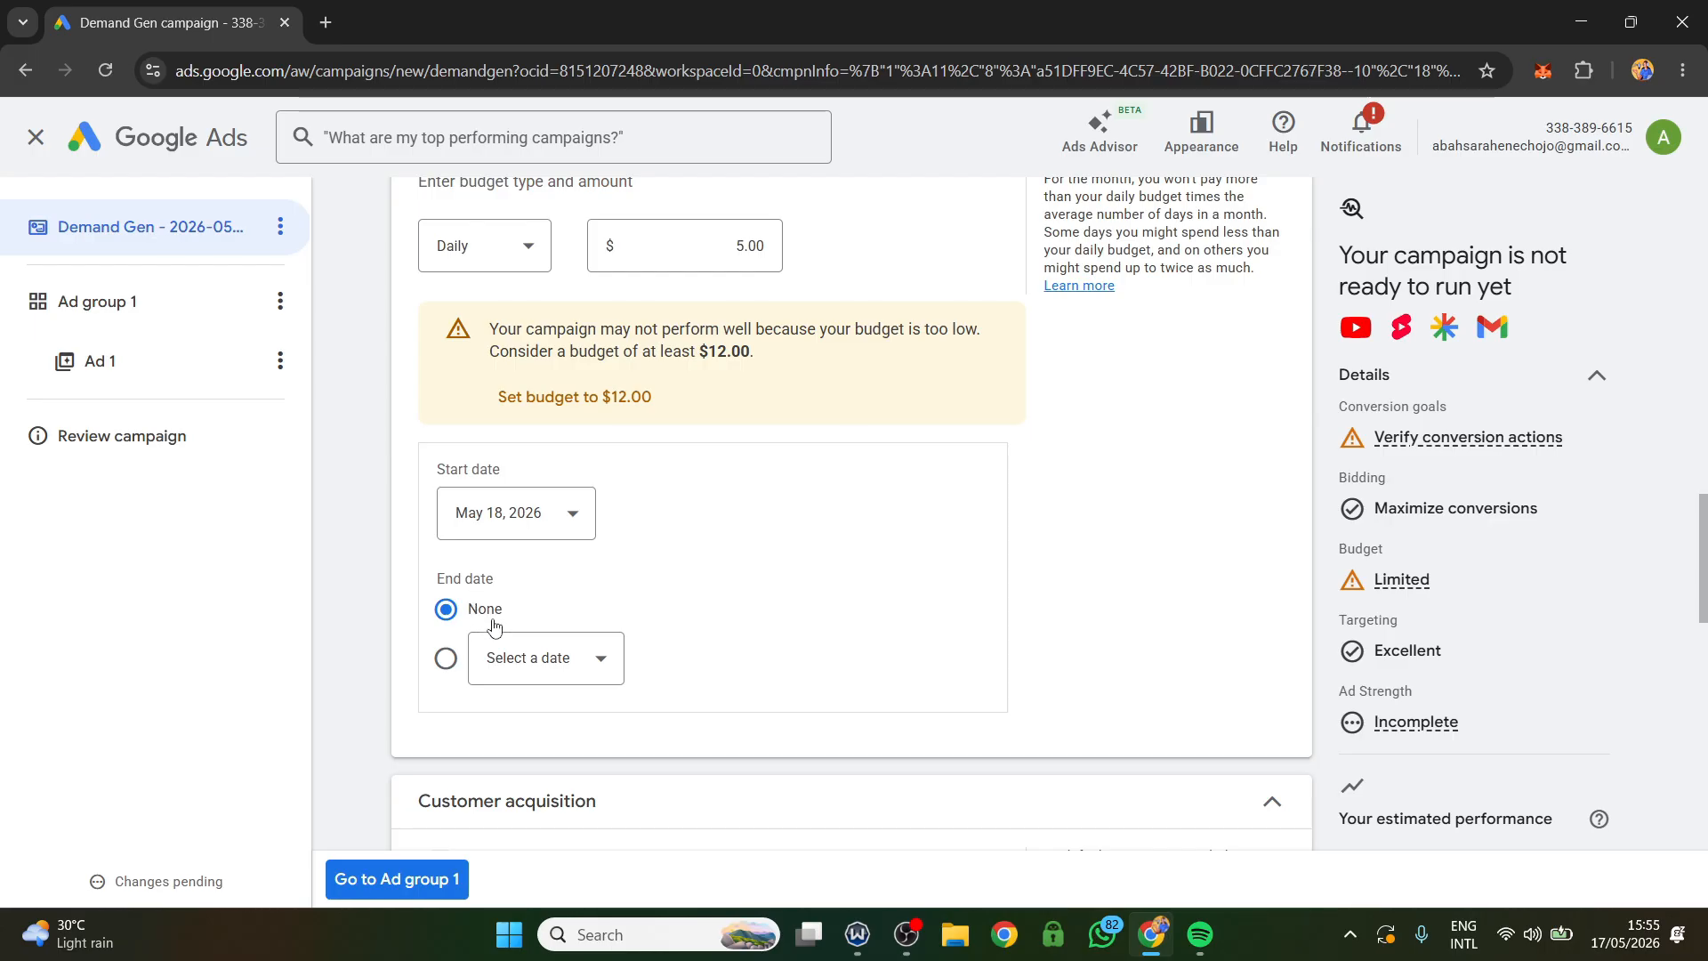
Try May 31, 2026 as the campaign end date and switch the end date back to None
click(451, 658)
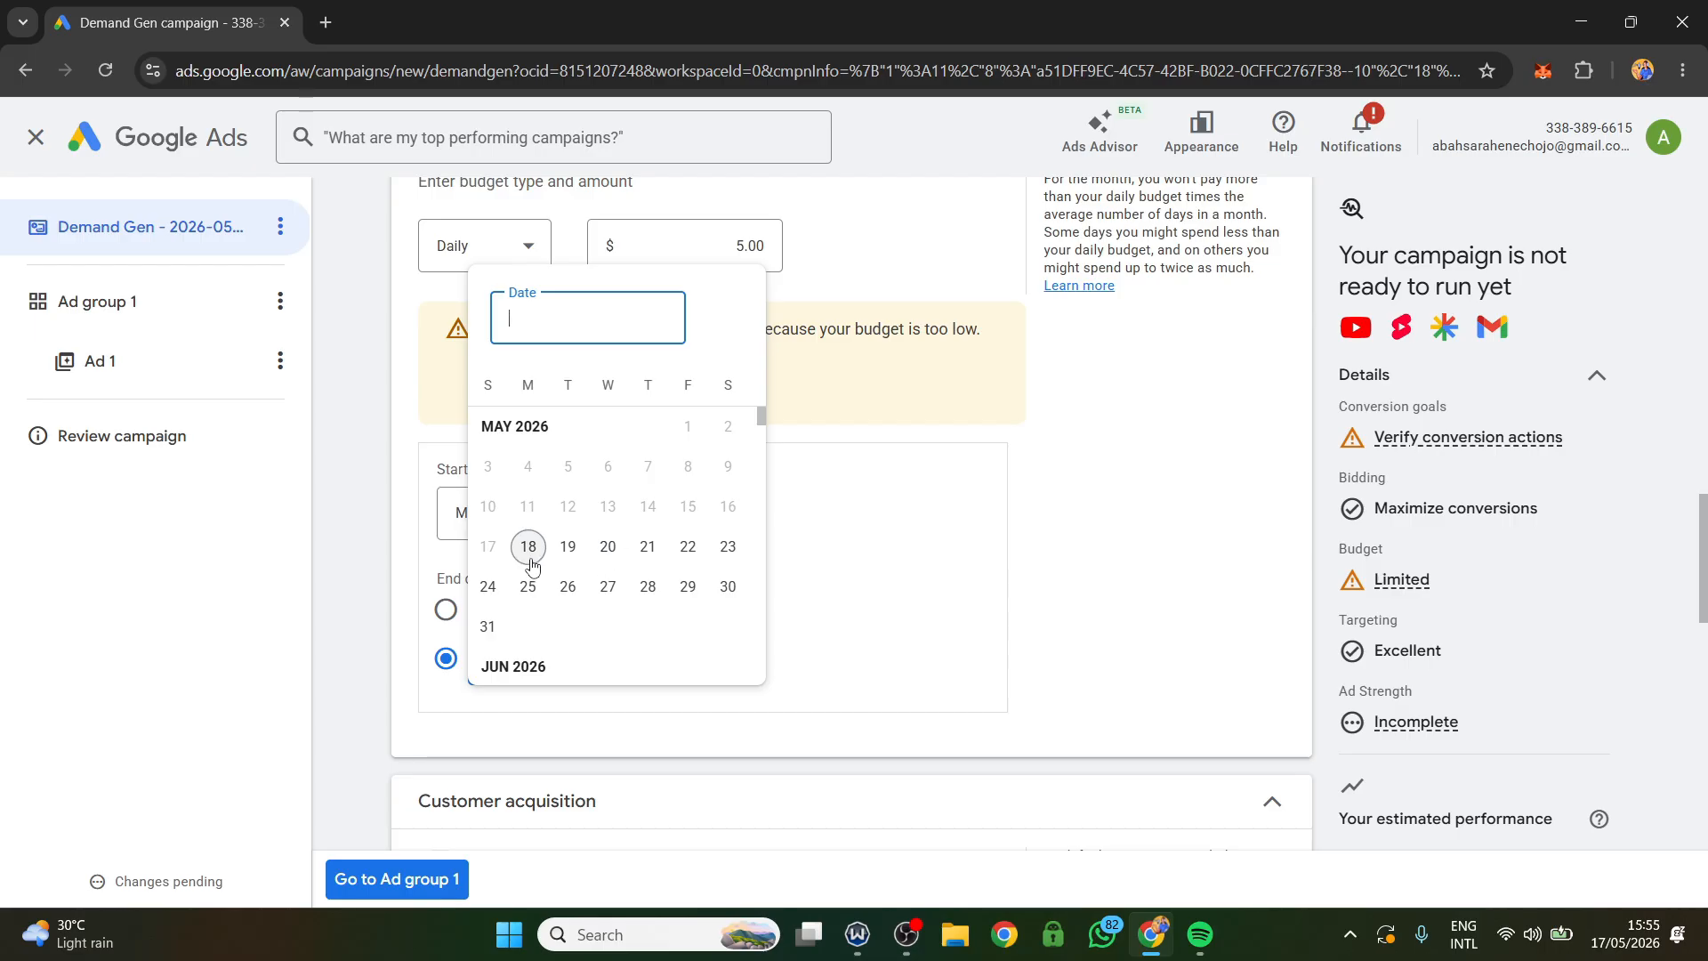
click(487, 625)
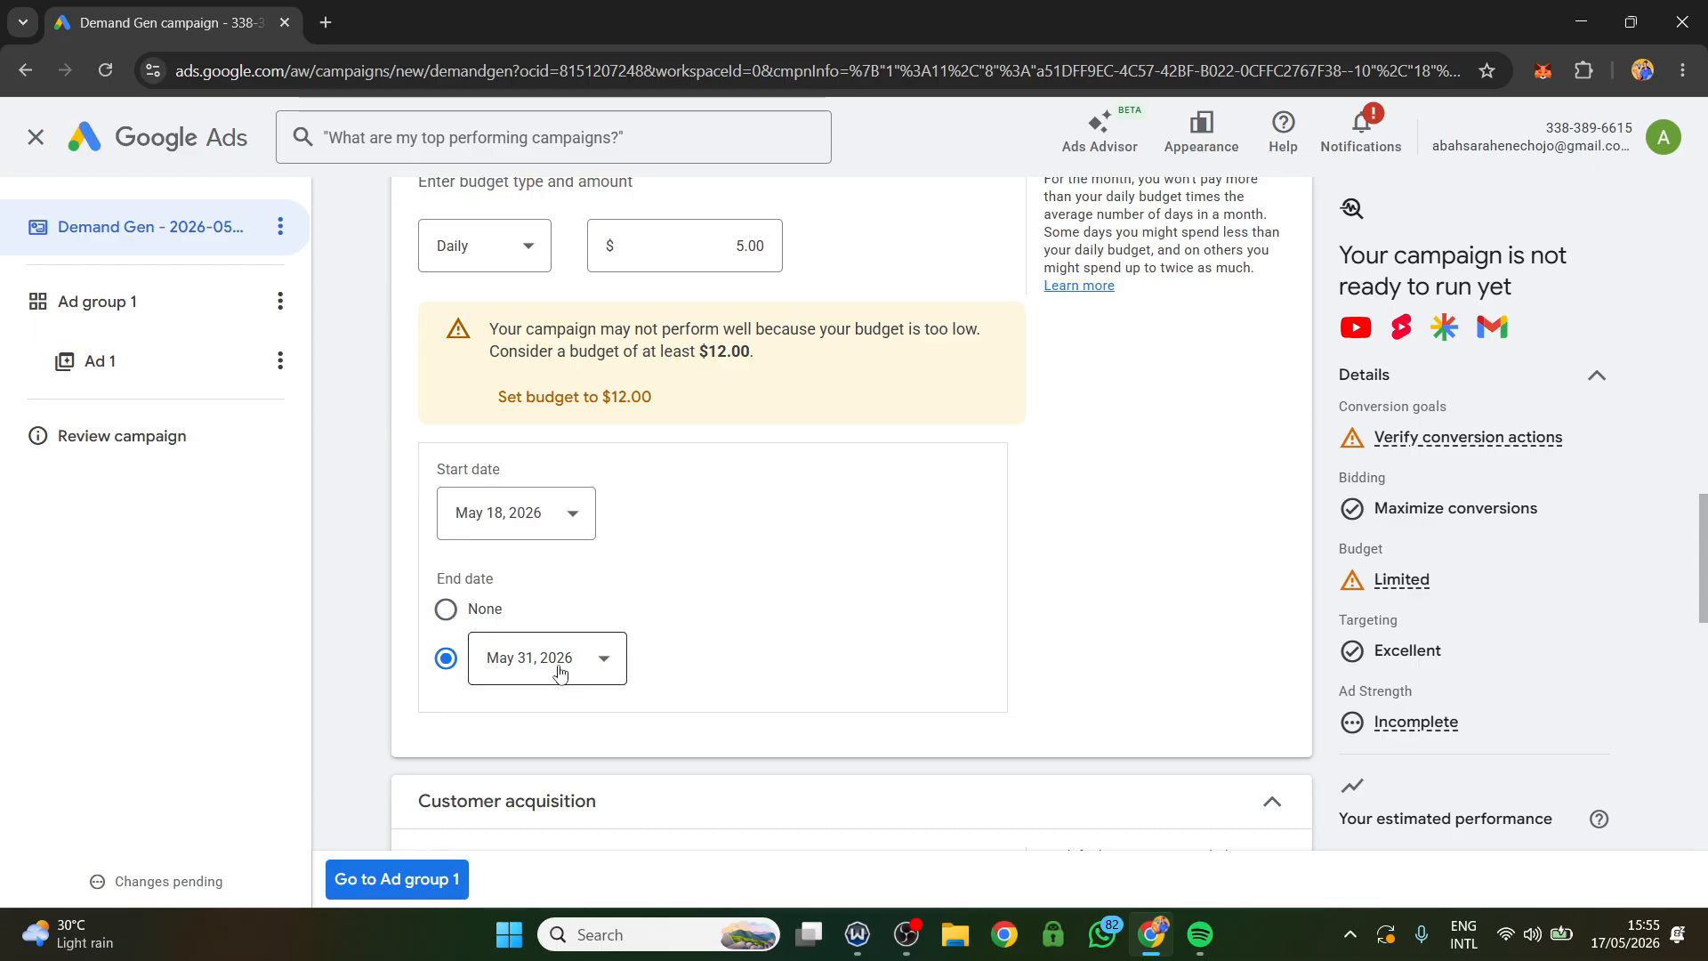
click(447, 620)
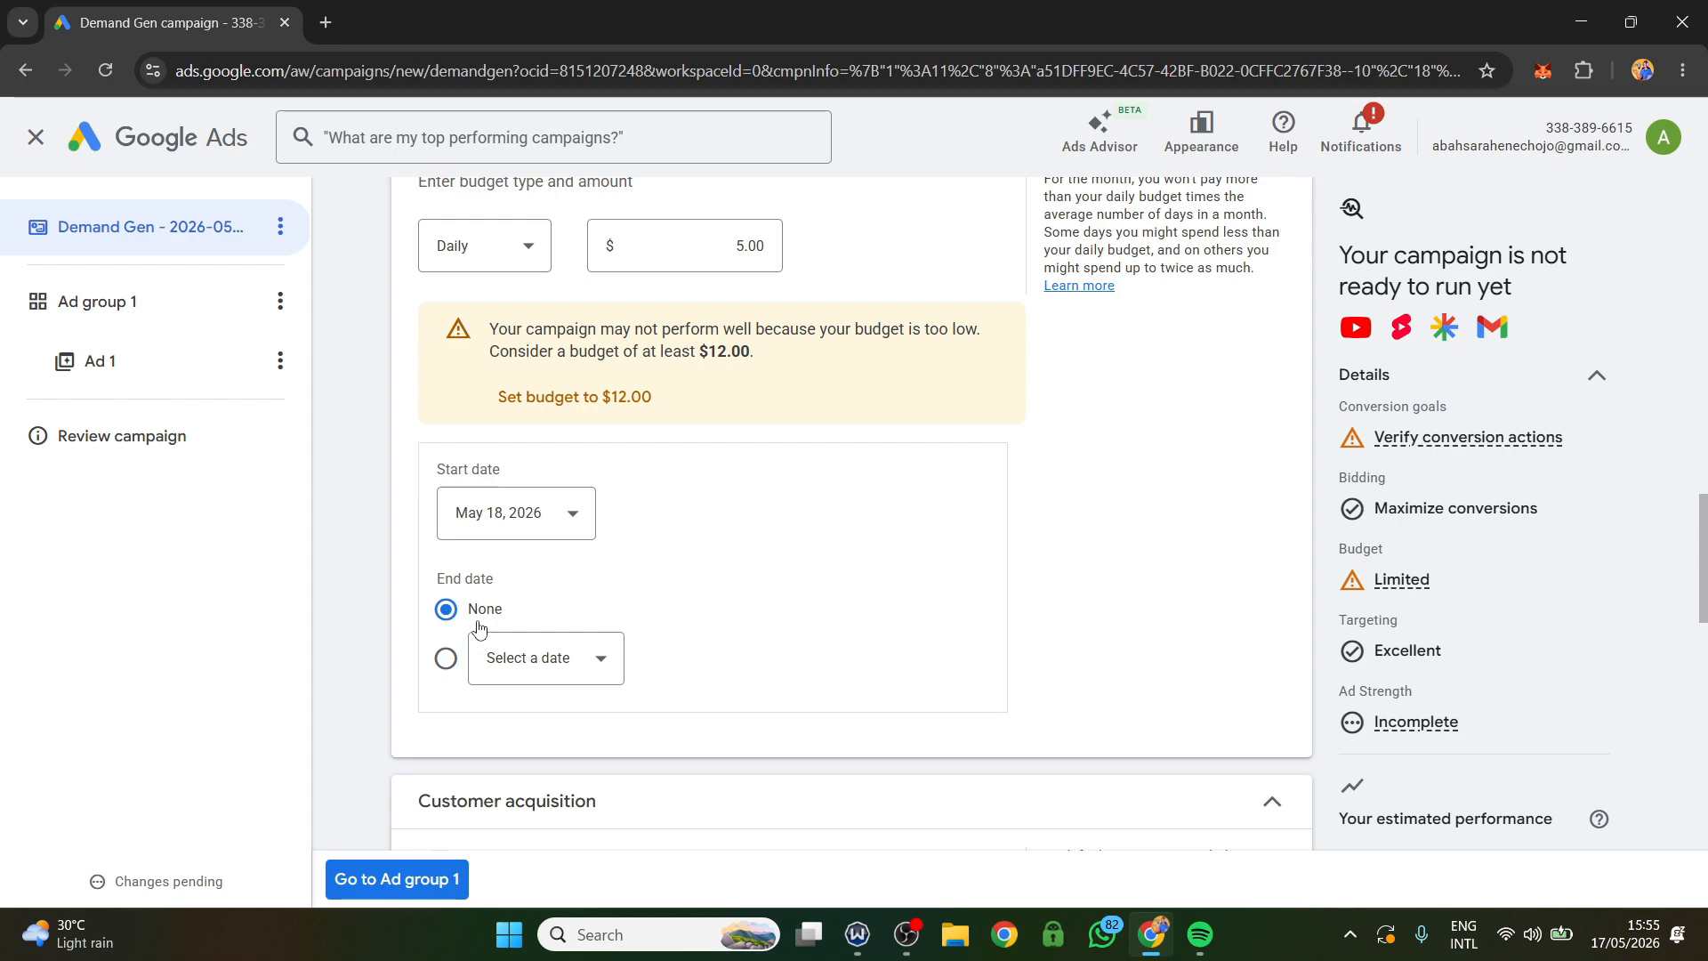
Review the Customer acquisition, Brand guidelines and EU political ads settings of the campaign
scroll(445, 623, down, 6)
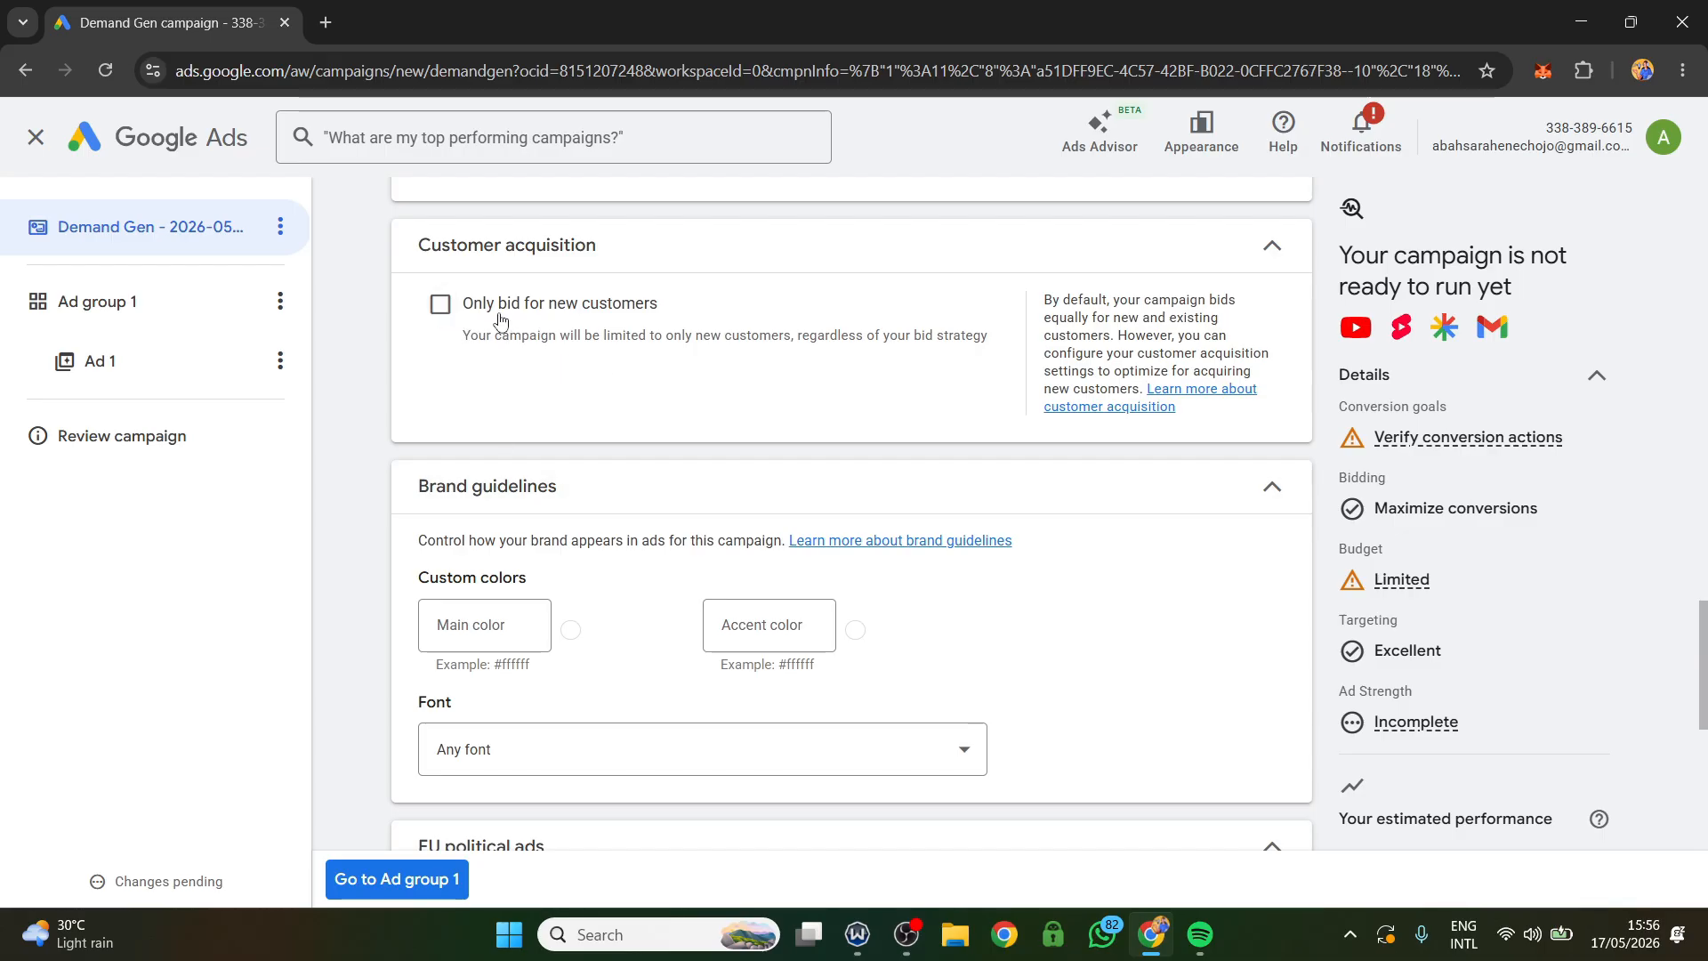
scroll(627, 495, down, 1)
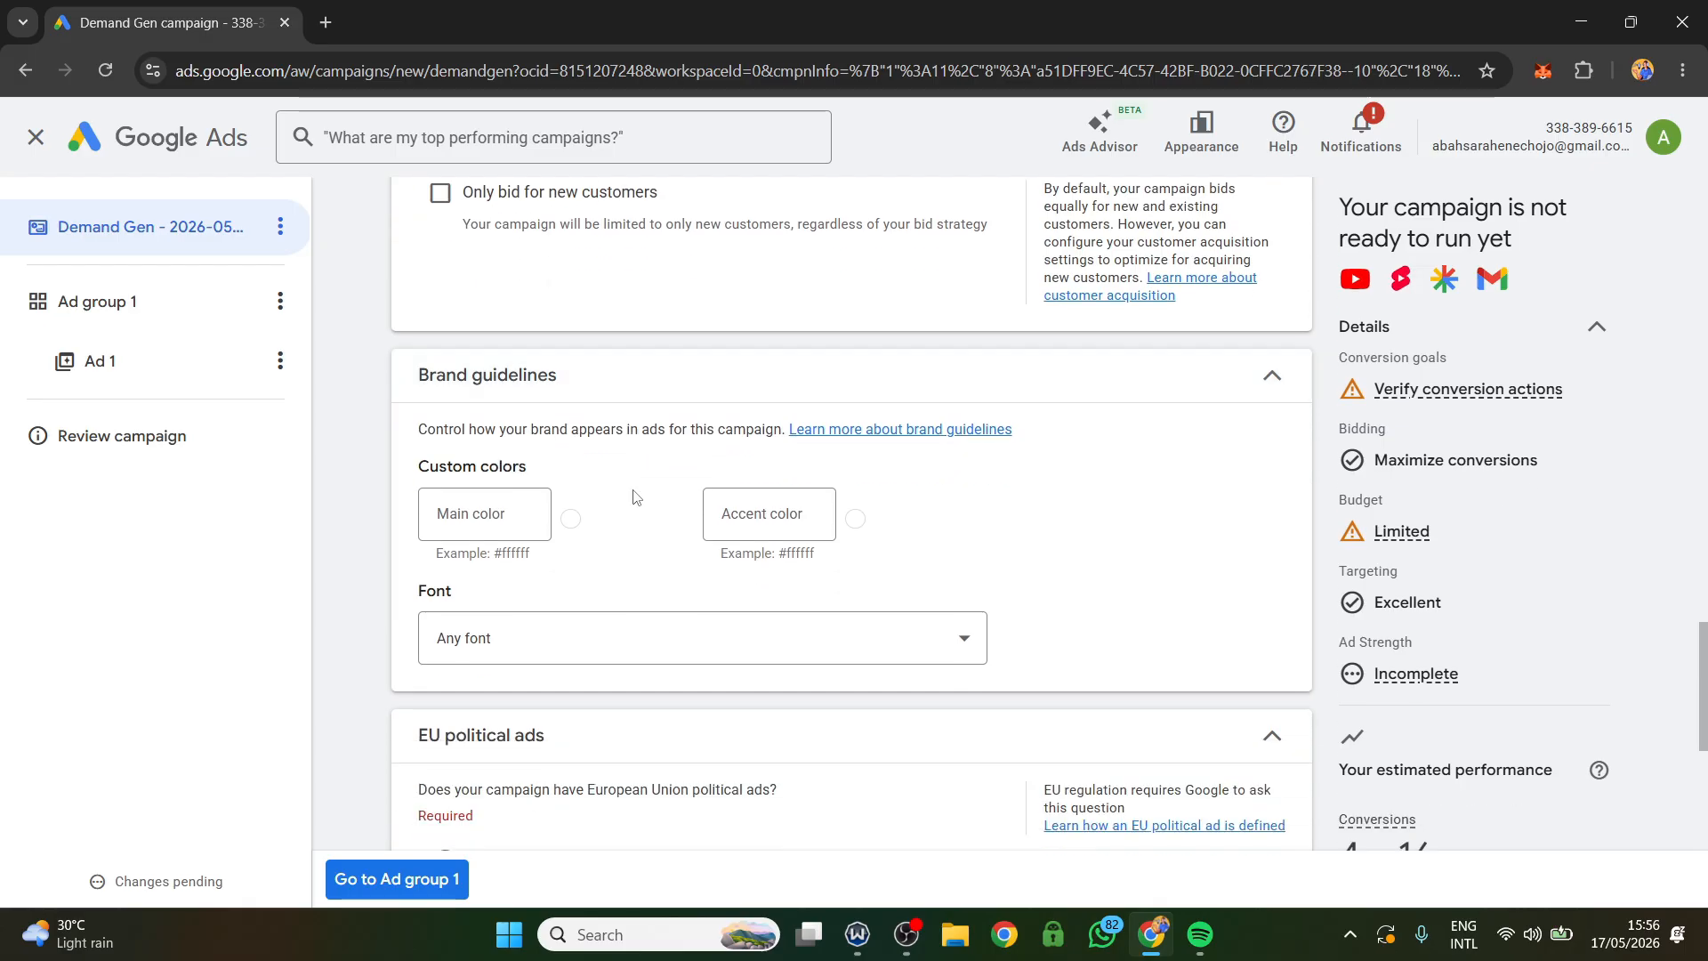
scroll(614, 525, down, 2)
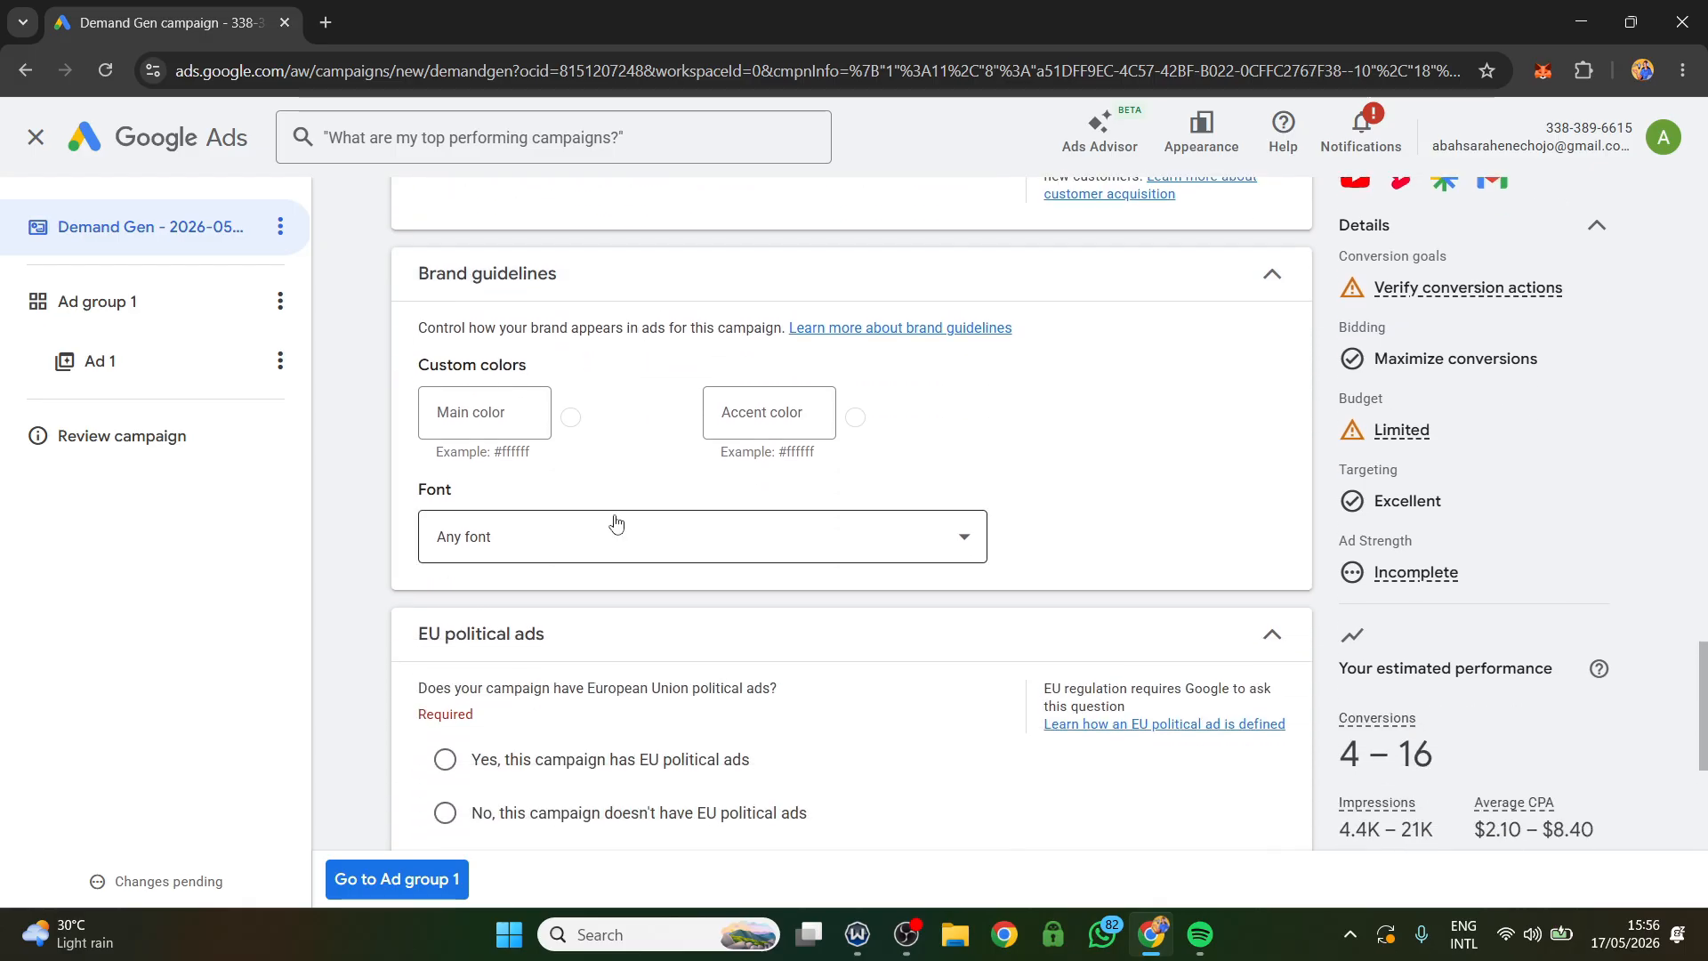
scroll(657, 366, up, 2)
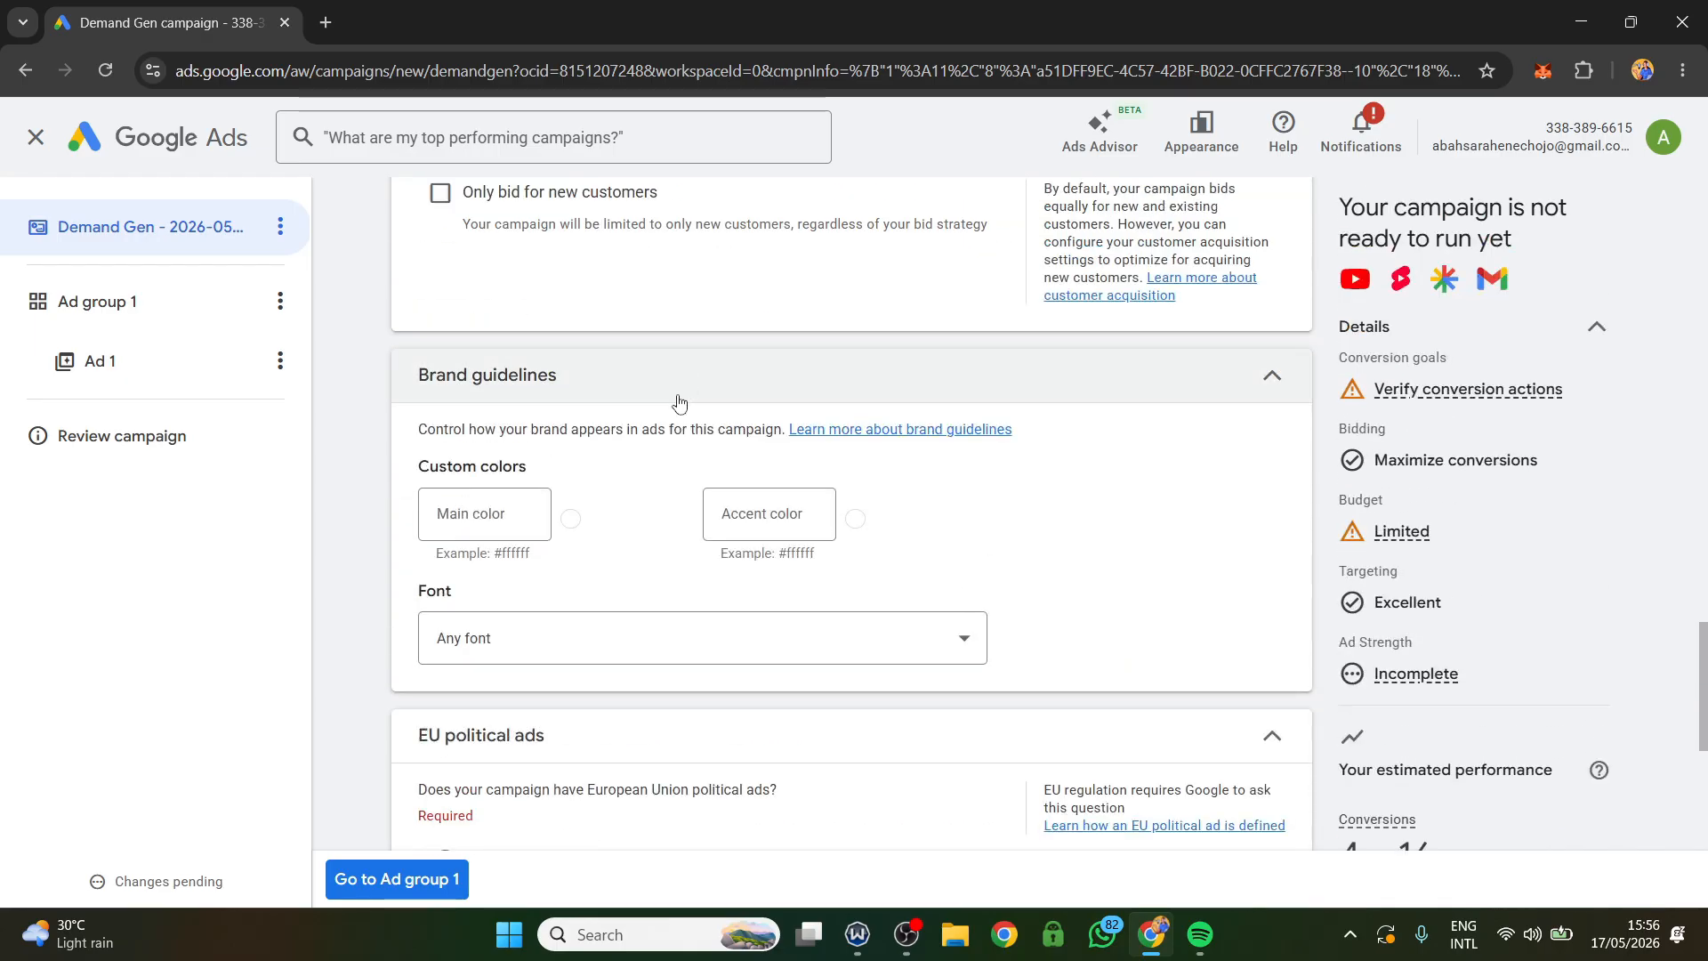
scroll(676, 400, down, 2)
scroll(652, 451, down, 3)
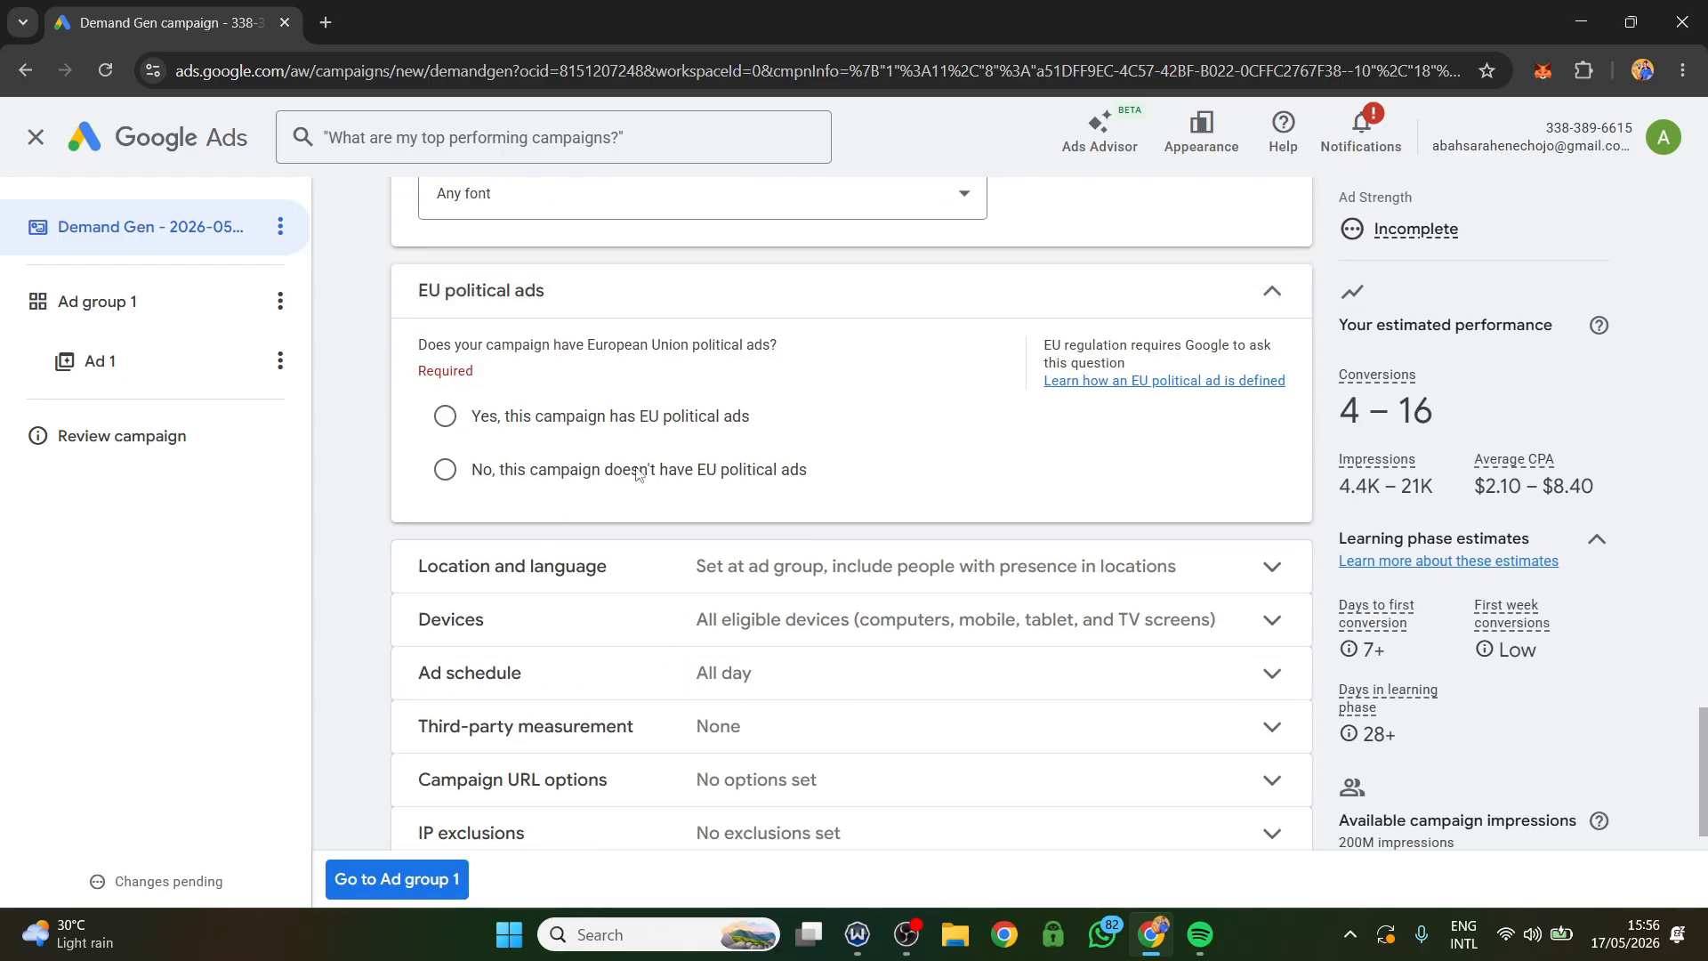
scroll(545, 443, up, 4)
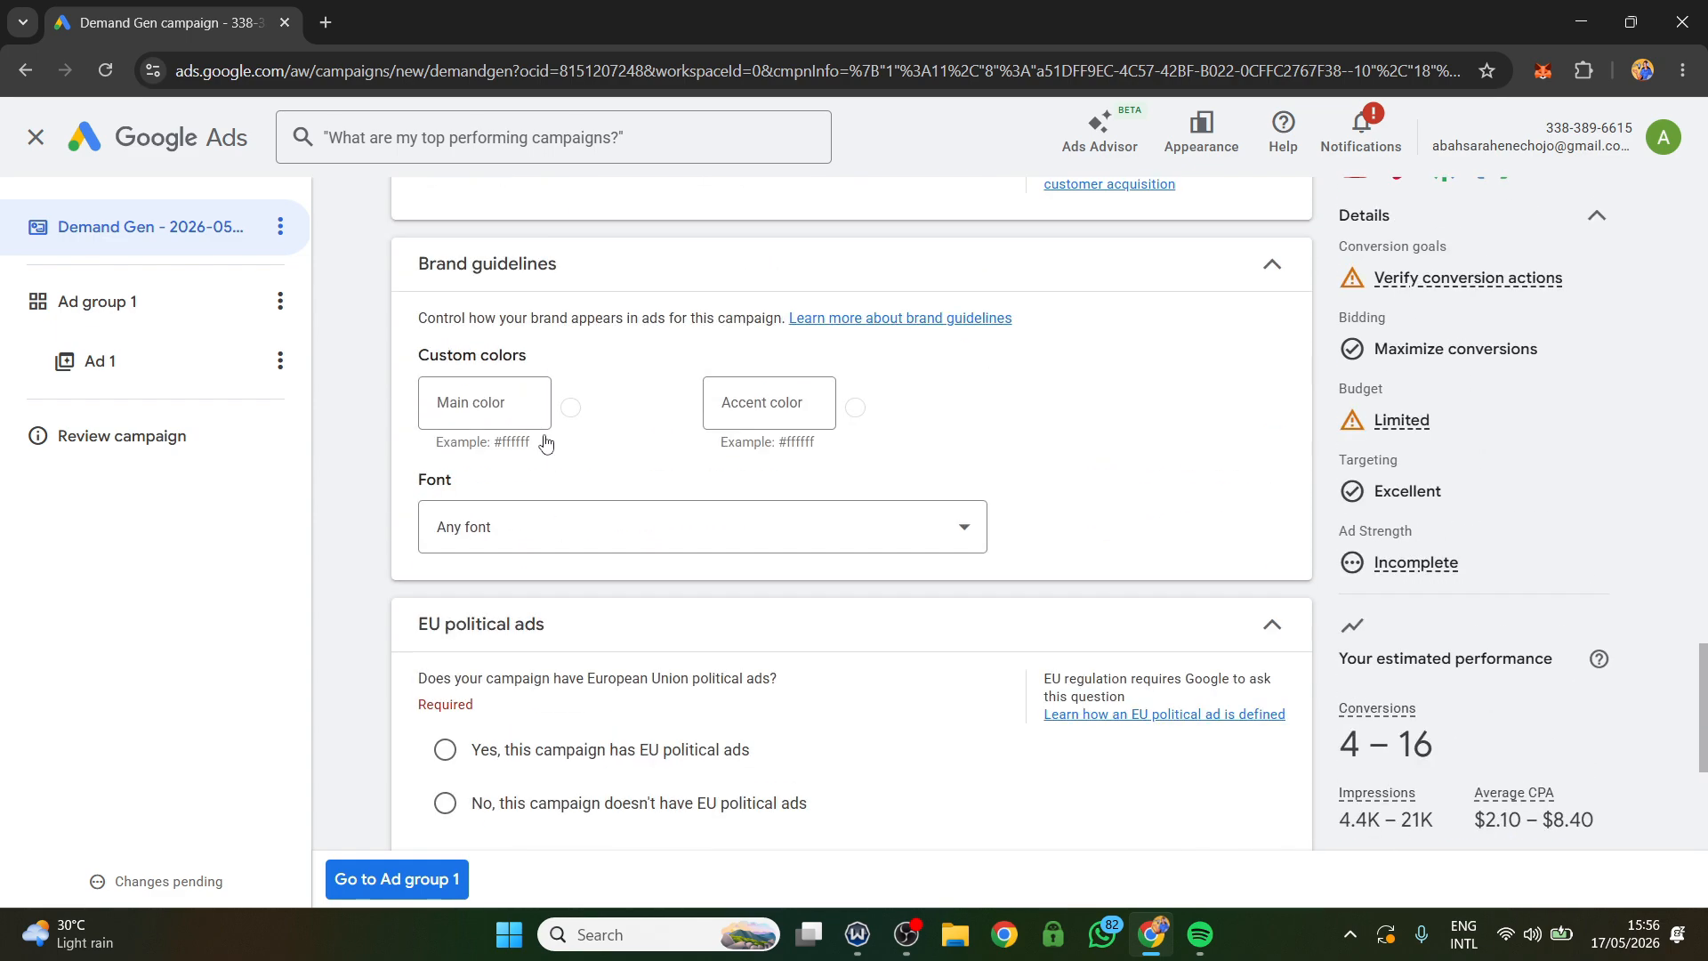
scroll(574, 511, up, 3)
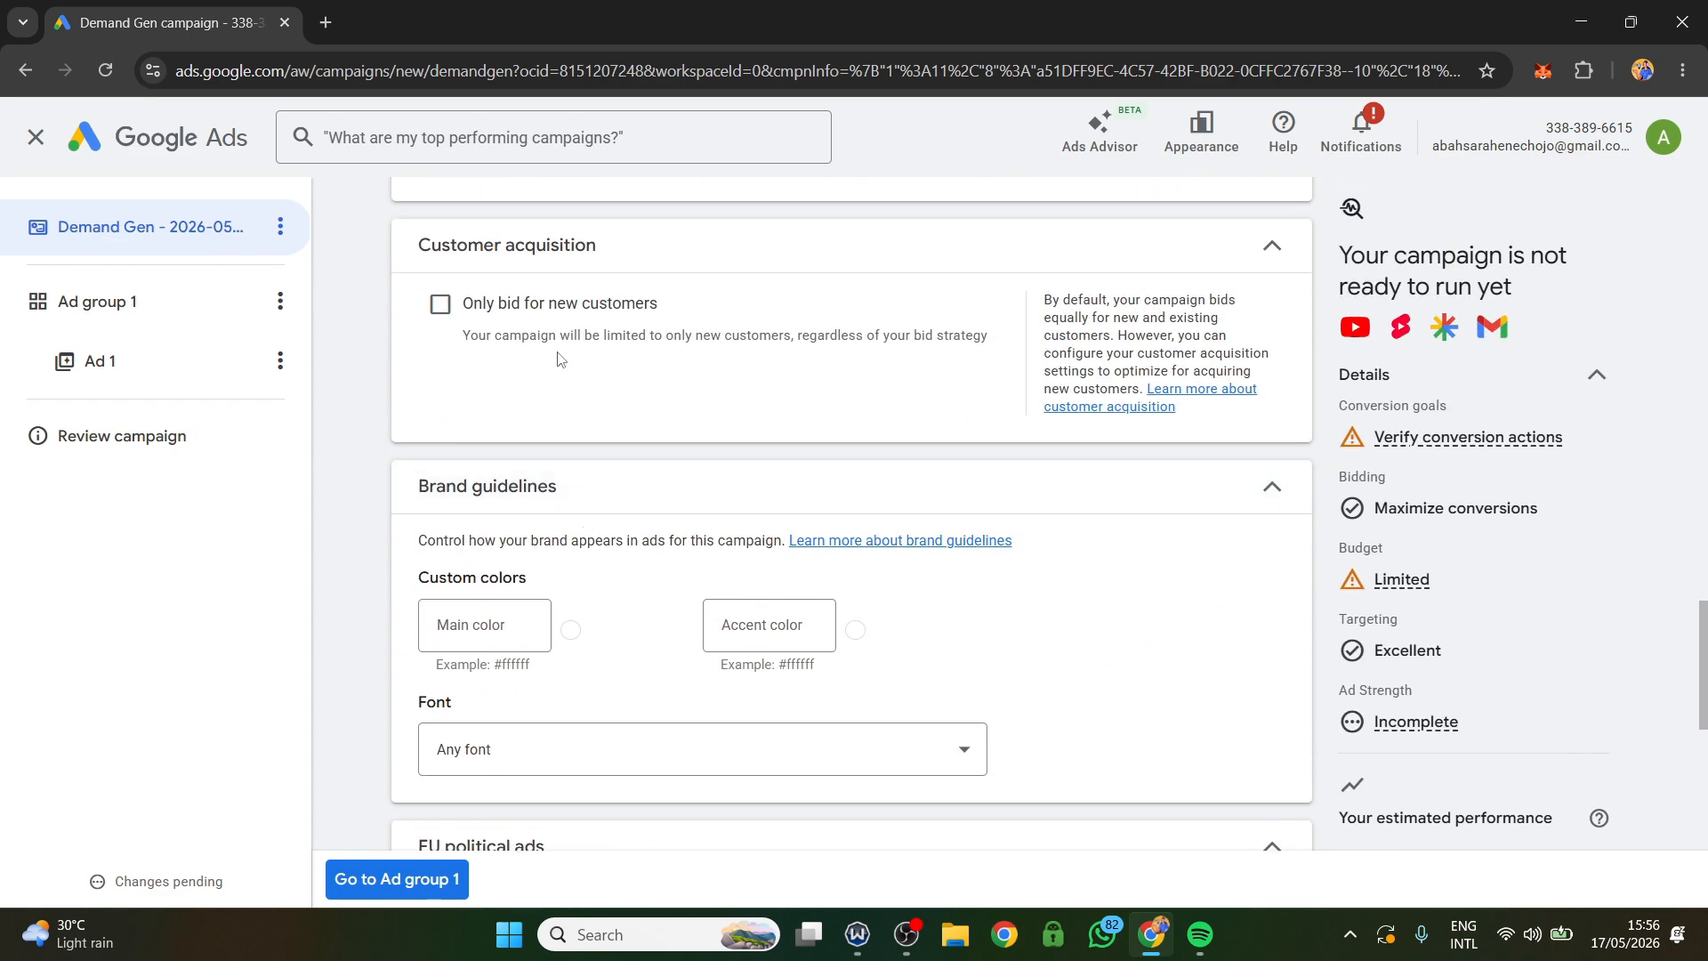
scroll(561, 359, up, 1)
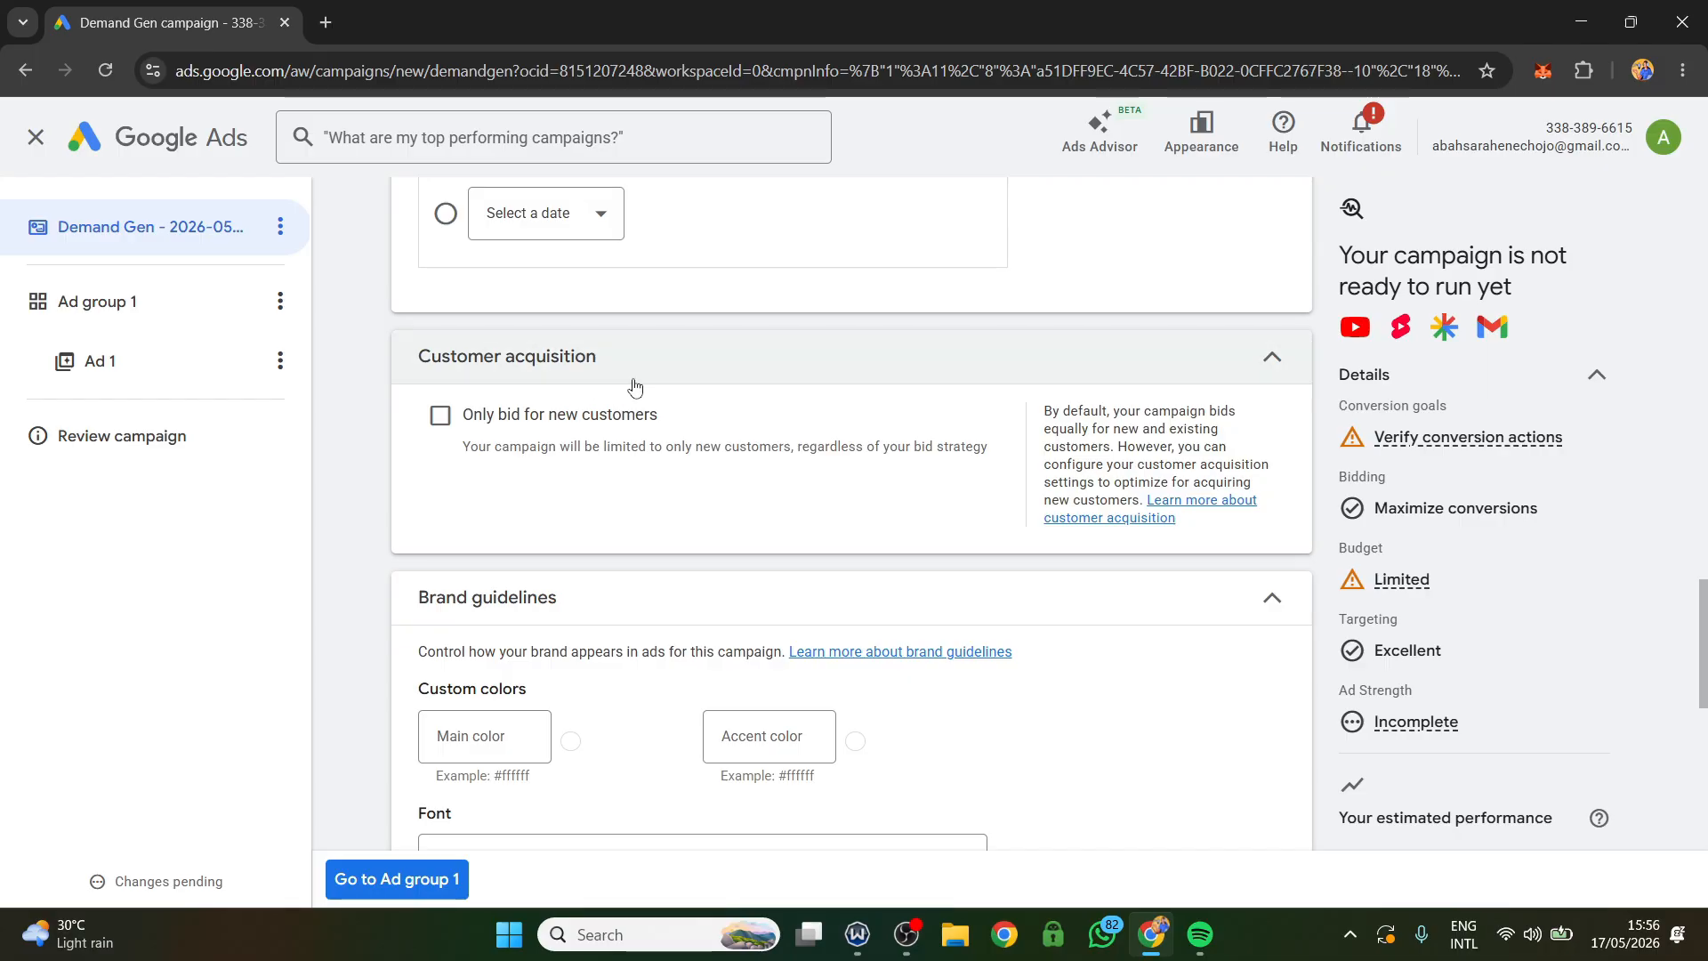
scroll(634, 386, down, 2)
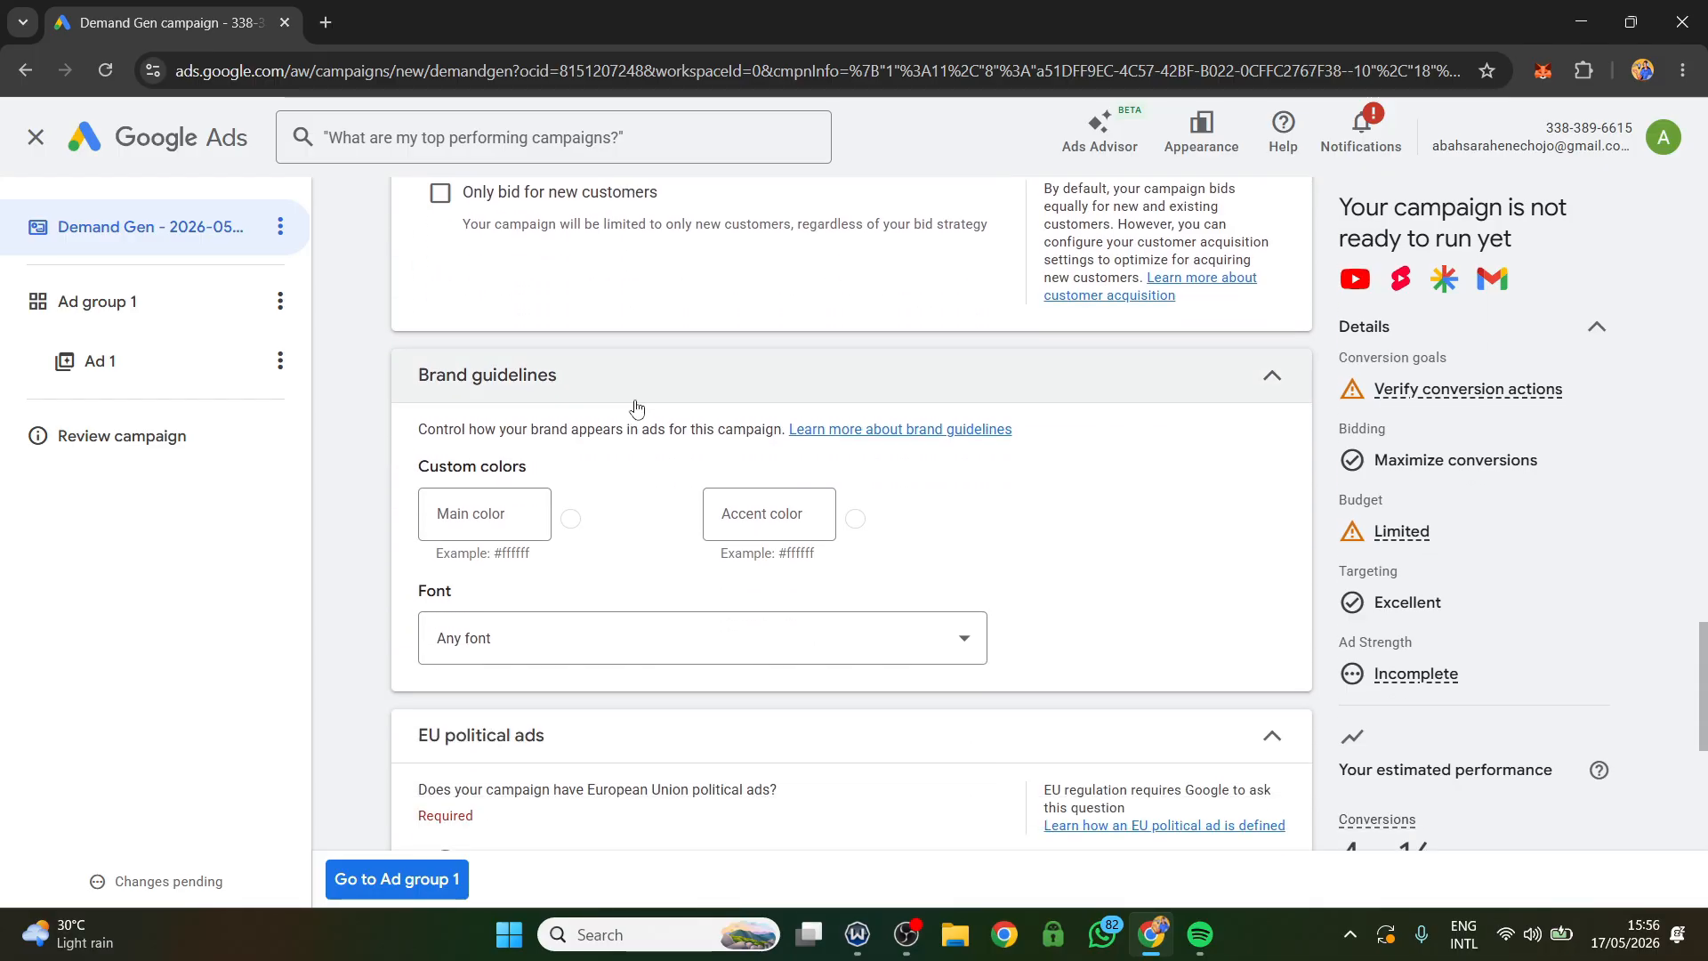
scroll(632, 408, up, 2)
Declare that the campaign doesn't have EU political ads and enable campaign-level location and language settings
scroll(632, 408, down, 2)
scroll(703, 500, down, 5)
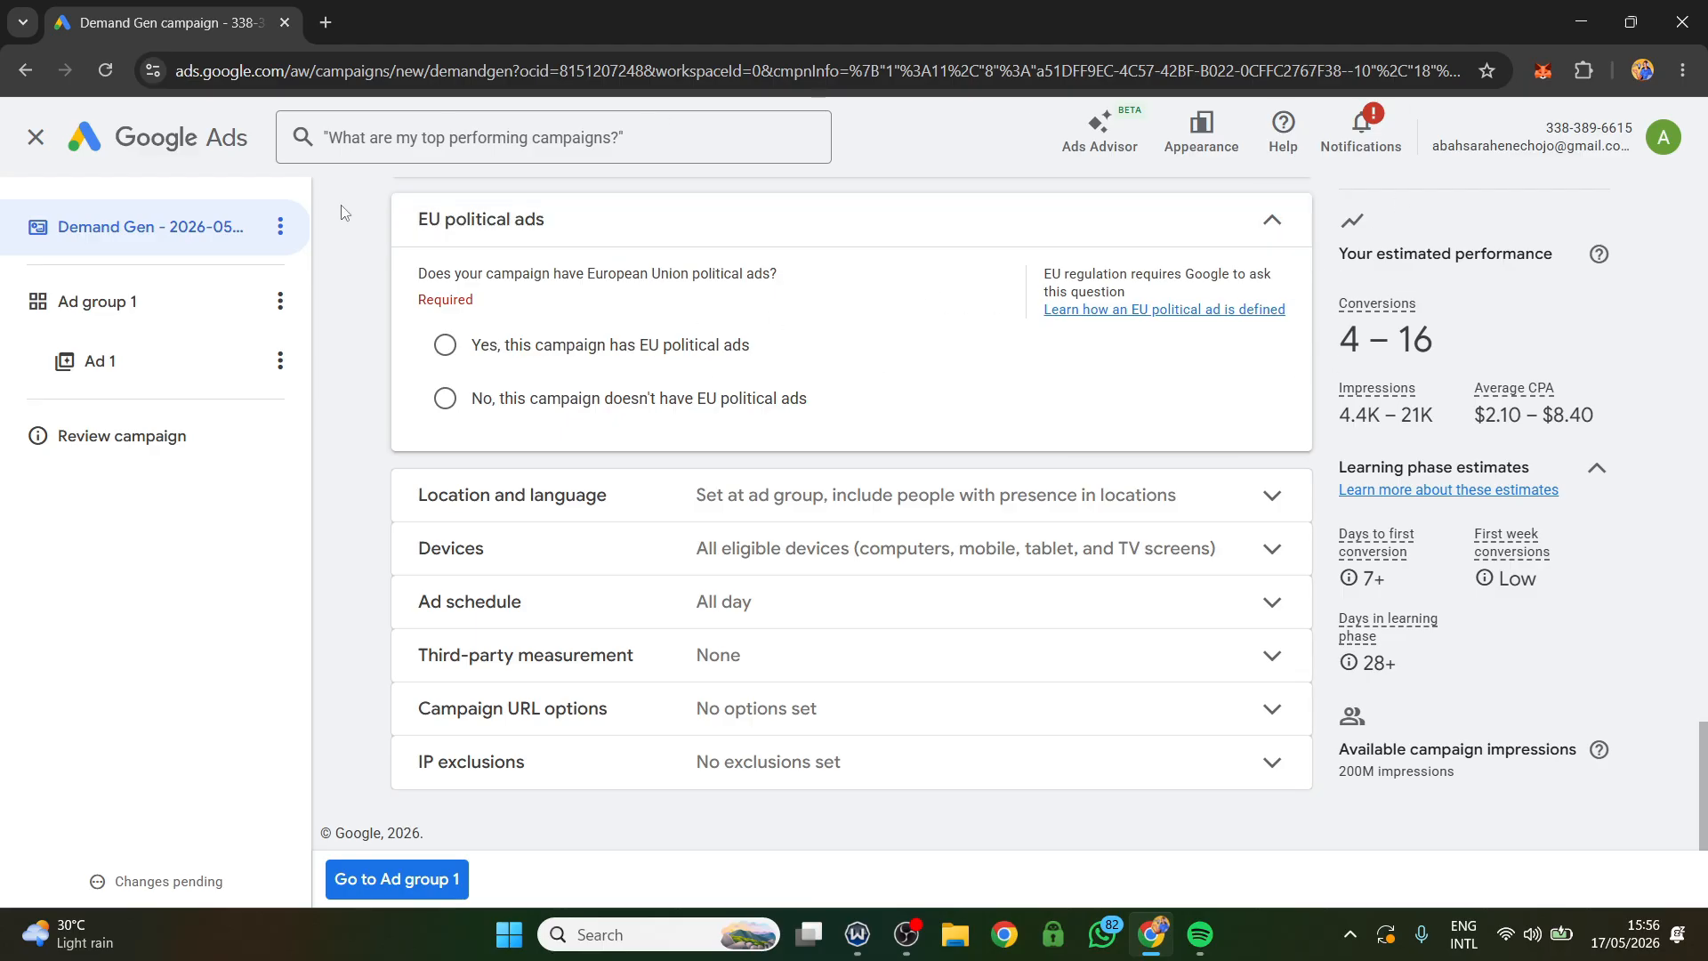
click(444, 398)
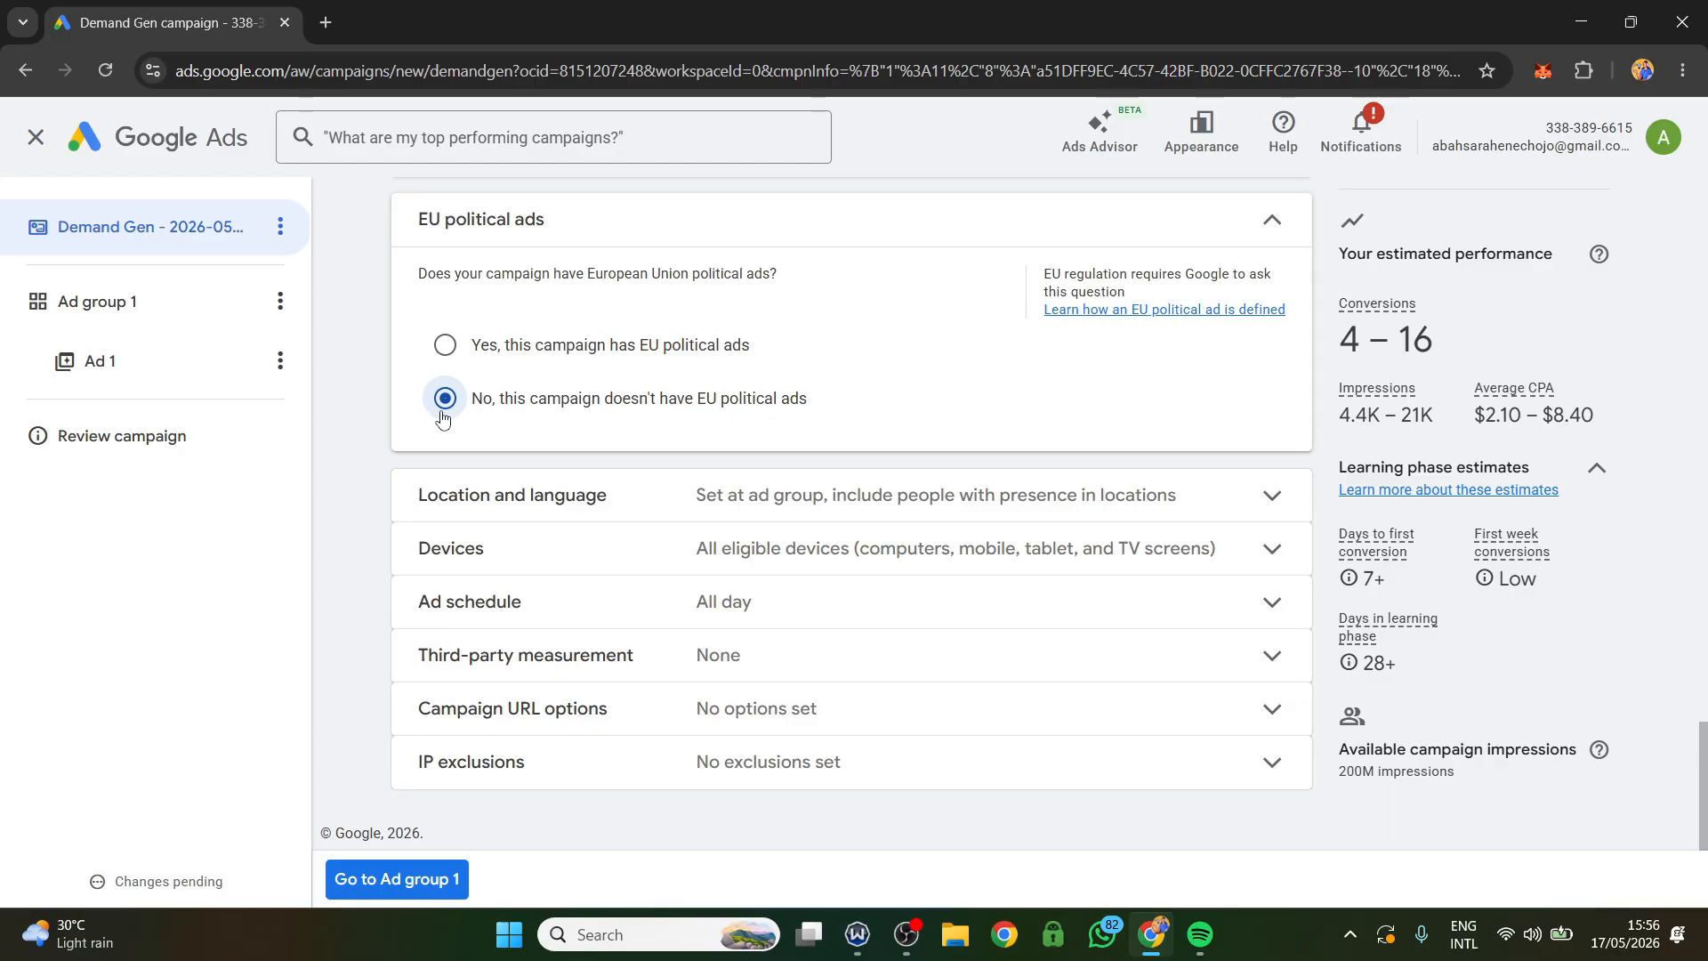
click(1207, 503)
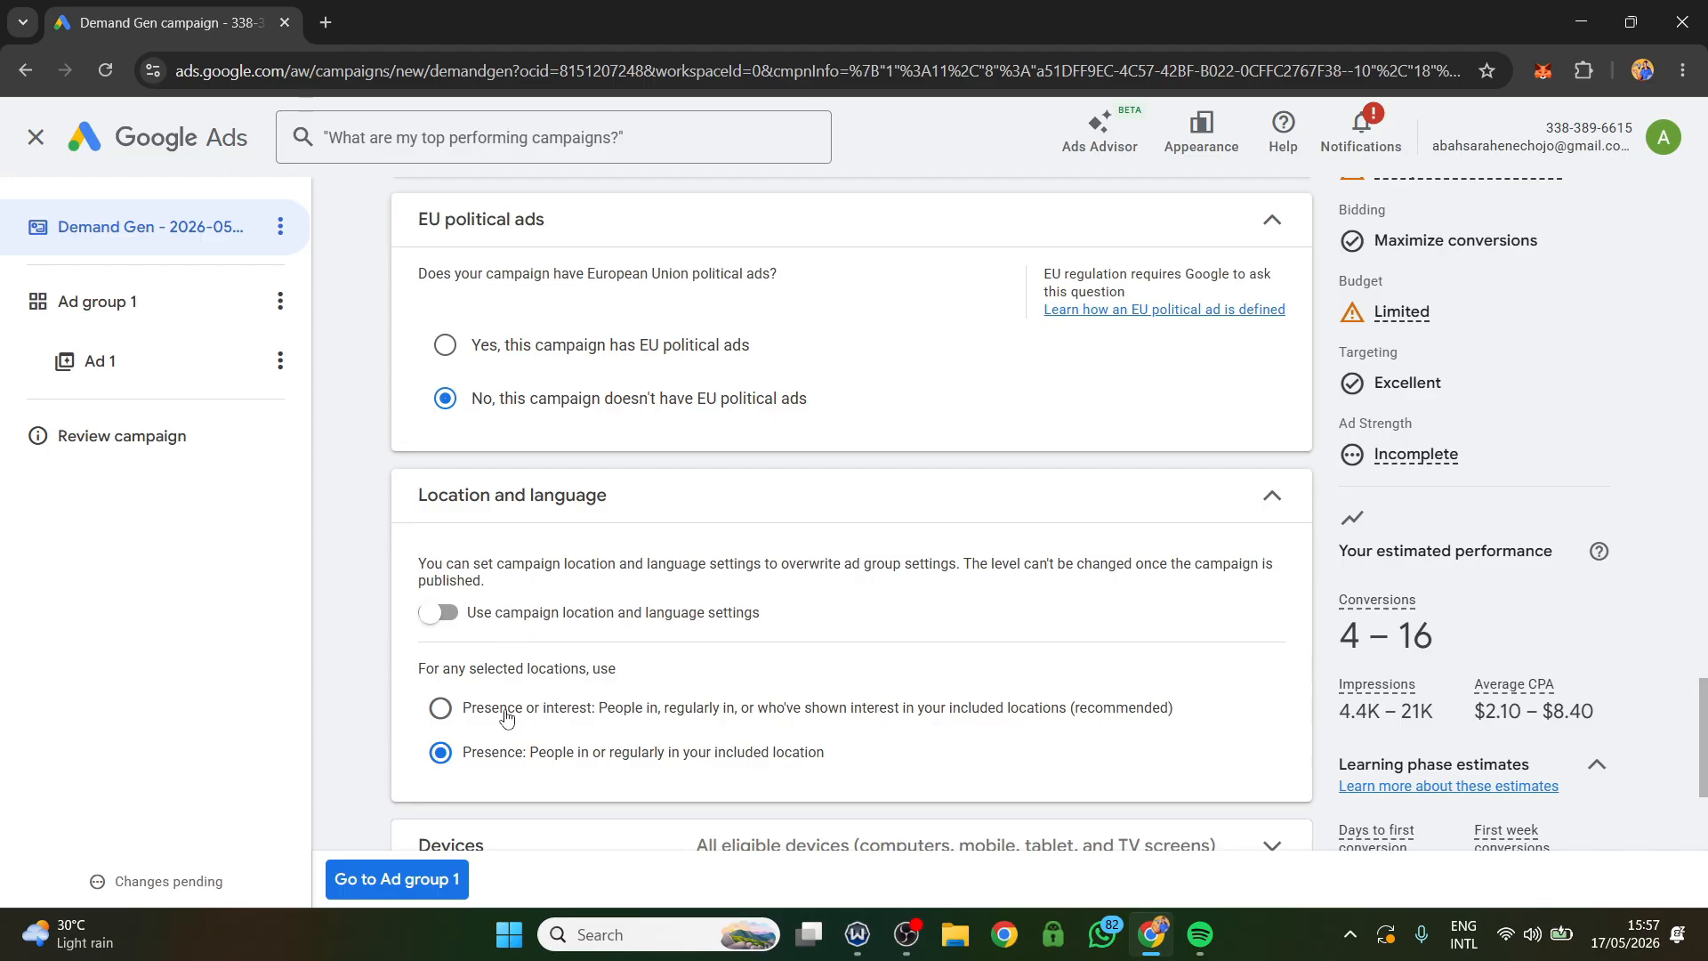
click(438, 617)
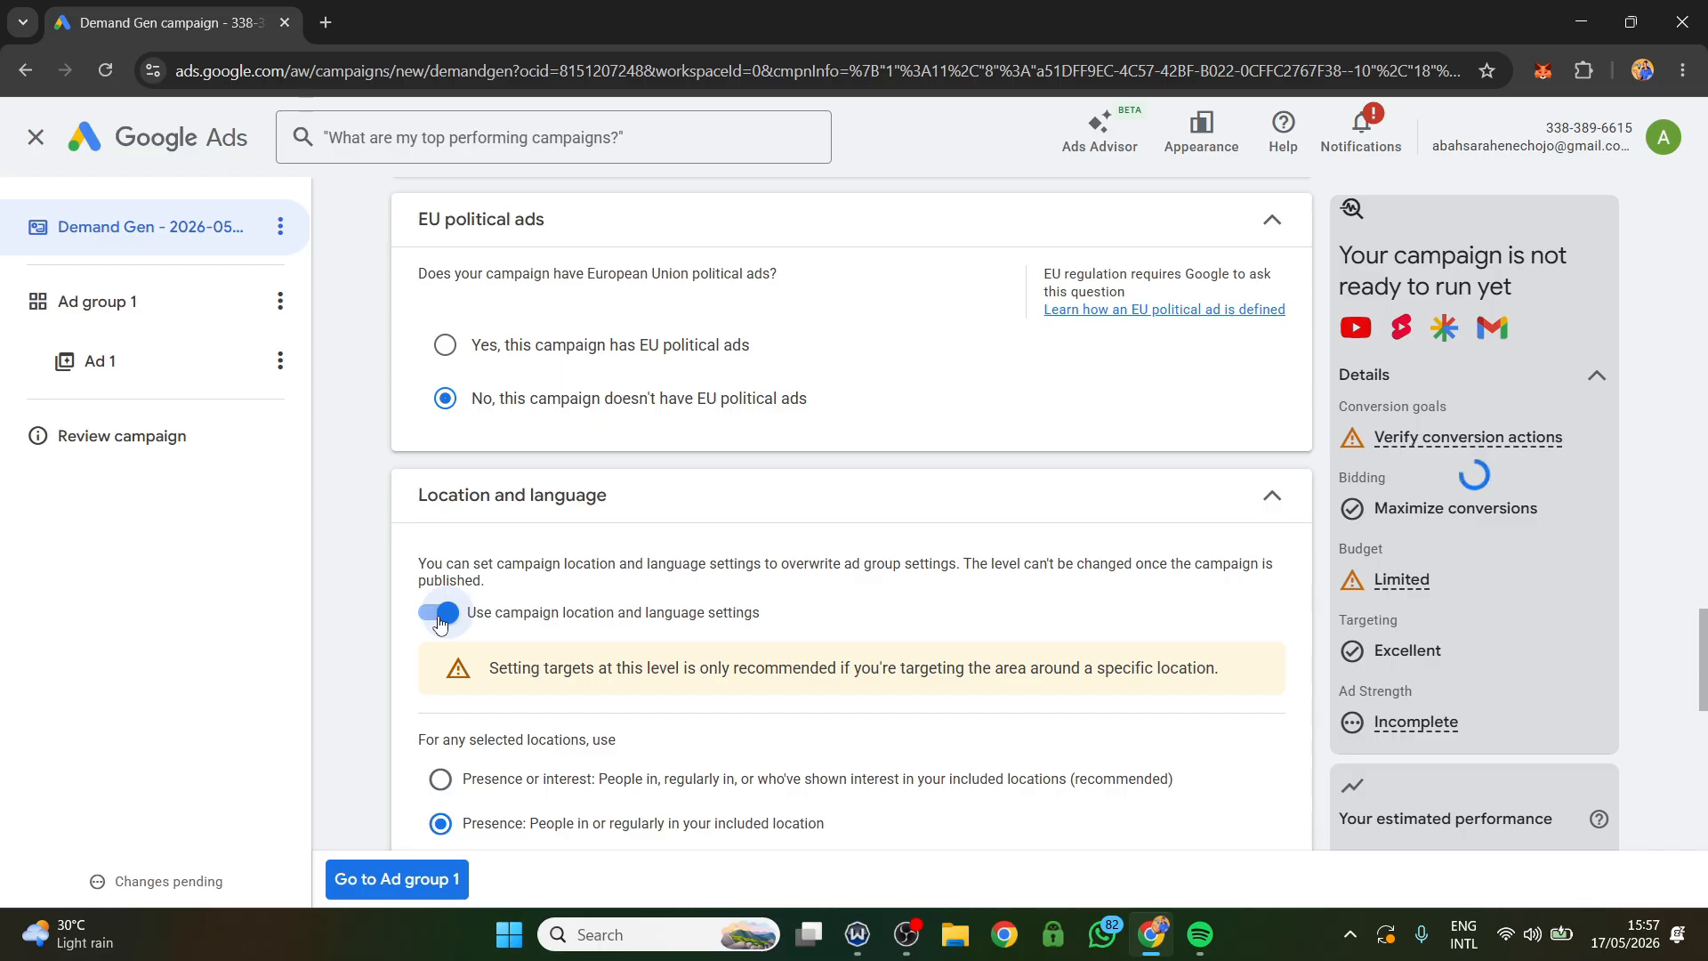
Target another location instead of Nigeria by searching for "lagos" and including the city Lagos, Lagos, Nigeria
scroll(470, 626, down, 3)
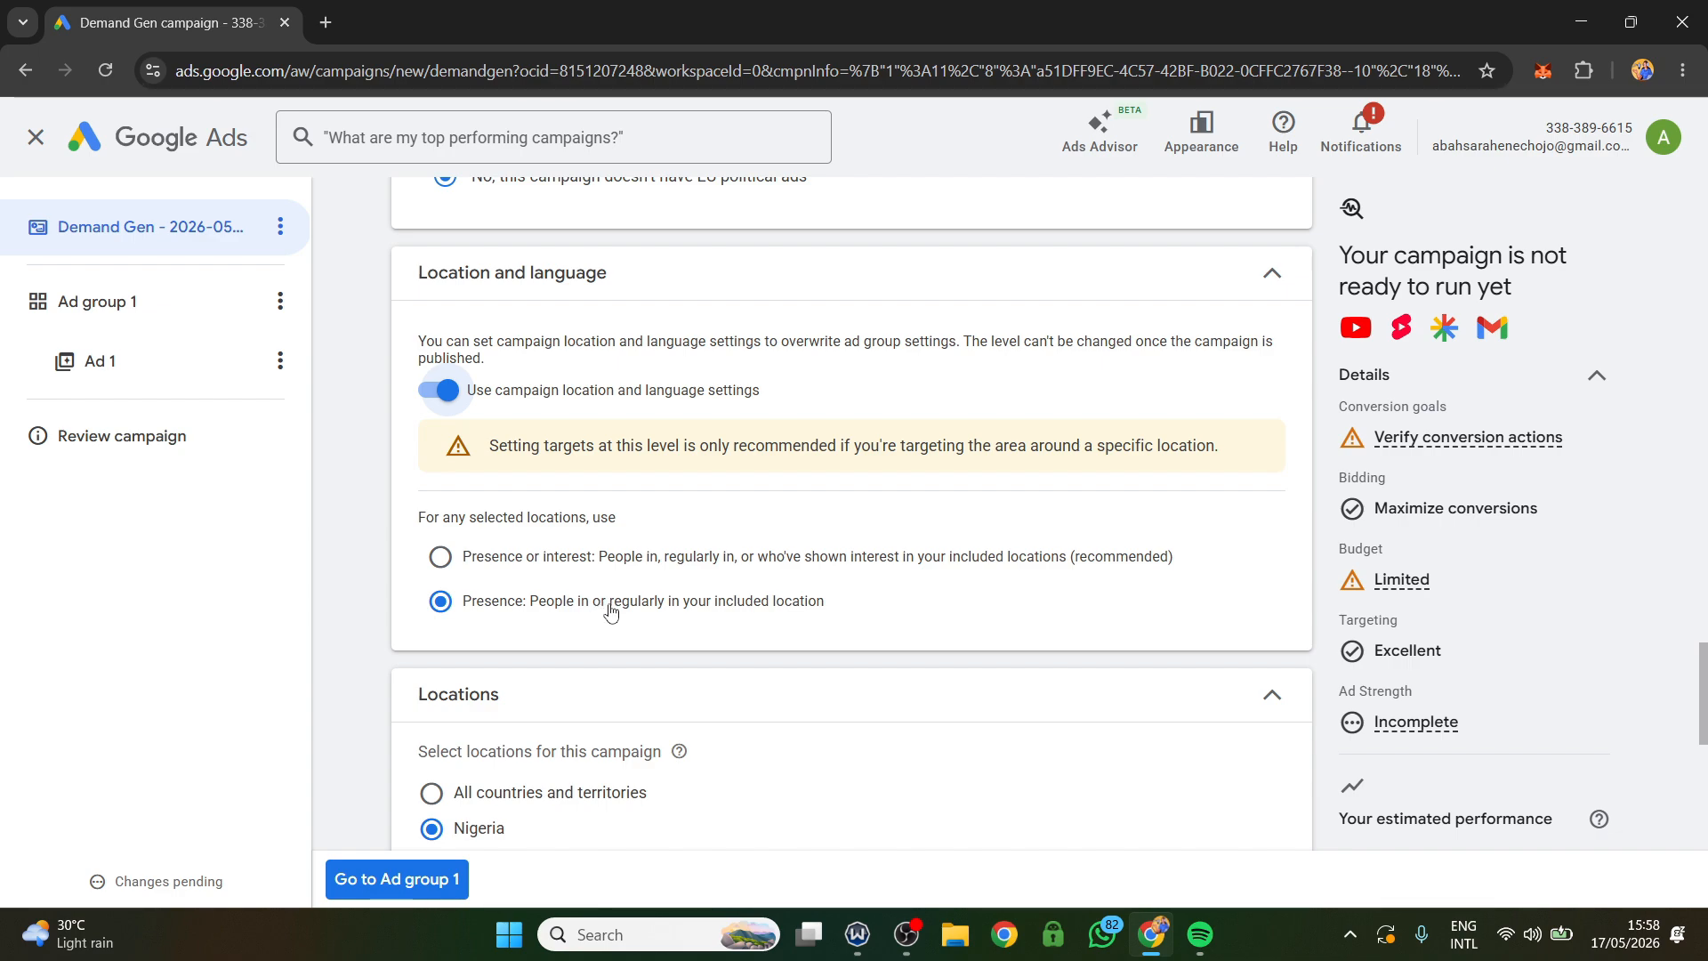
scroll(578, 604, down, 1)
scroll(549, 597, down, 3)
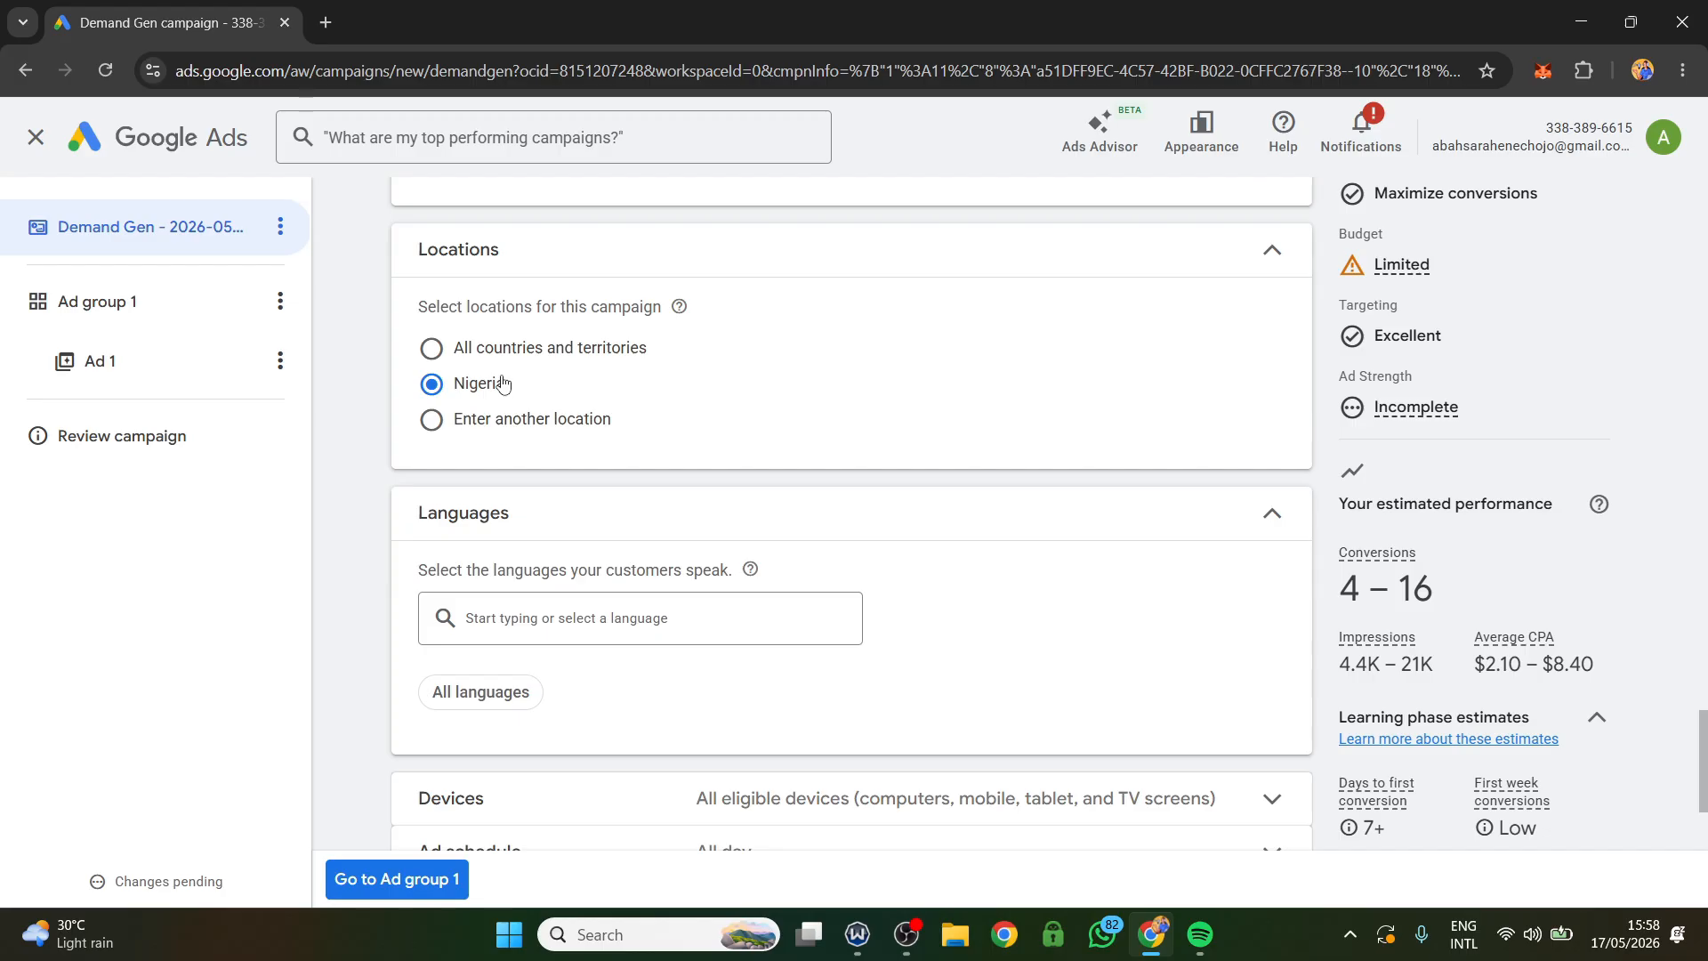
click(433, 422)
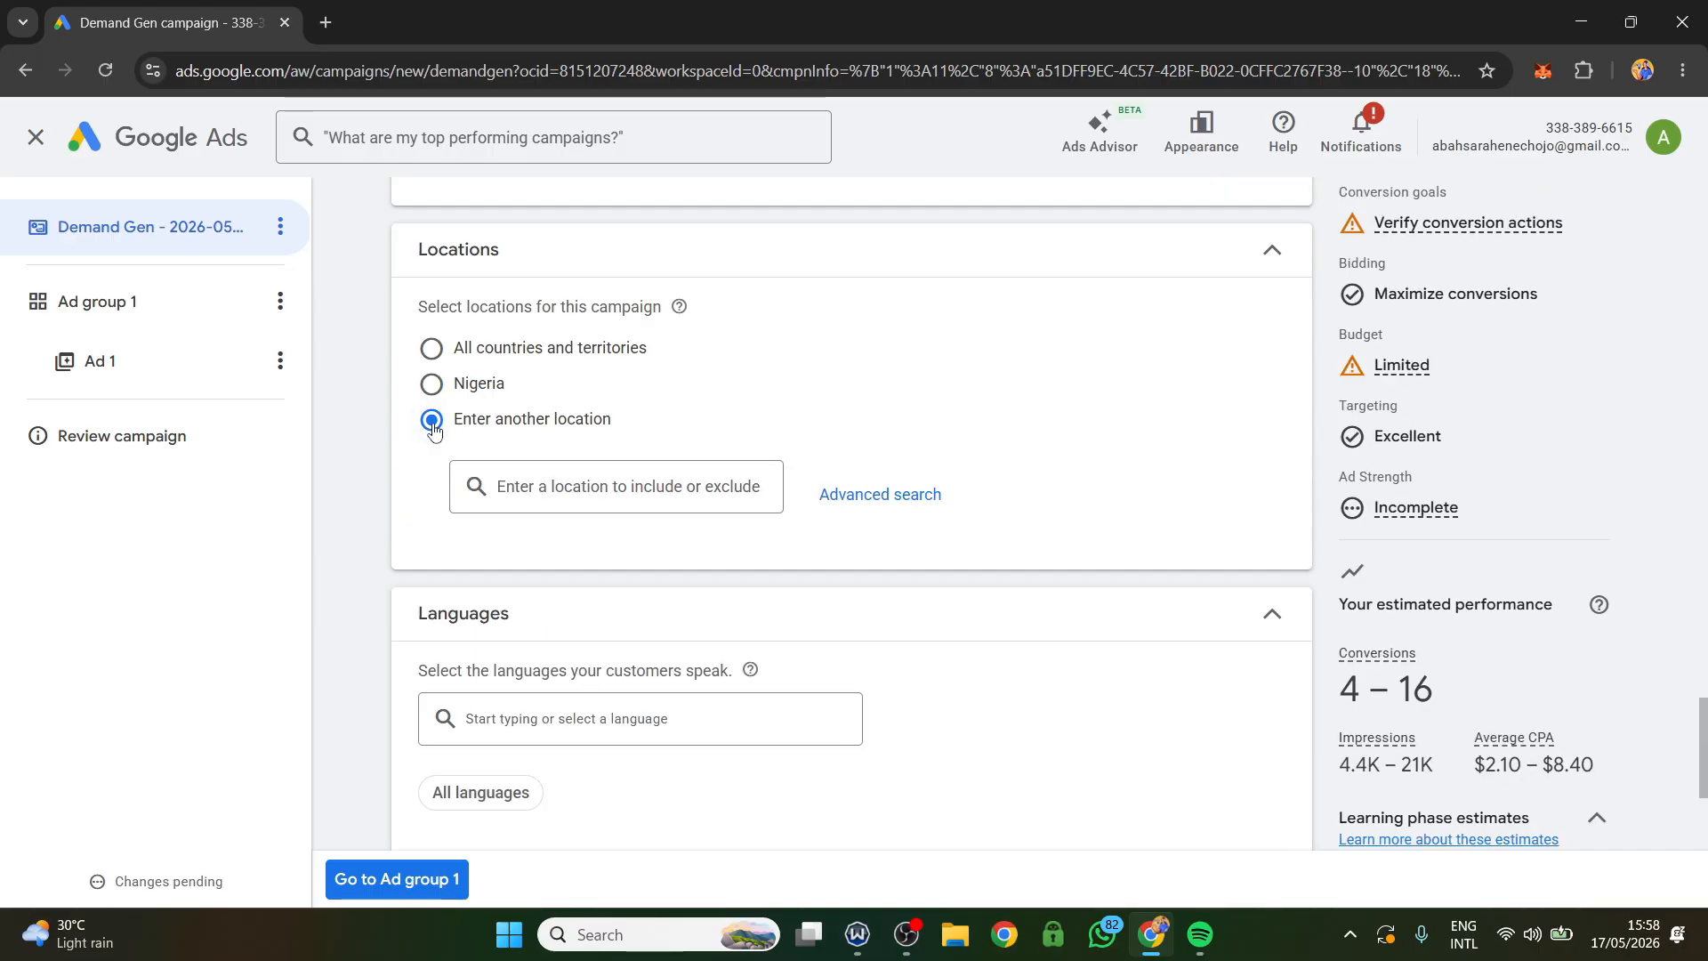
click(547, 494)
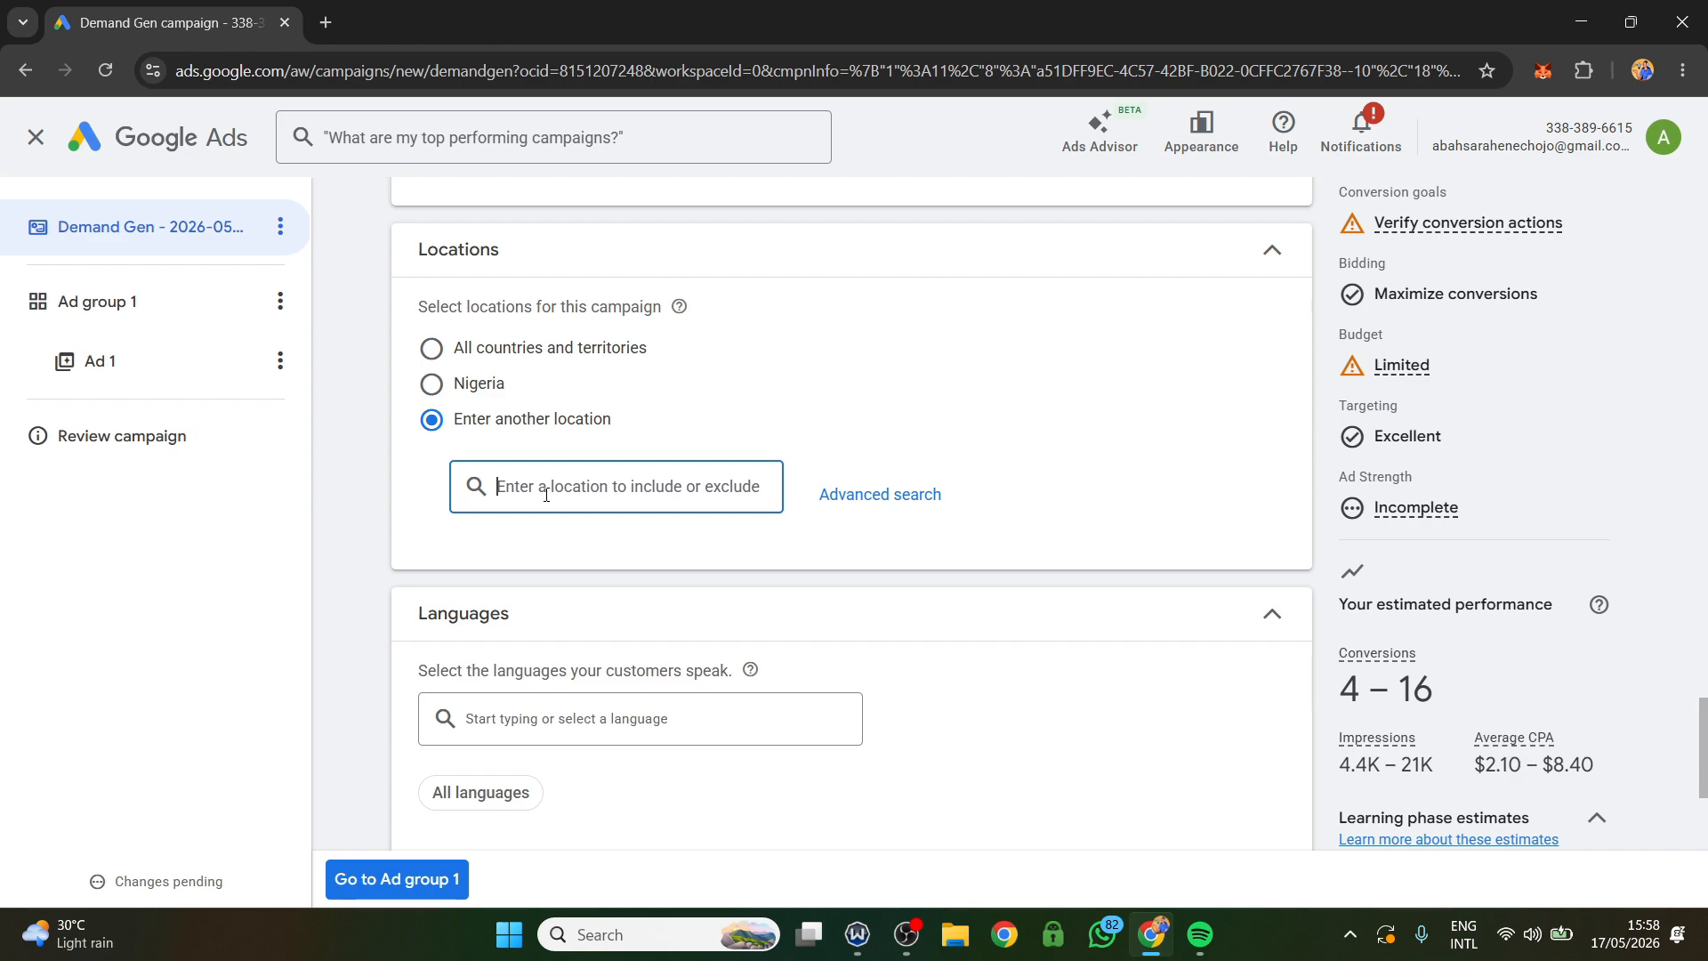
text(4)
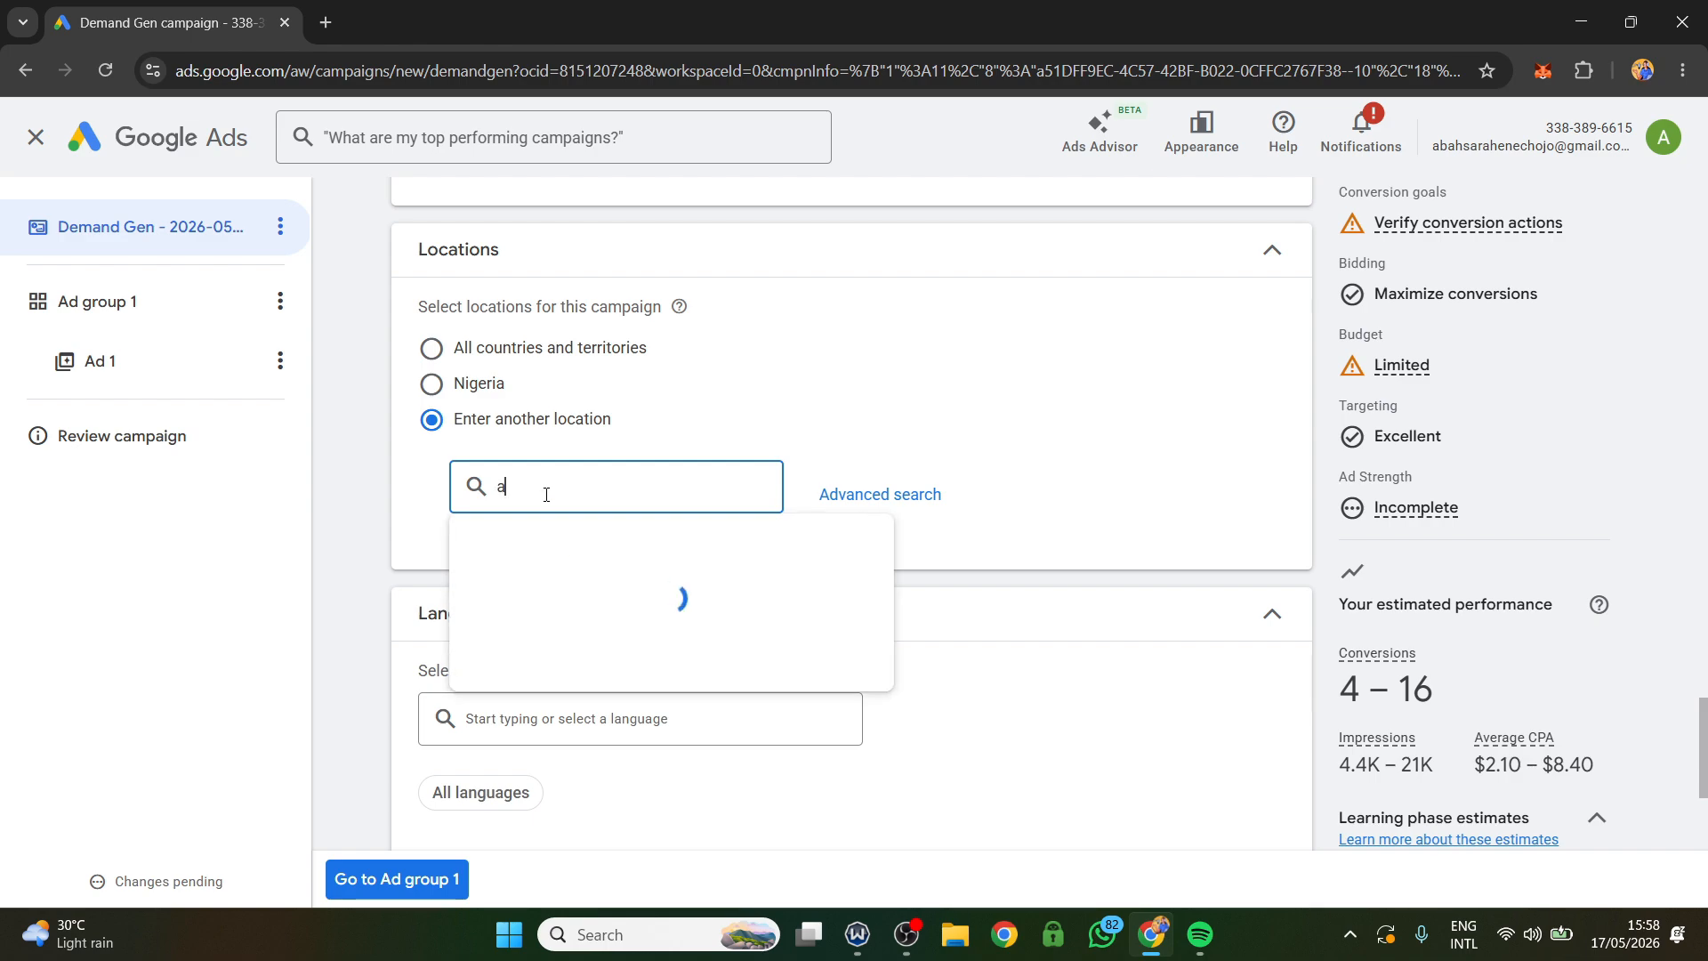
key(BackSpace)
text(gos)
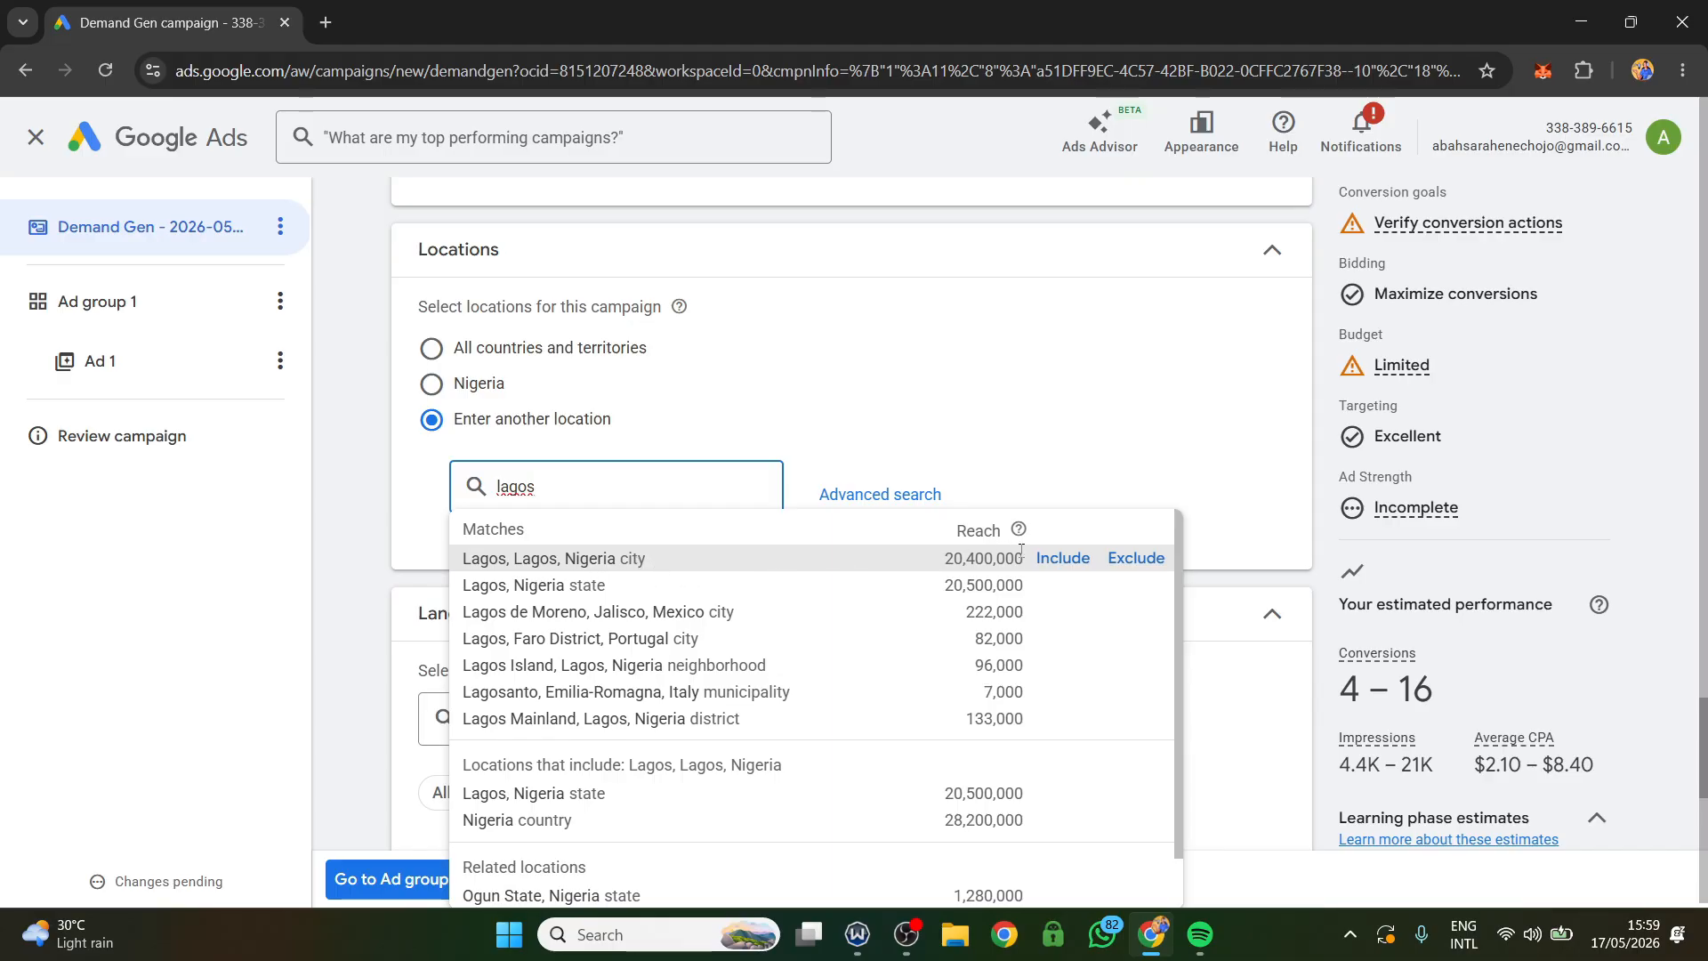
click(1063, 557)
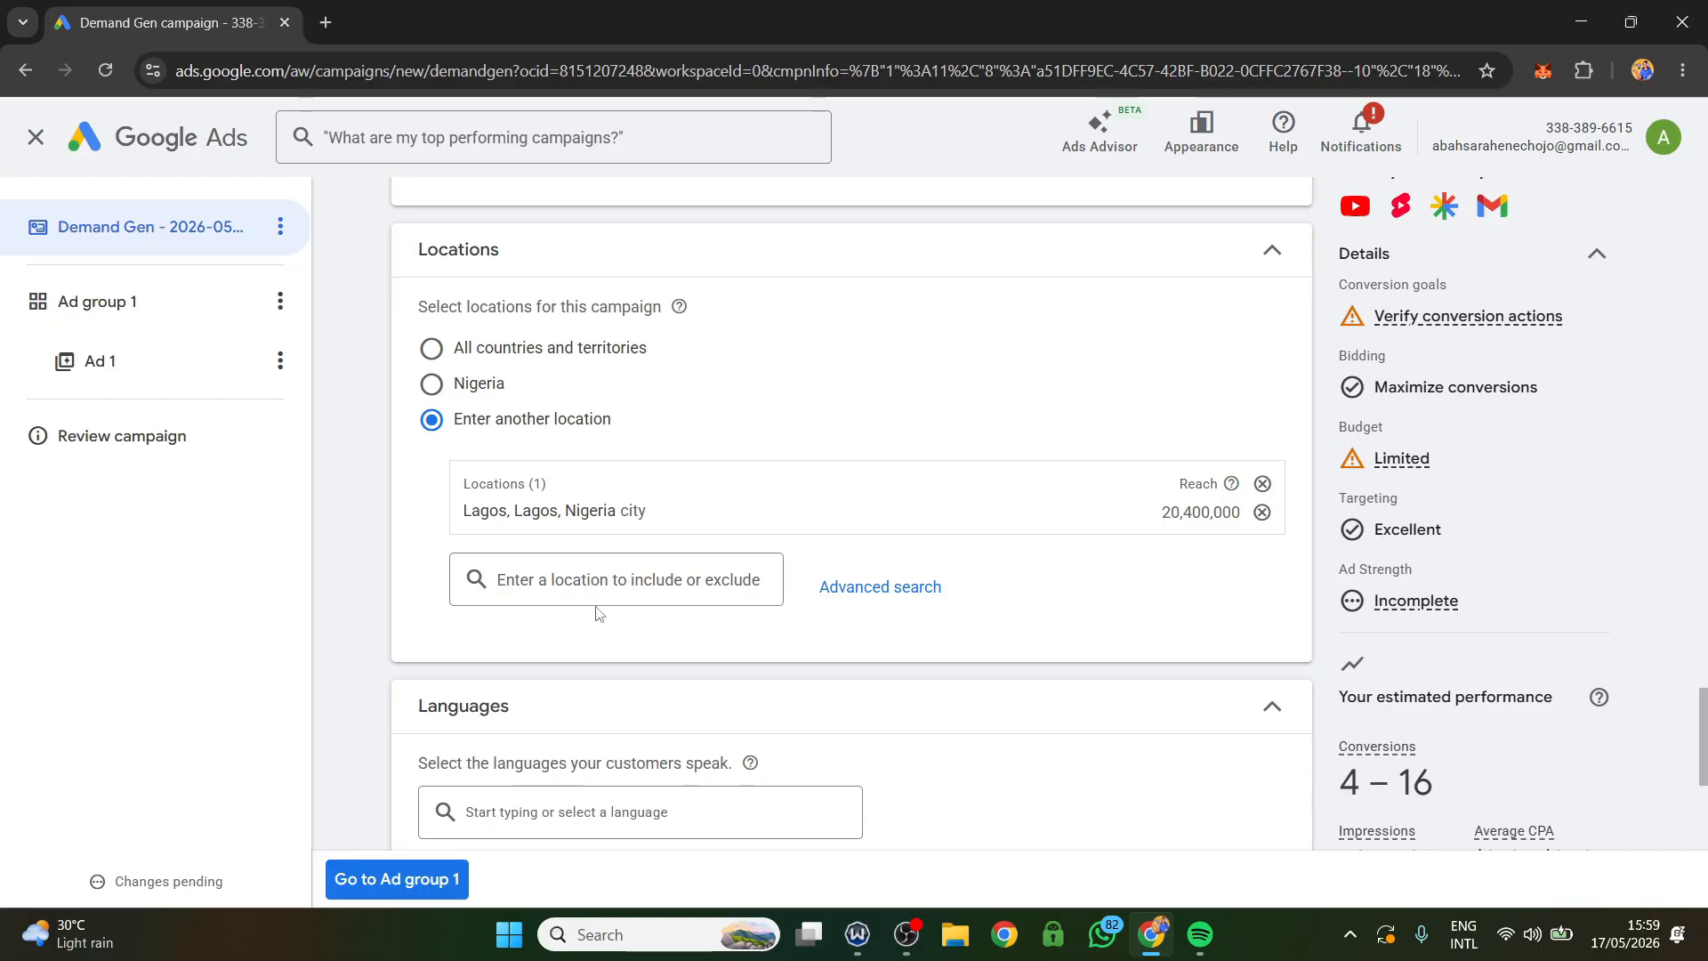
Search for "epe lagos" and exclude the city Epe, Lagos, Nigeria from the campaign locations
click(535, 580)
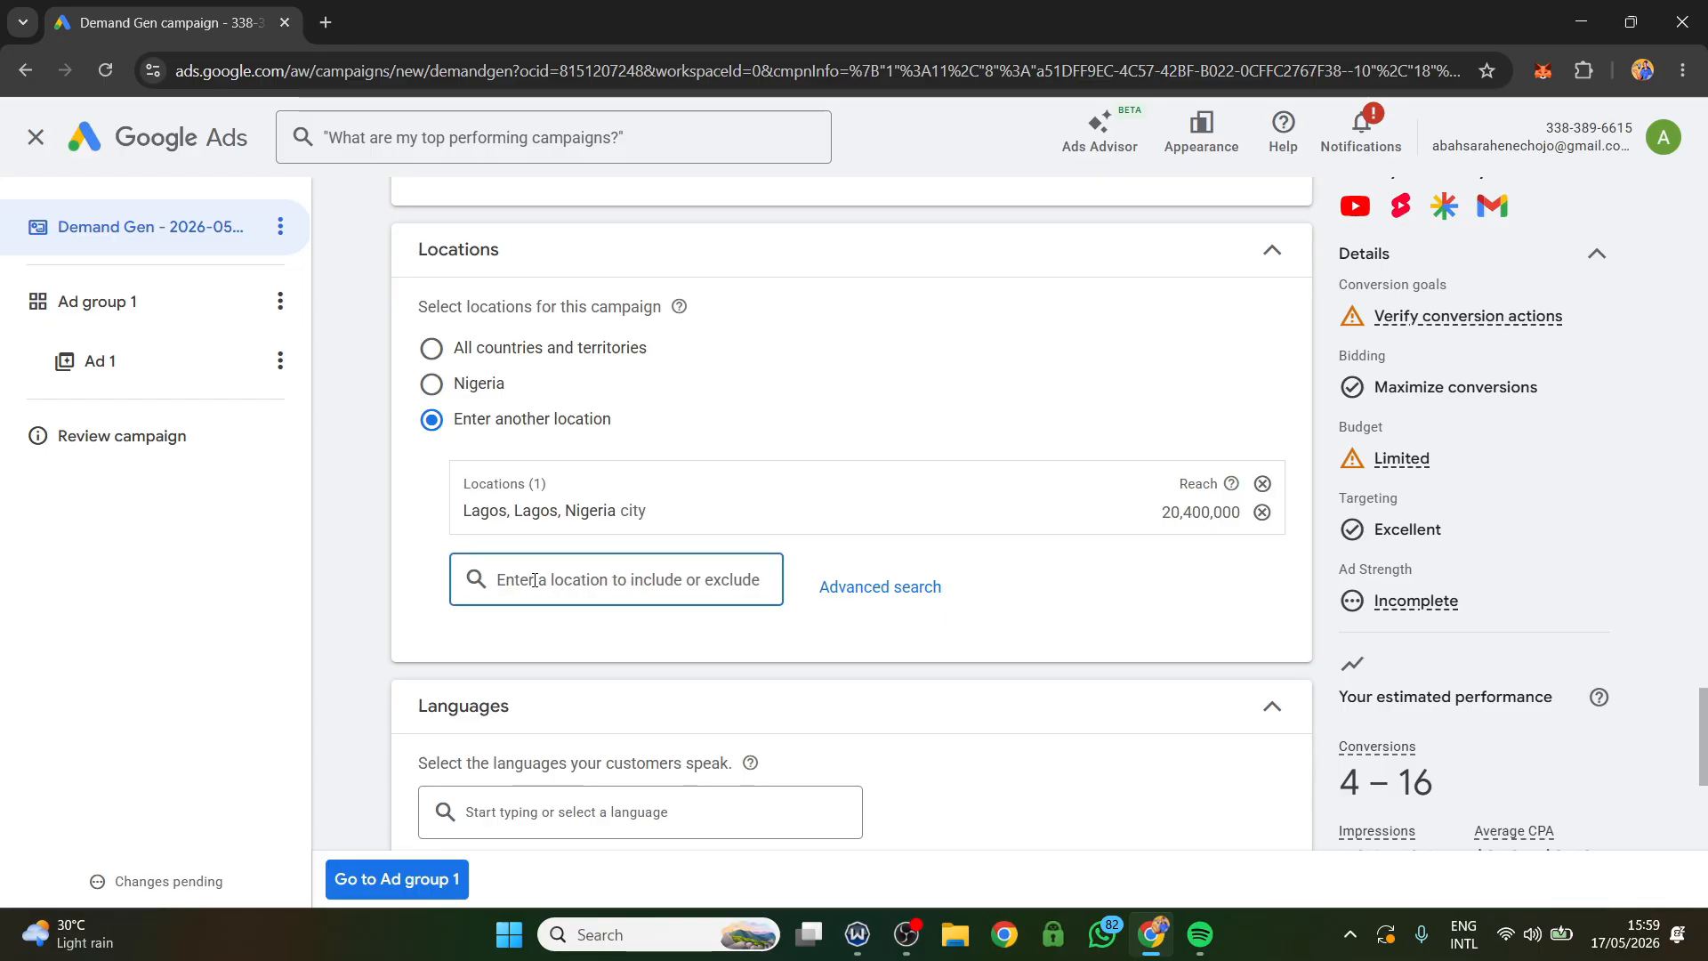
text(fe)
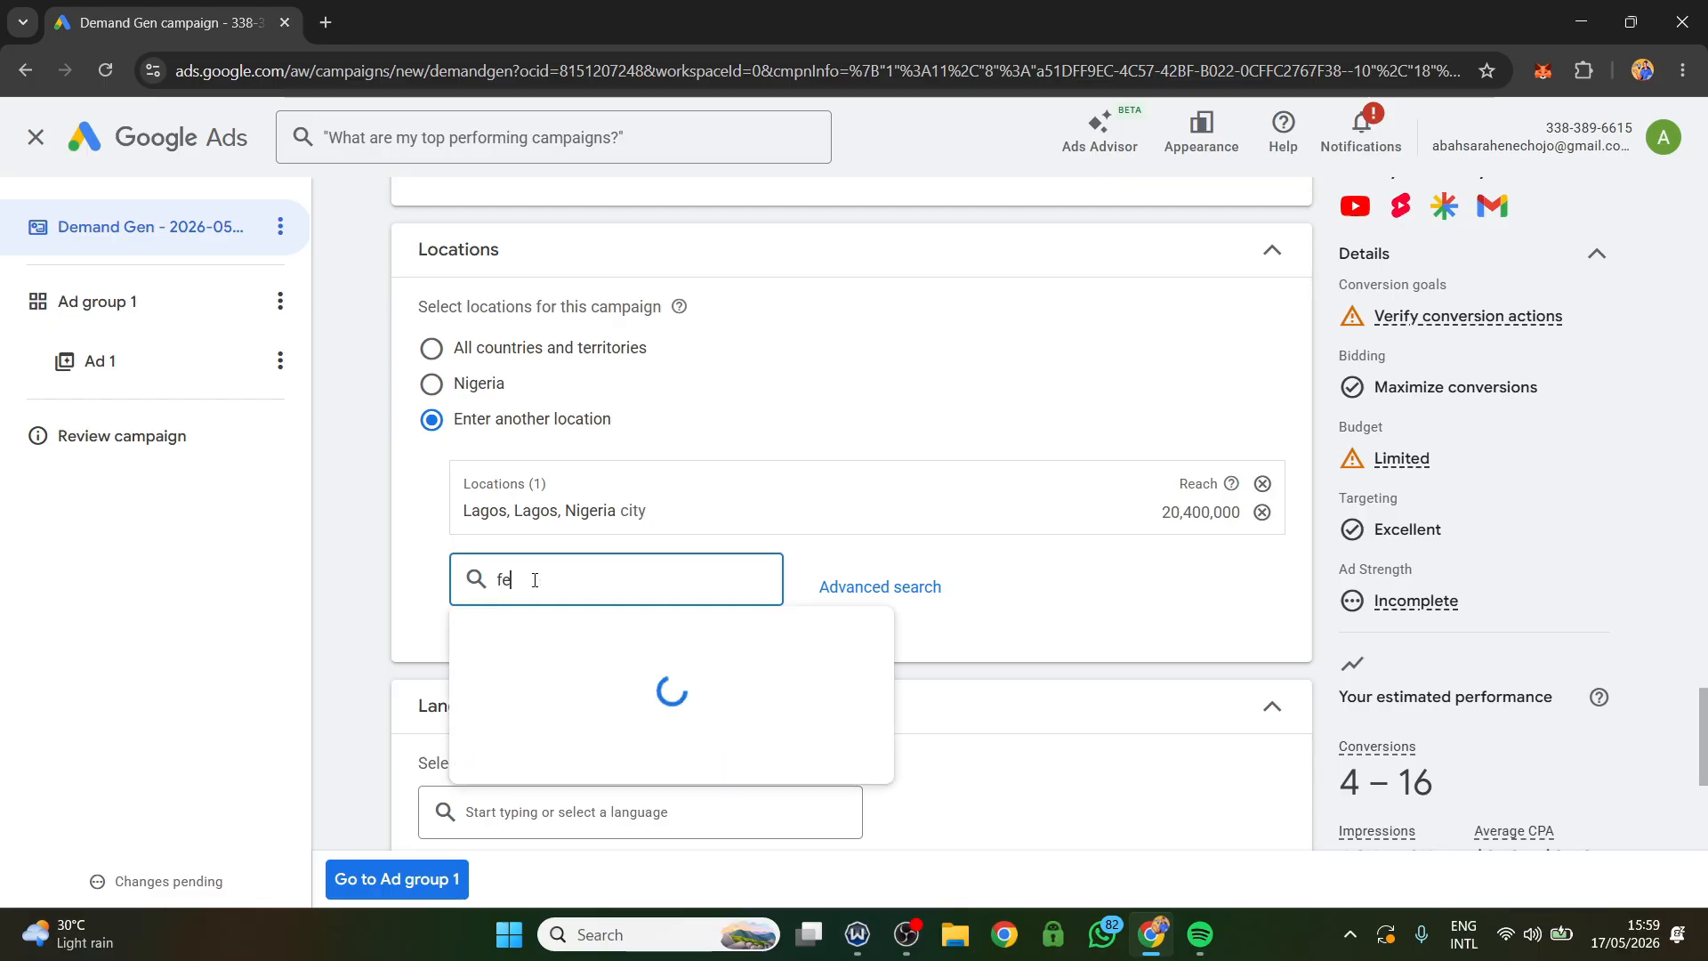
key(BackSpace)
key(BackSpace)
text(e)
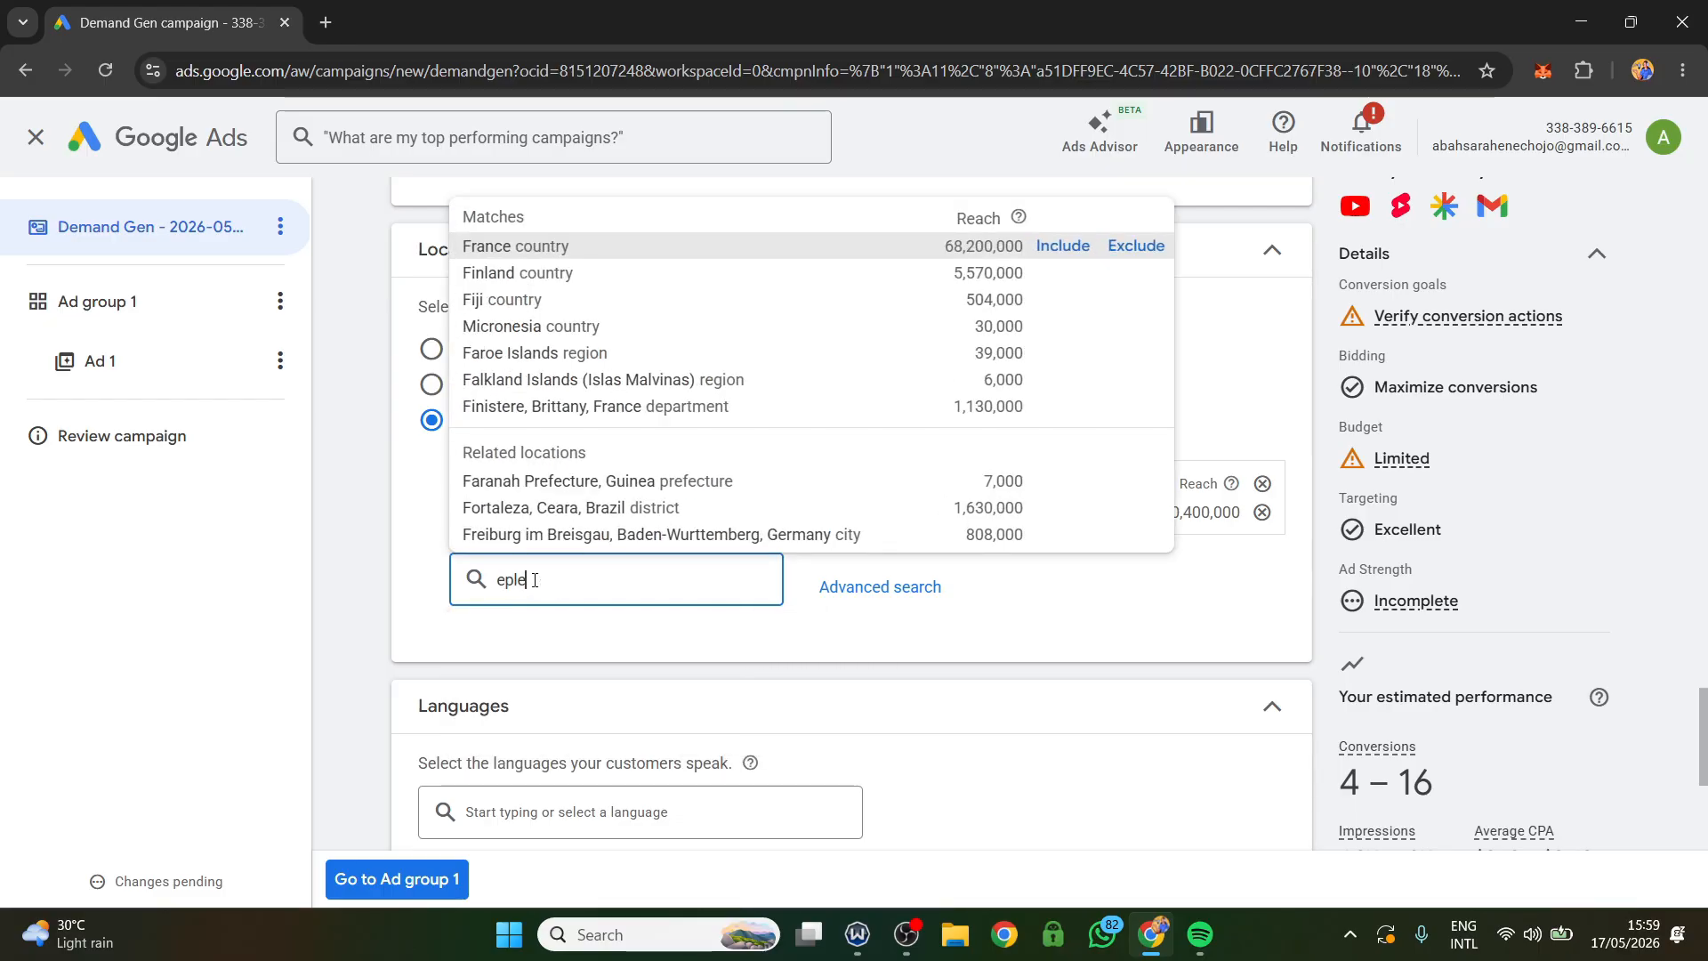
key(BackSpace)
key(BackSpace)
text(e lagos)
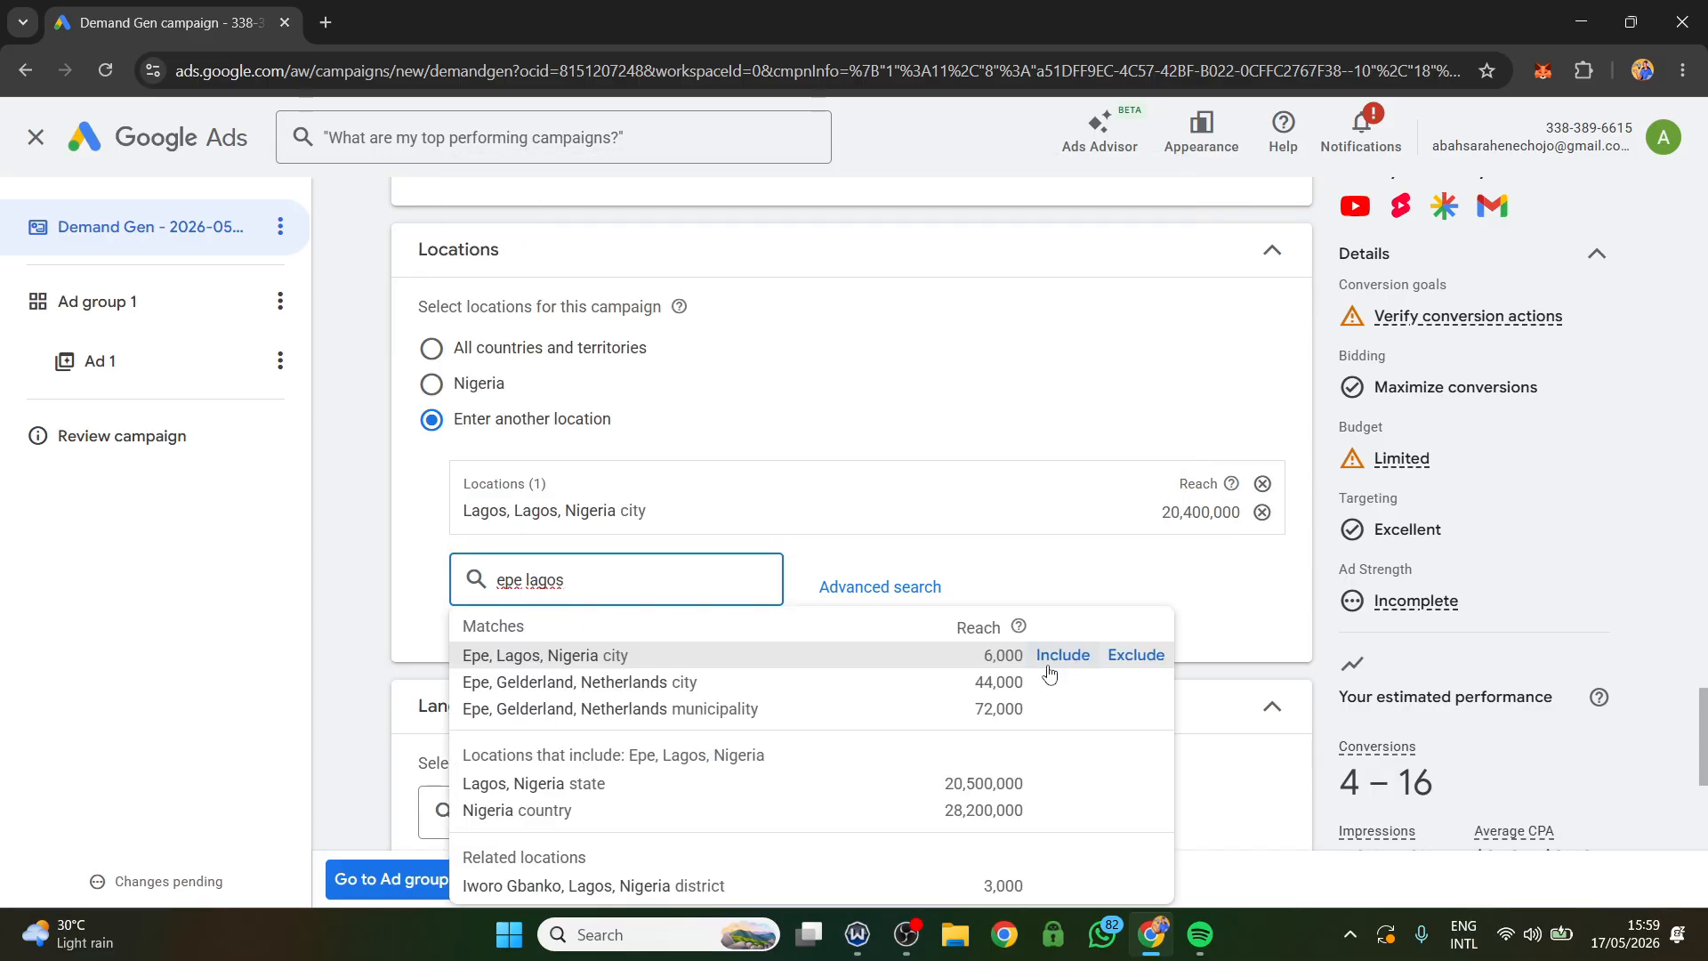
click(1139, 663)
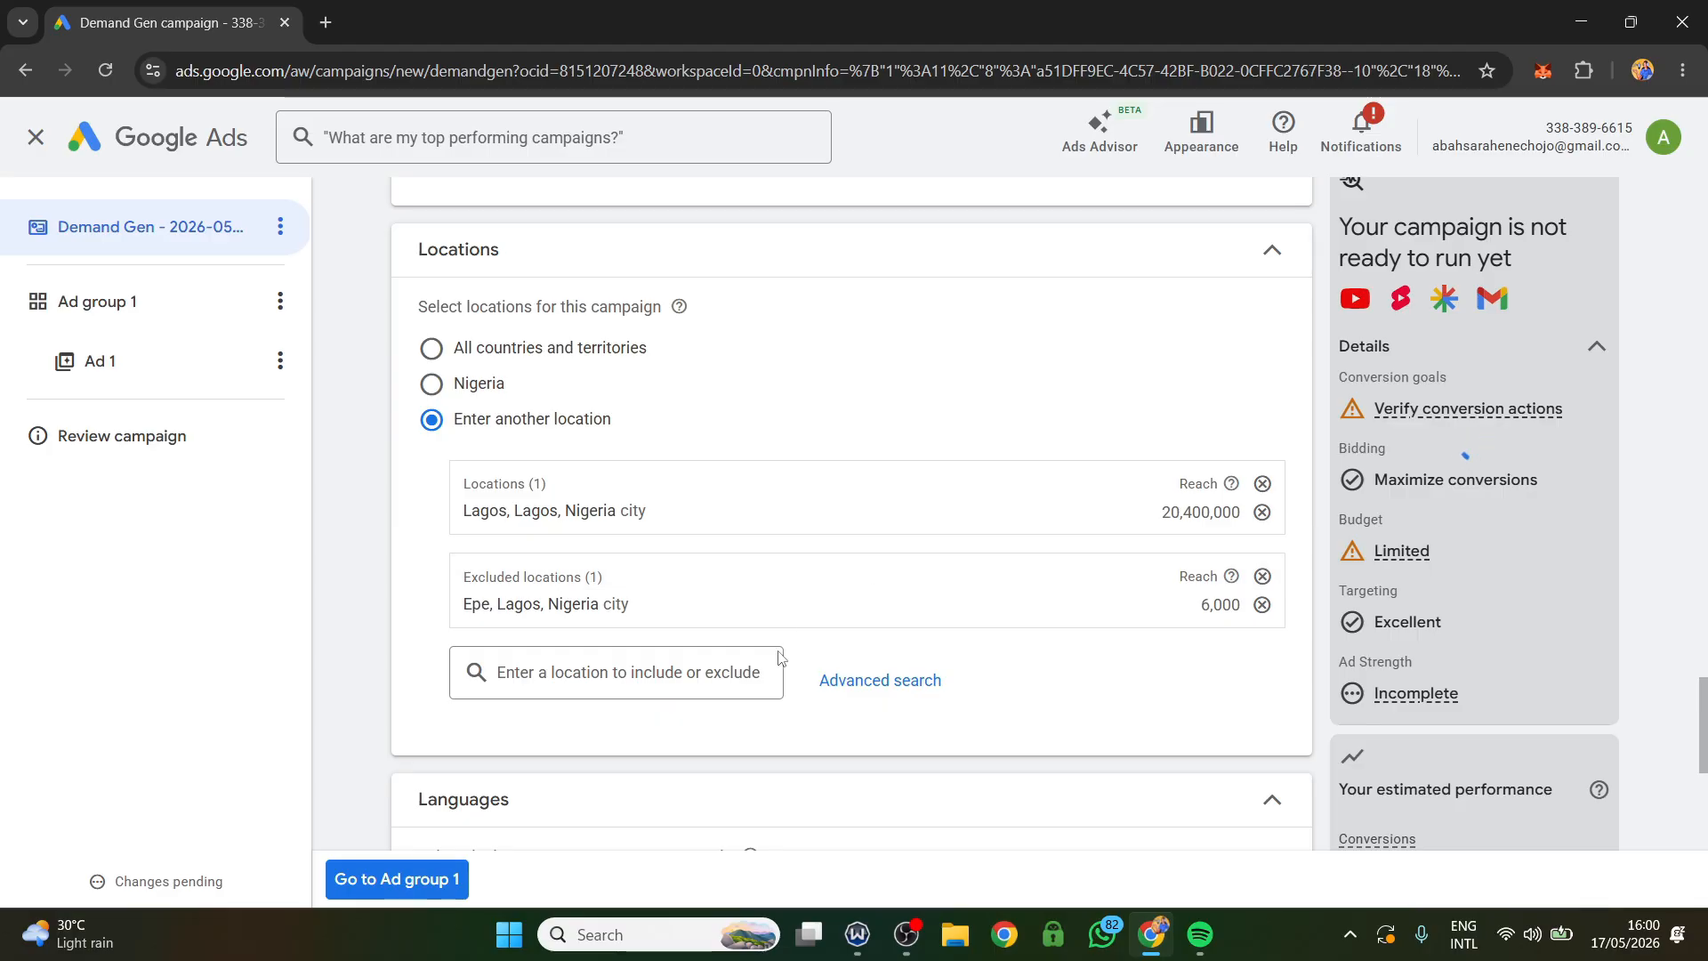
Search for "badagry" and exclude the city Badagry, Lagos, Nigeria from the campaign locations
click(587, 673)
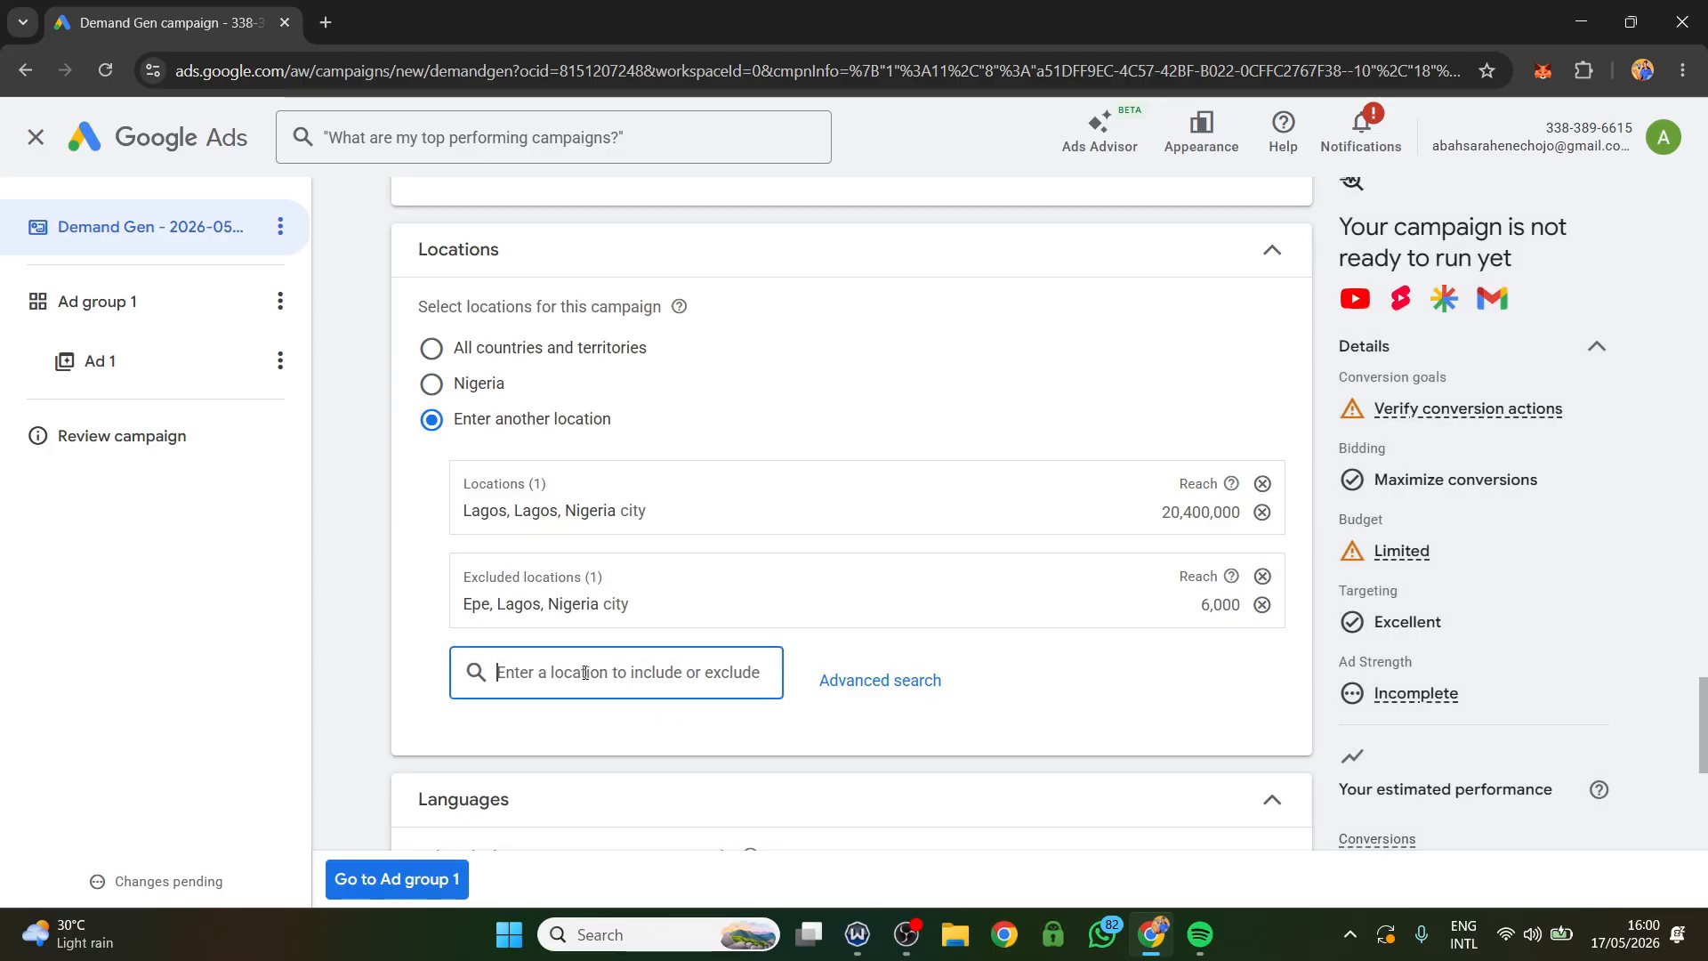
text(badagry)
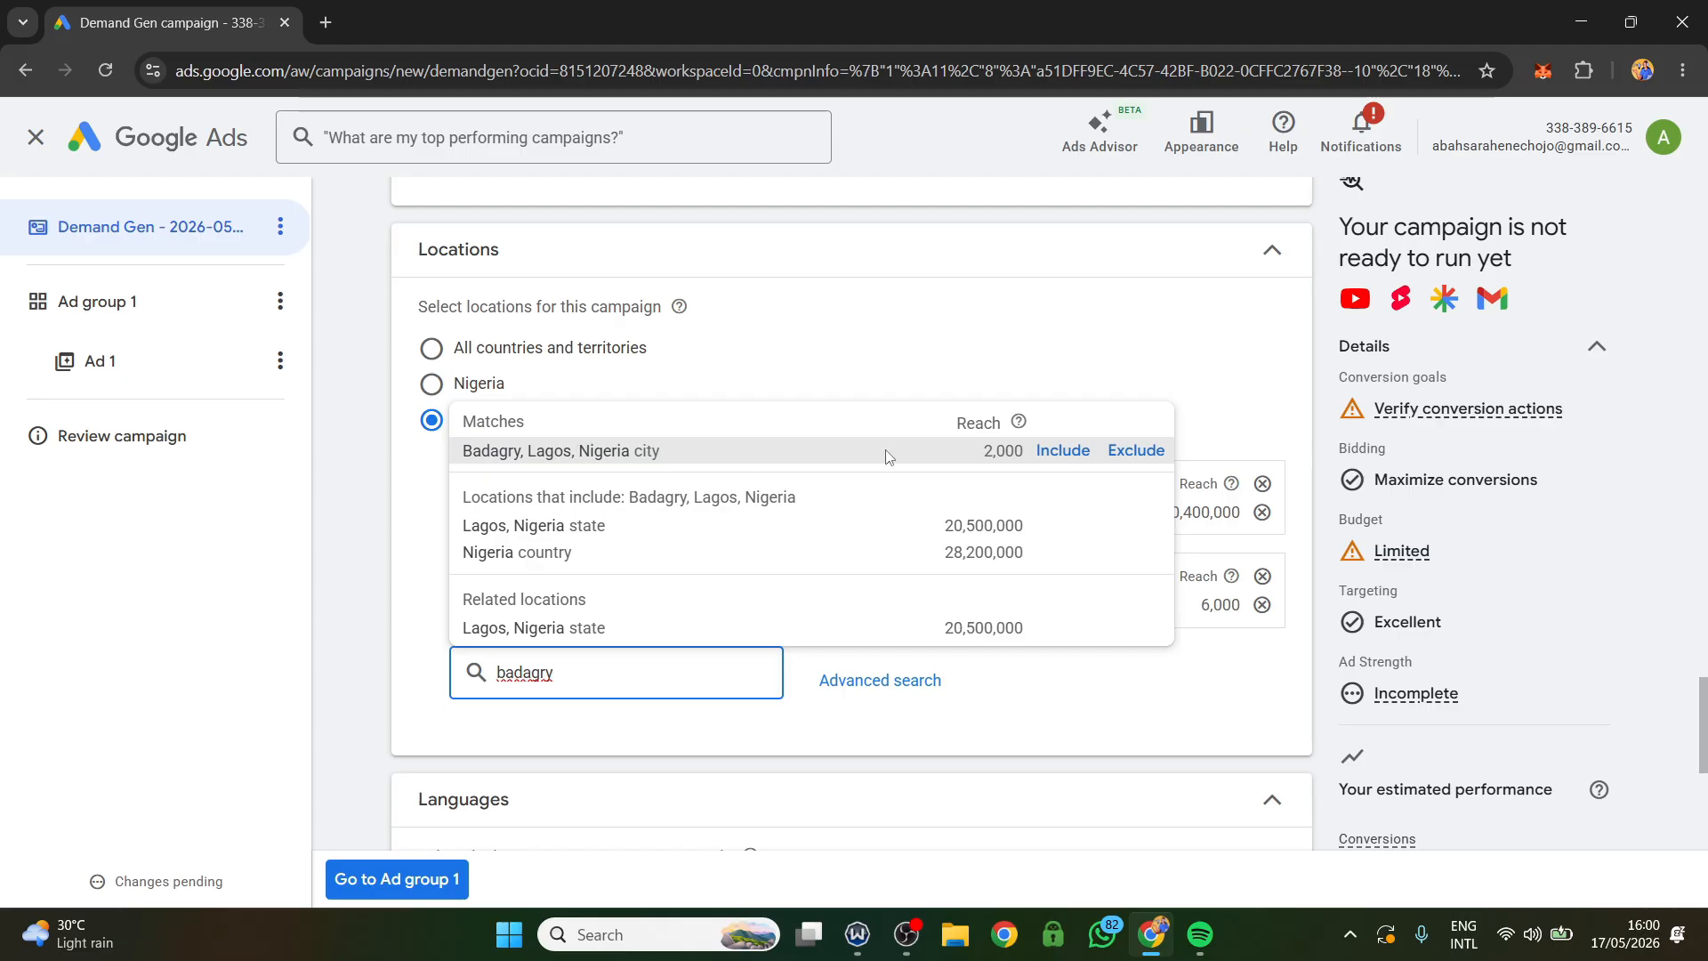
click(1114, 451)
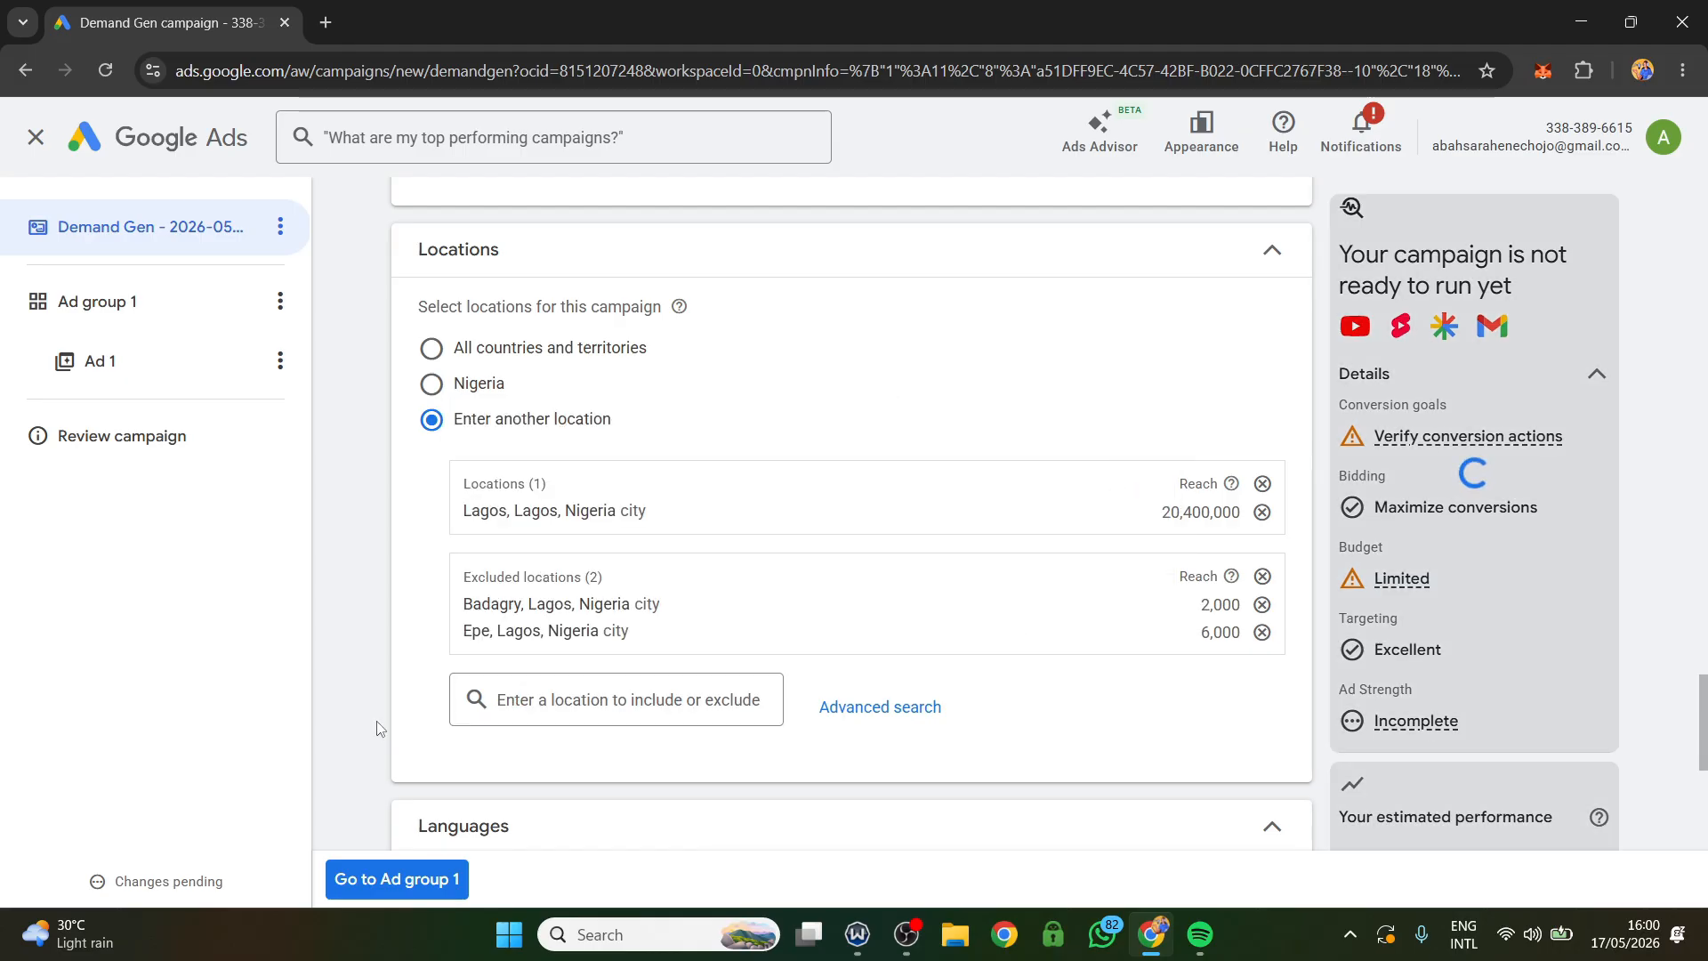
Search for "alimosho" and exclude the first listed Alimosho, Lagos, Nigeria district from the campaign locations
click(544, 697)
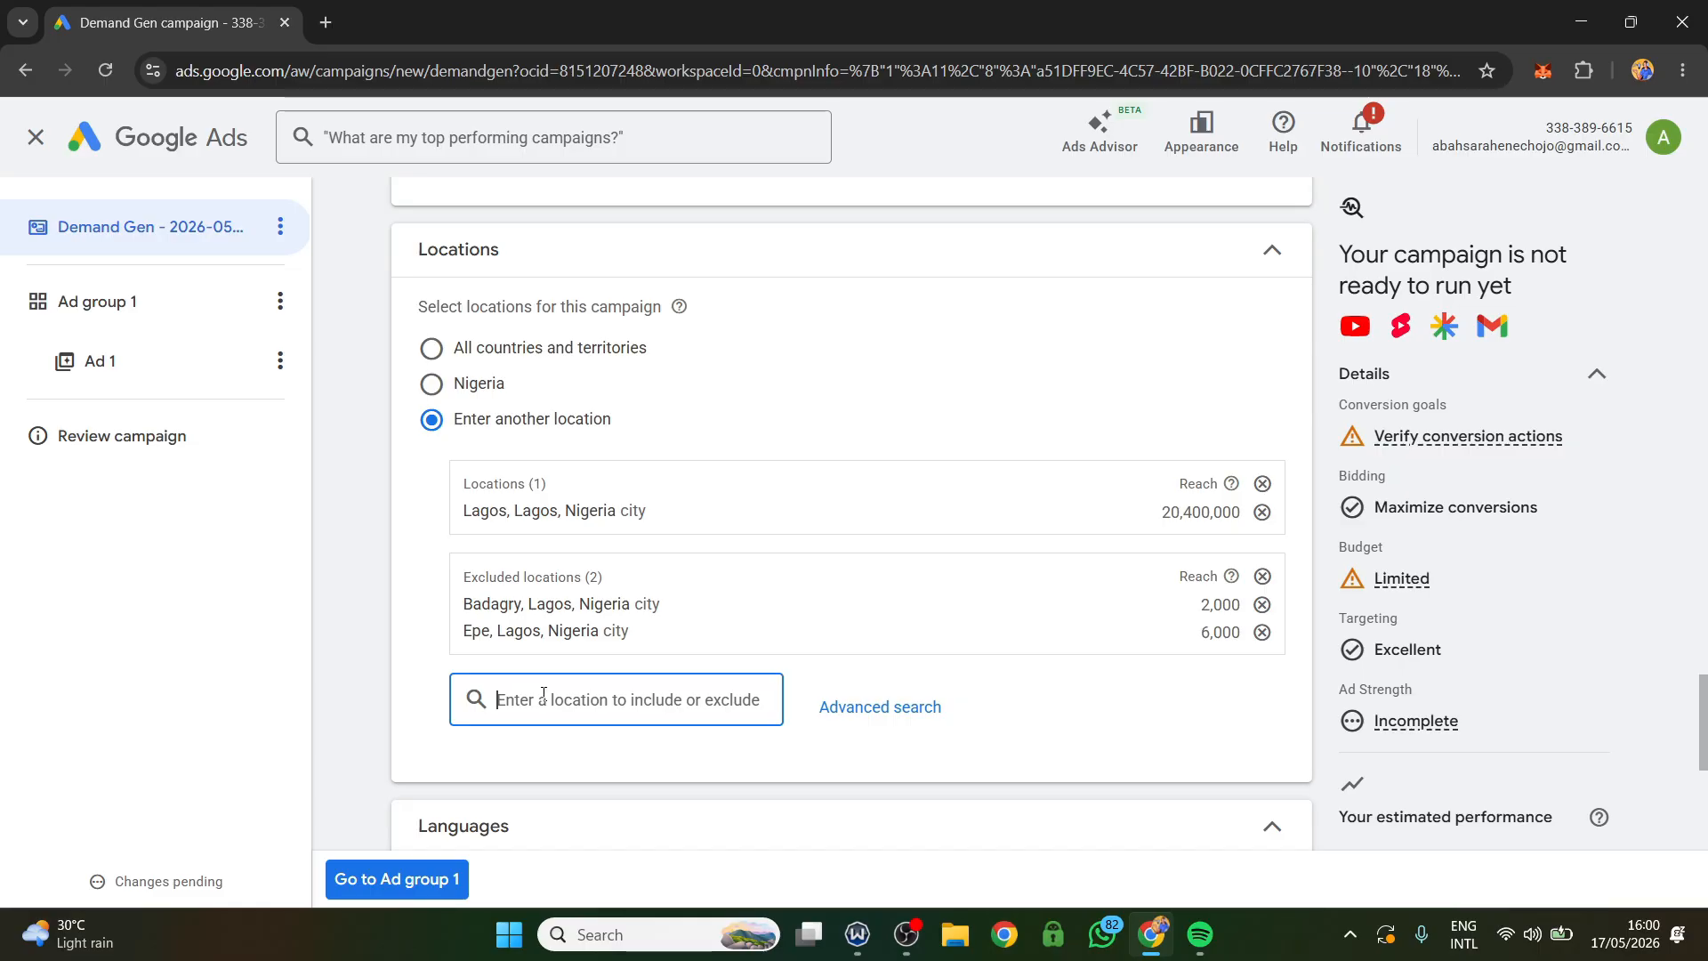
text(alimos)
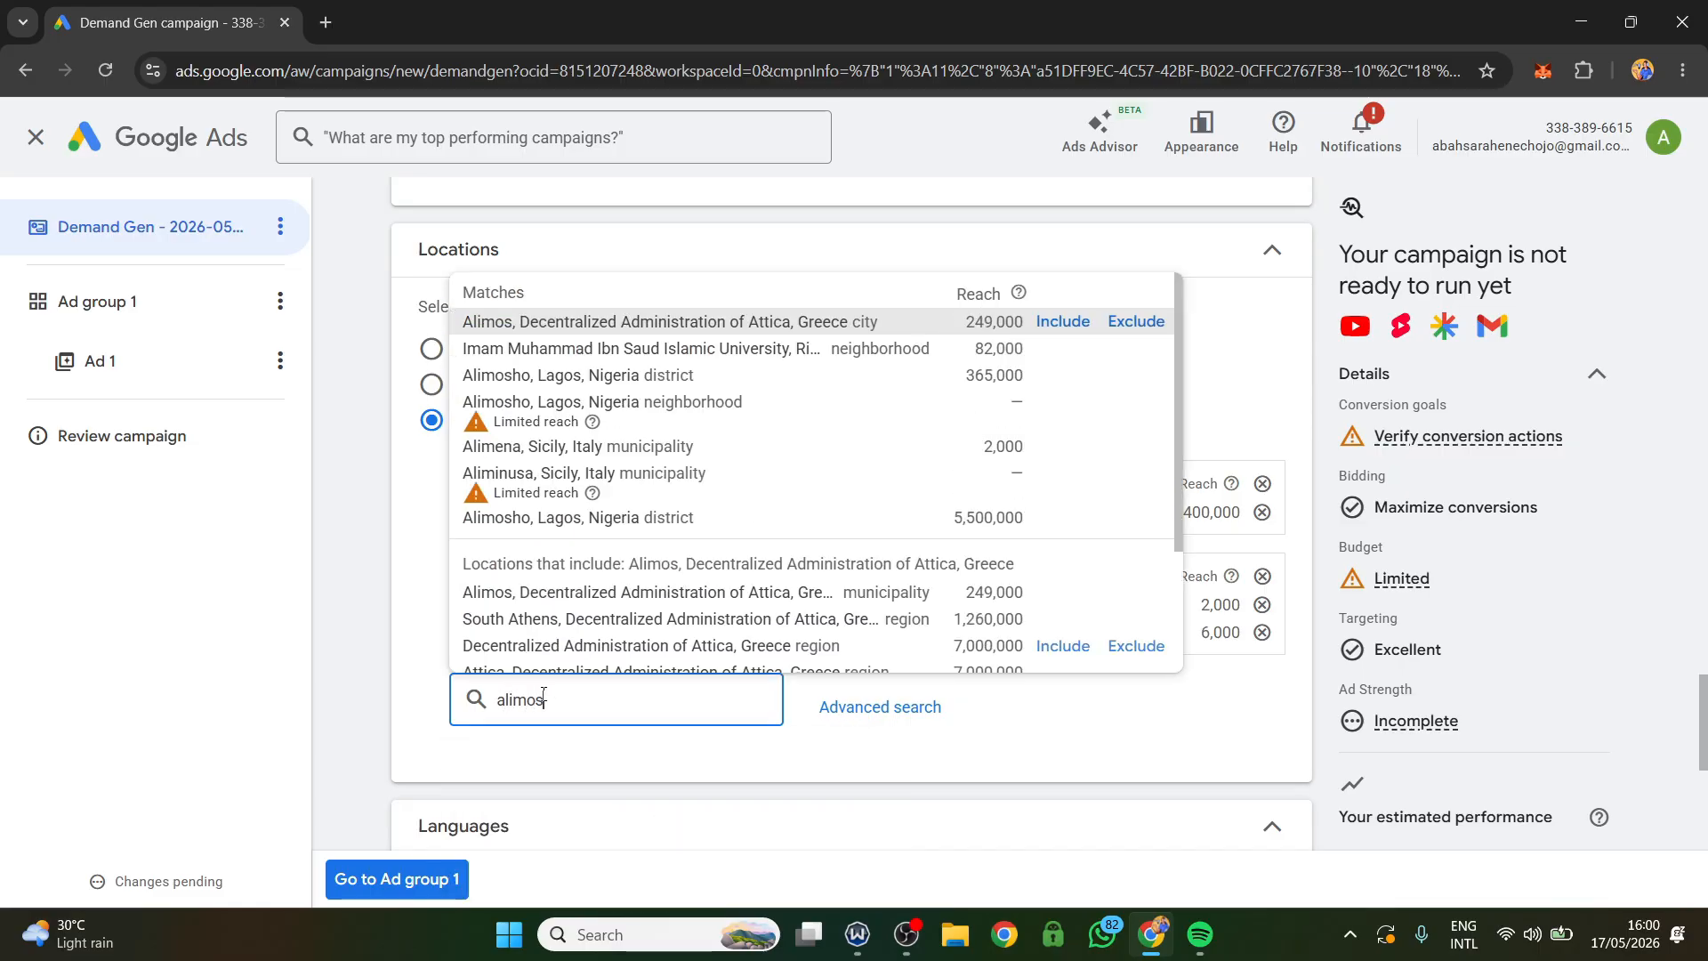
text(ho)
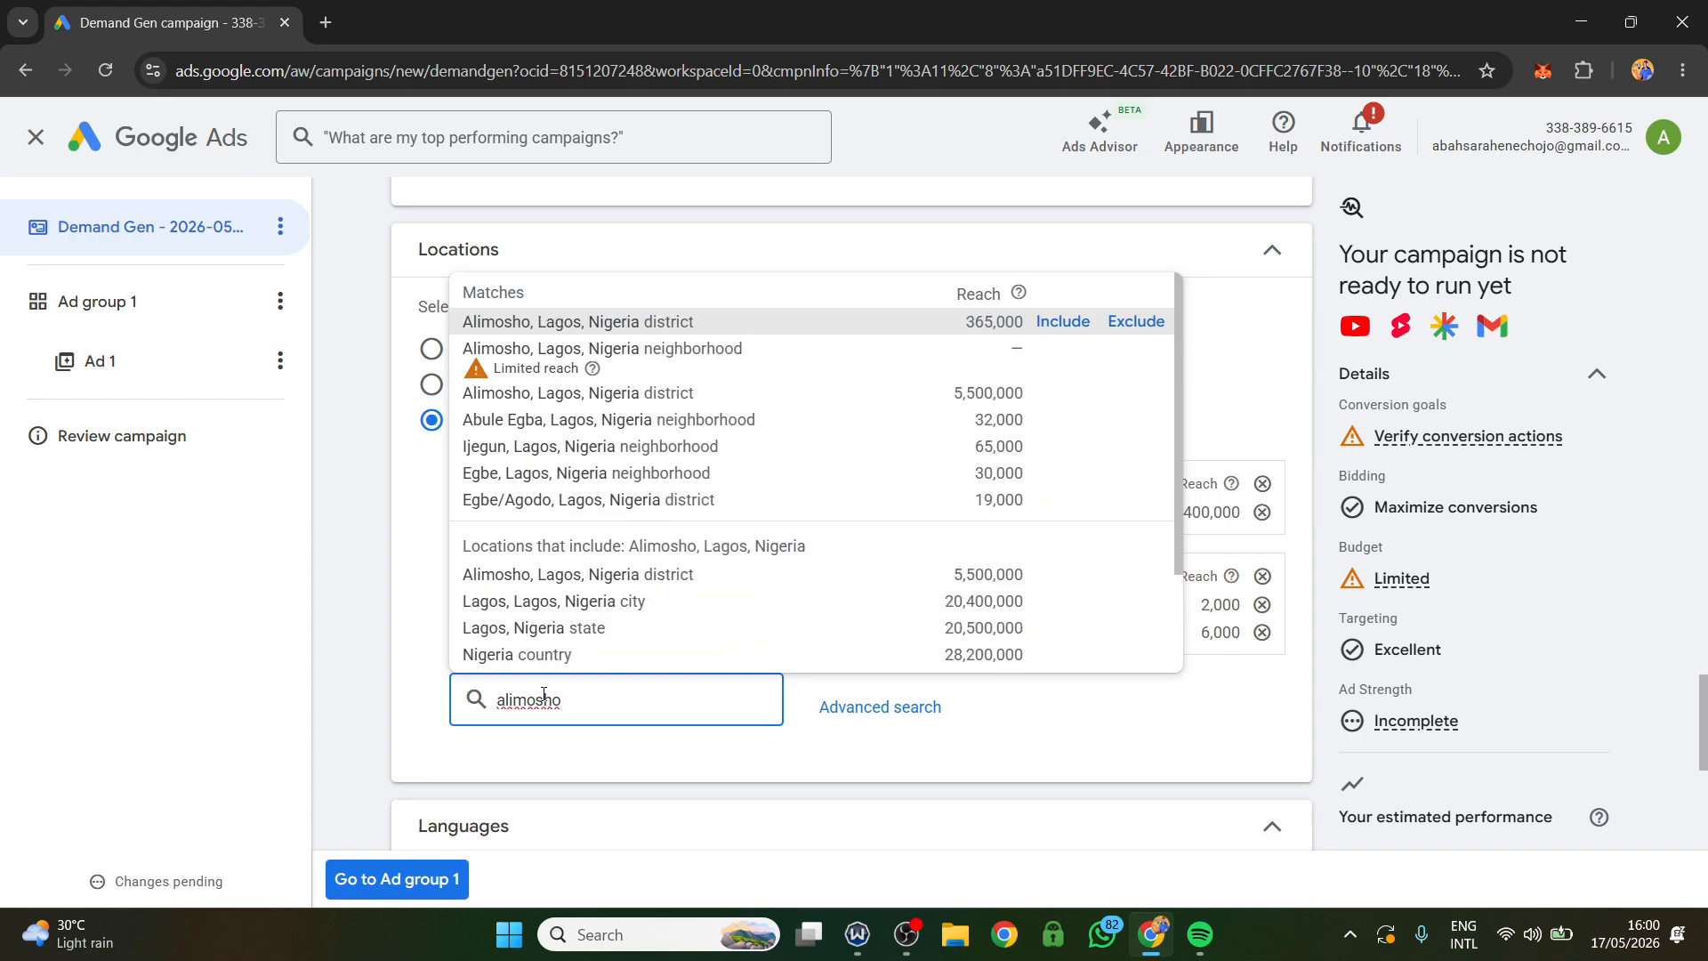
click(1126, 323)
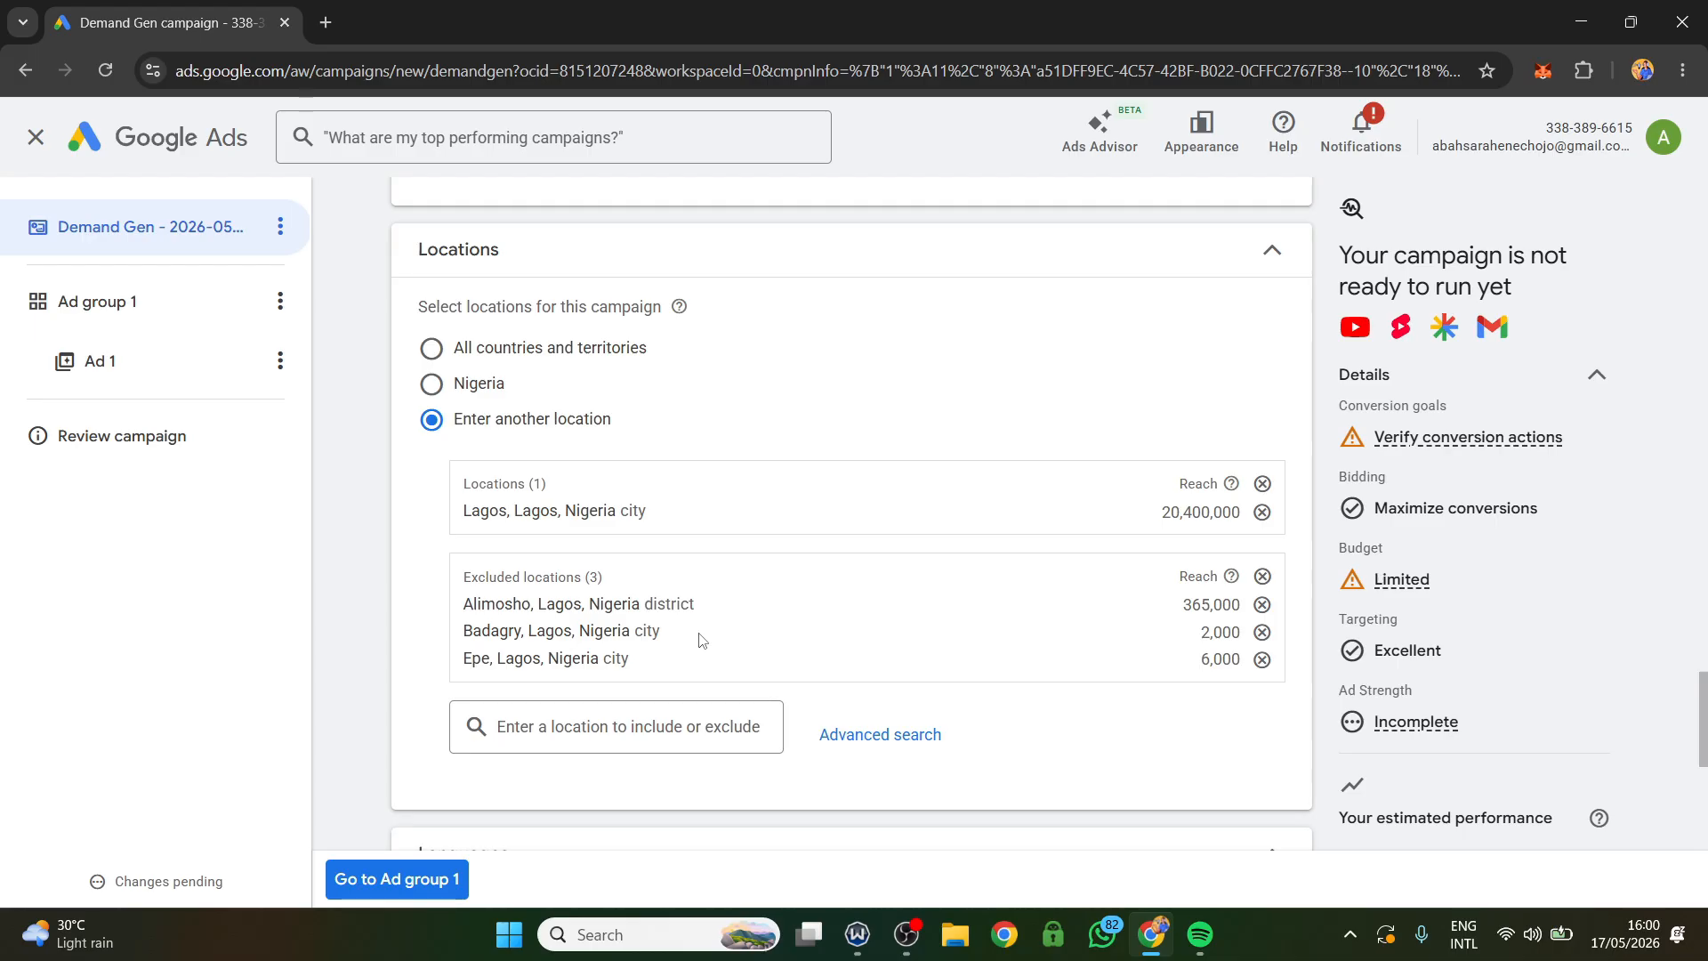
Search the campaign languages for "eng" and select English as the language customers speak
scroll(702, 639, down, 1)
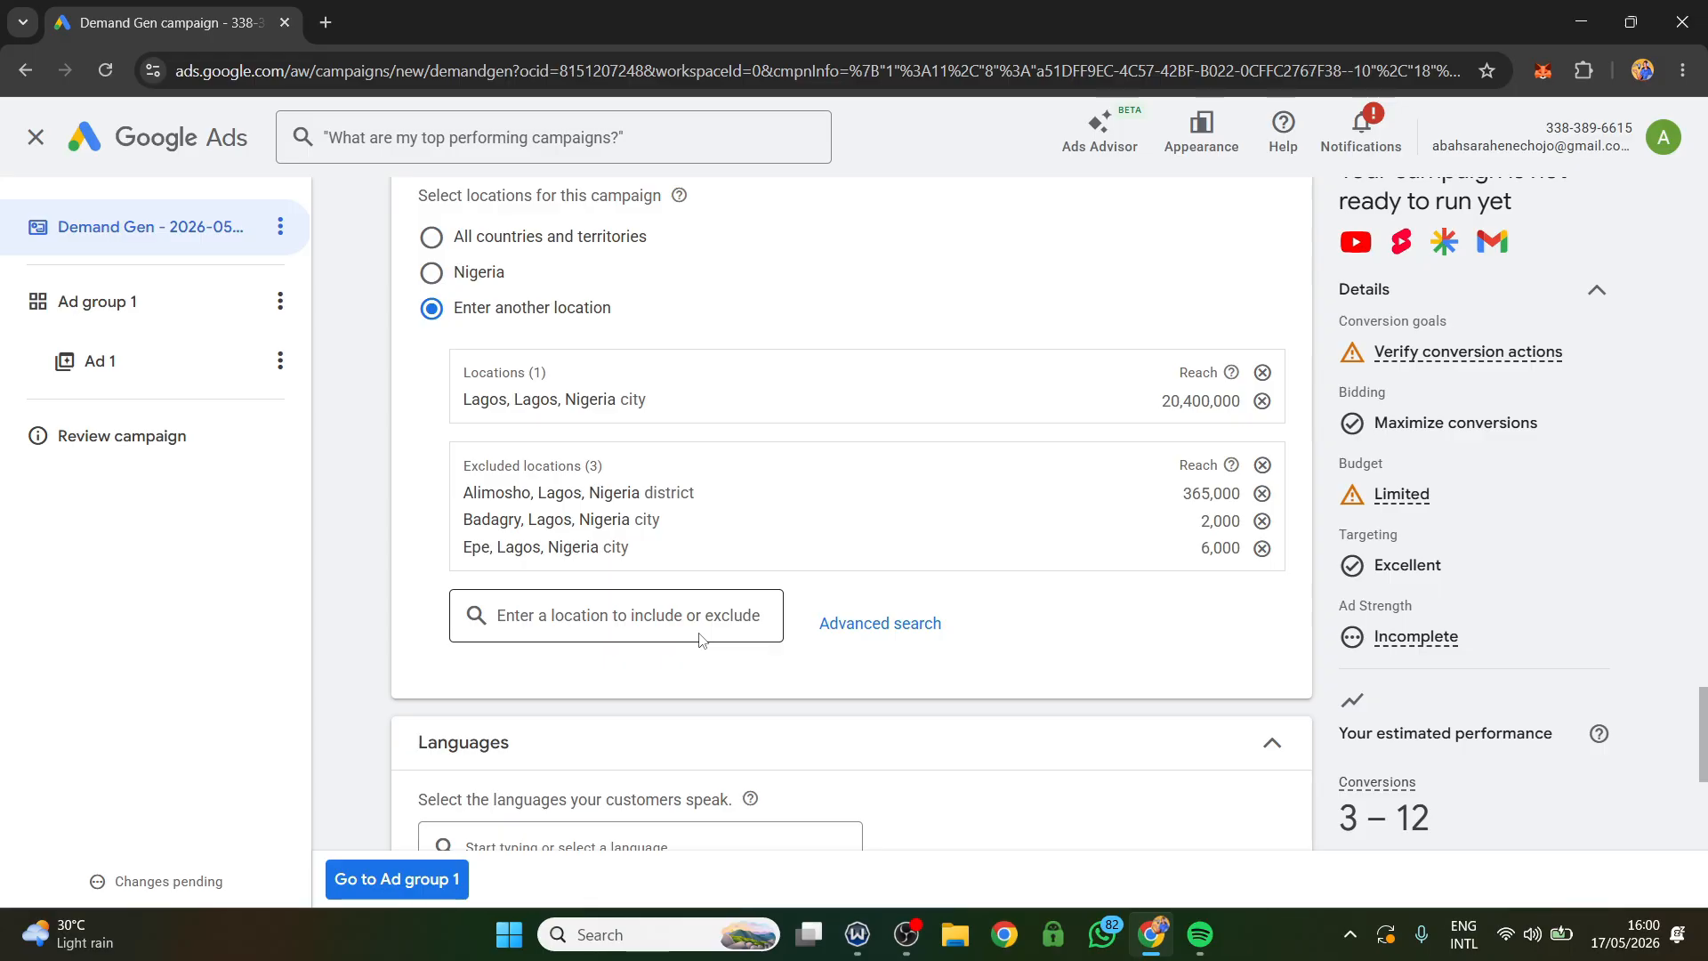
scroll(702, 640, down, 4)
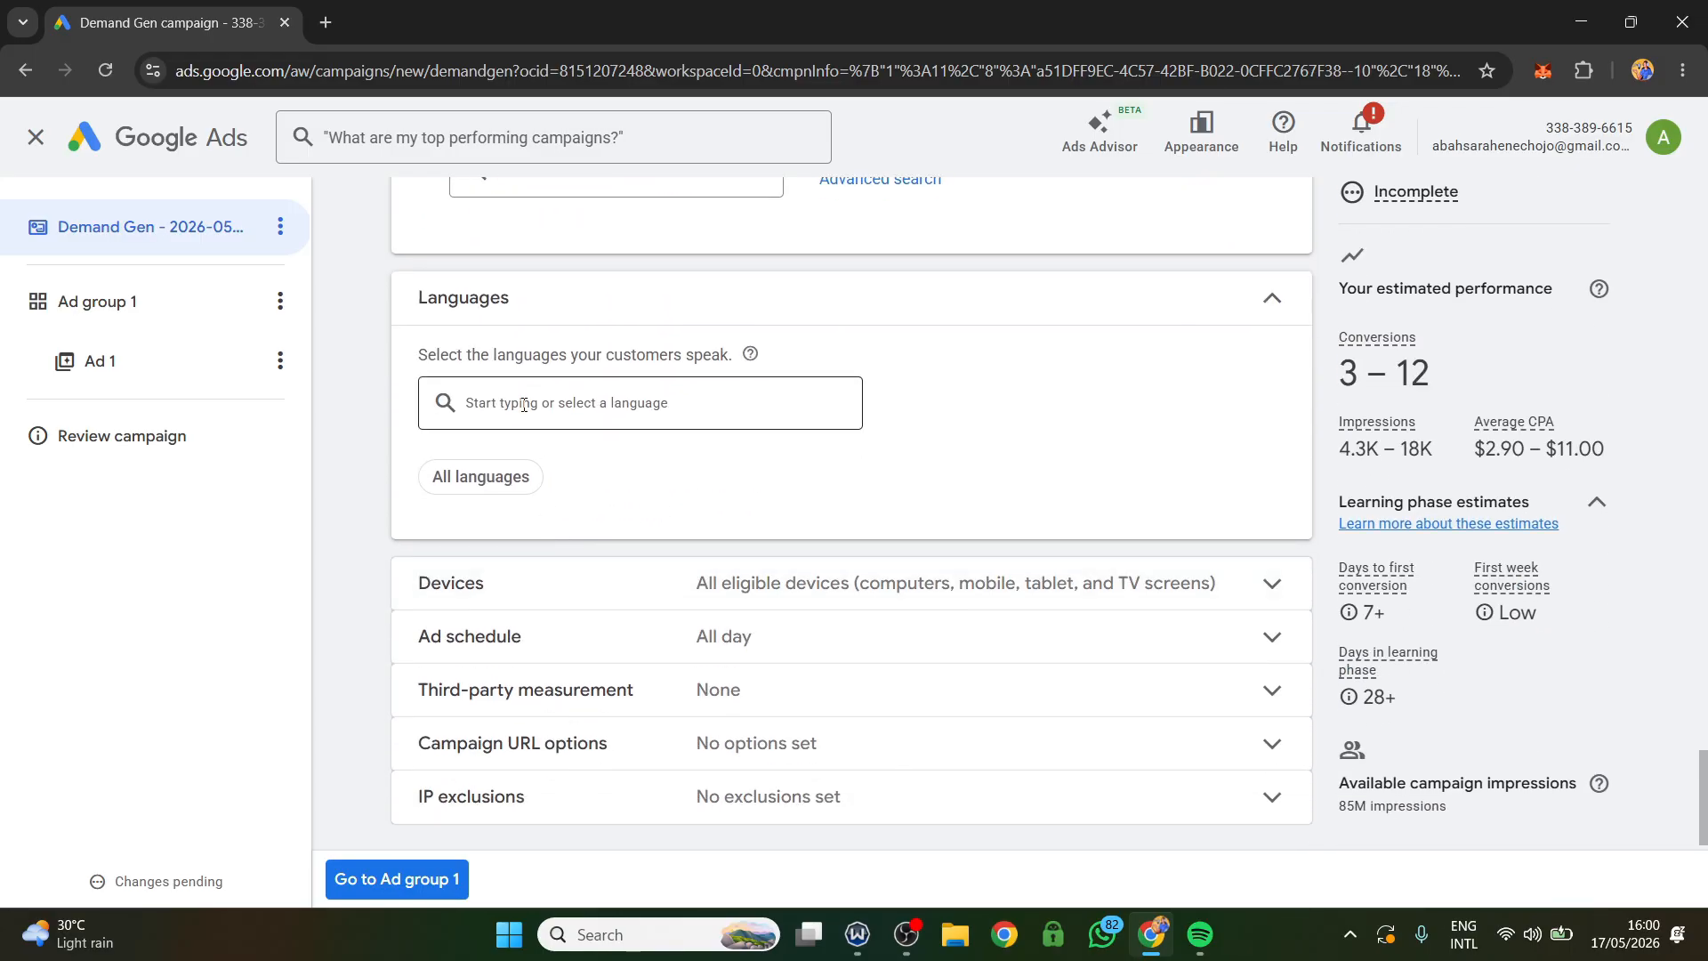
click(523, 405)
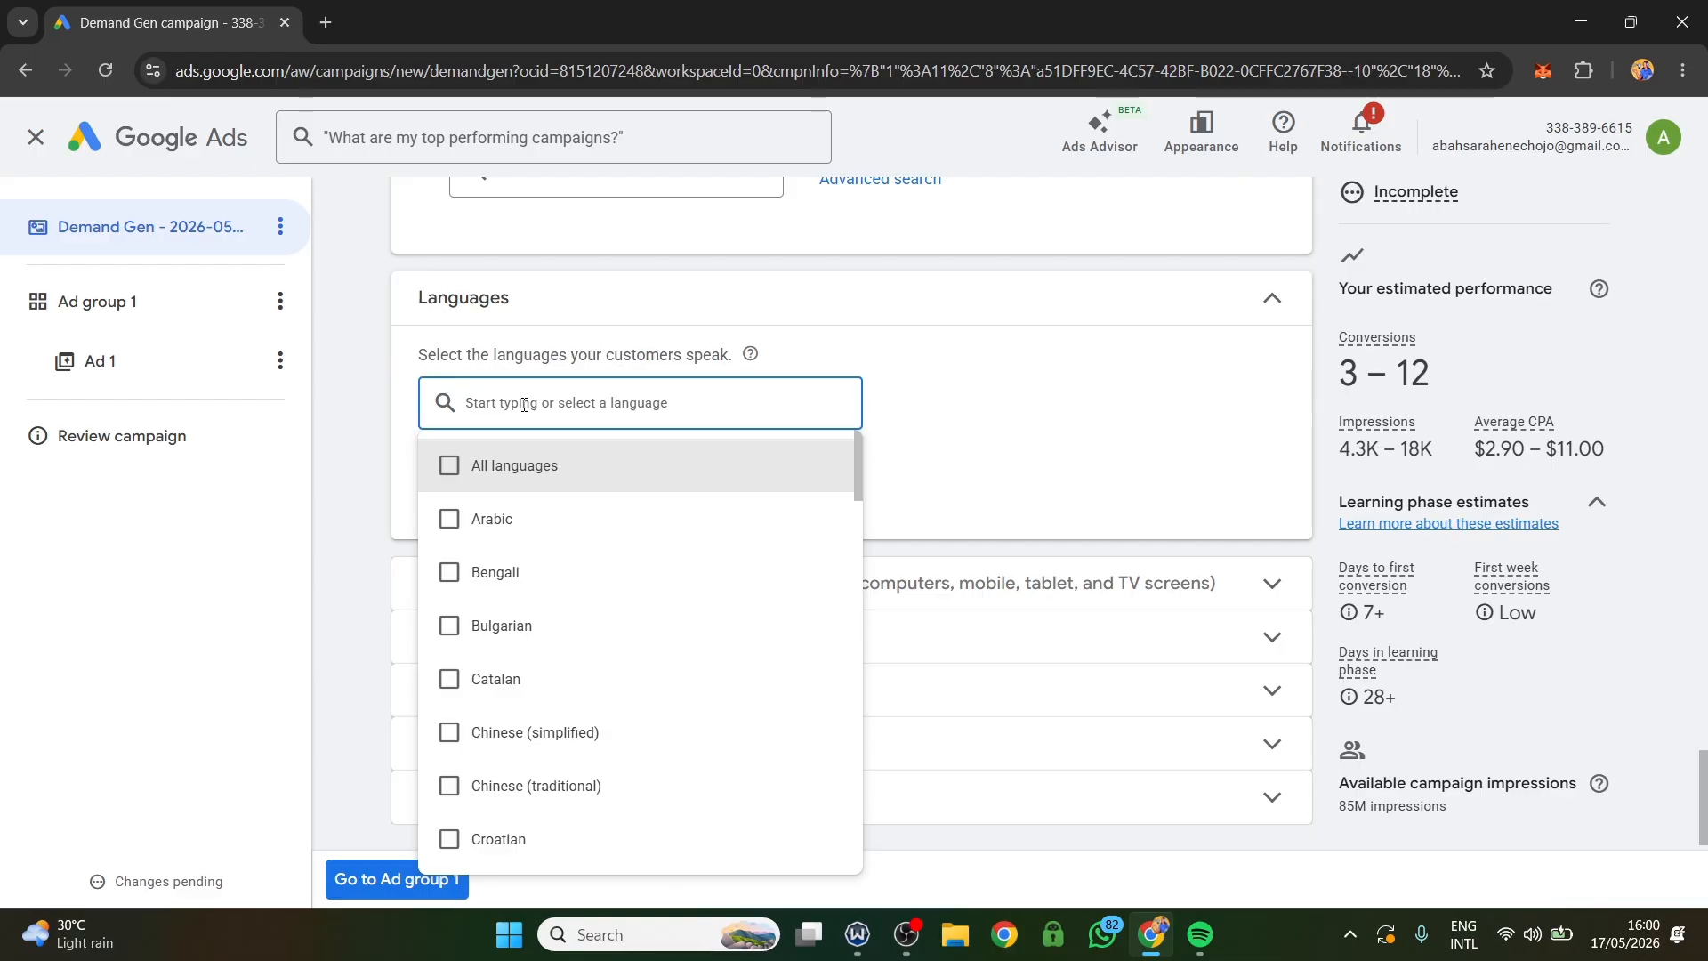
text(eng)
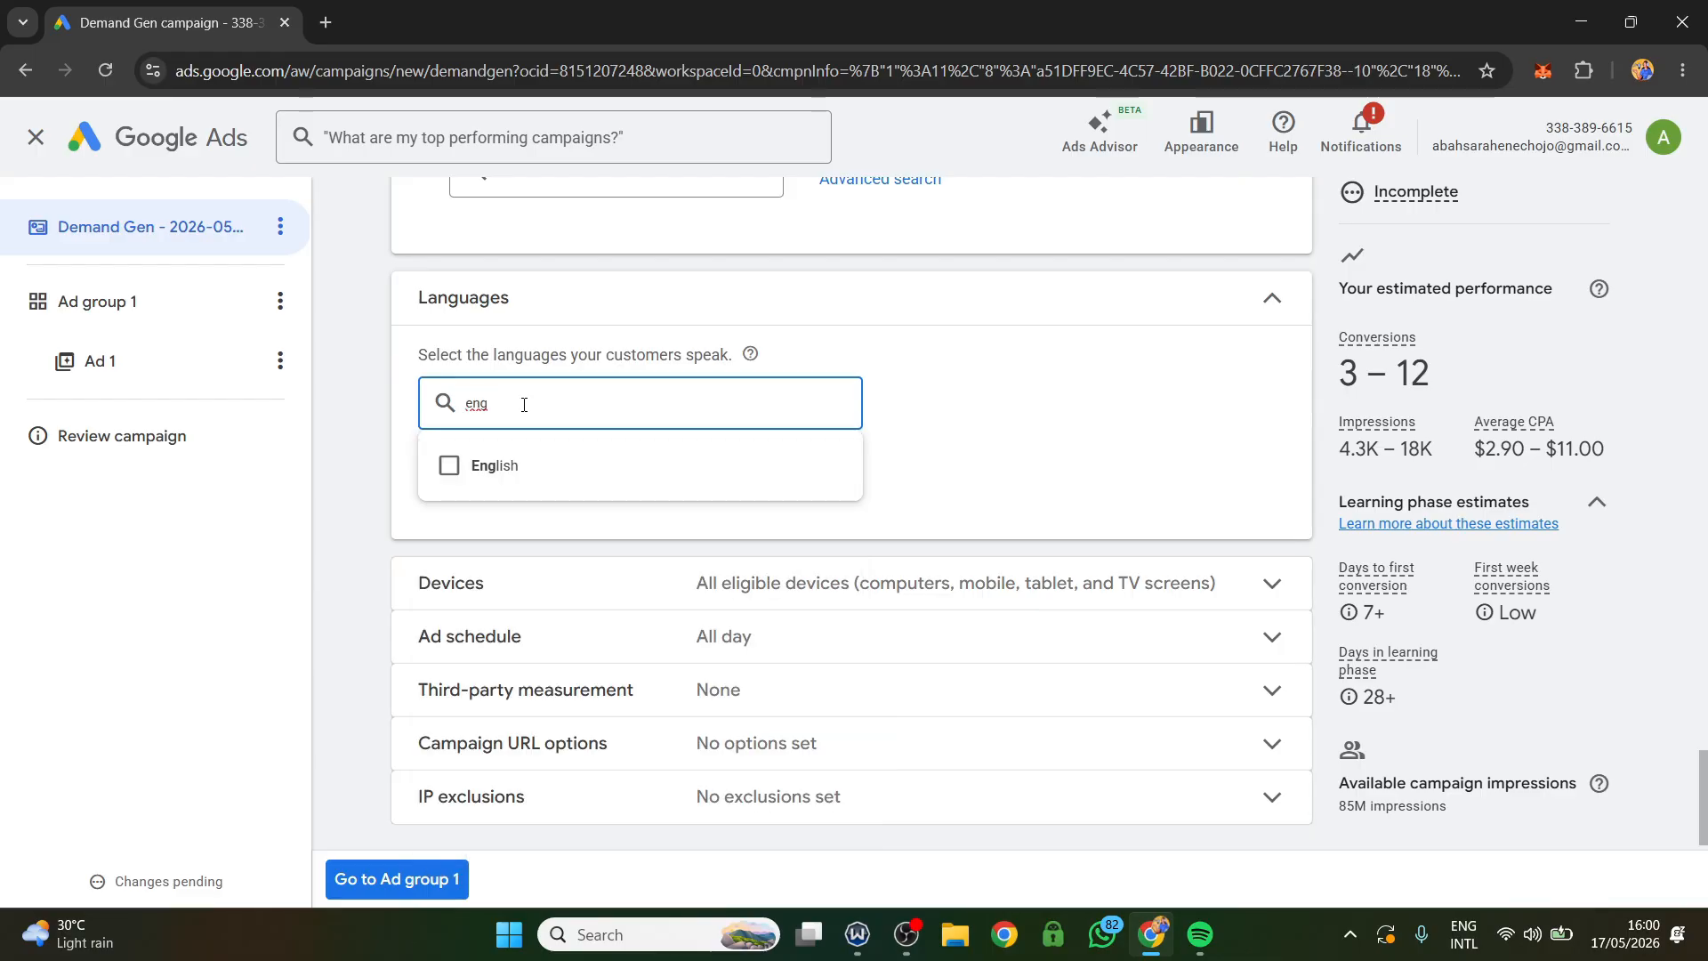
click(456, 476)
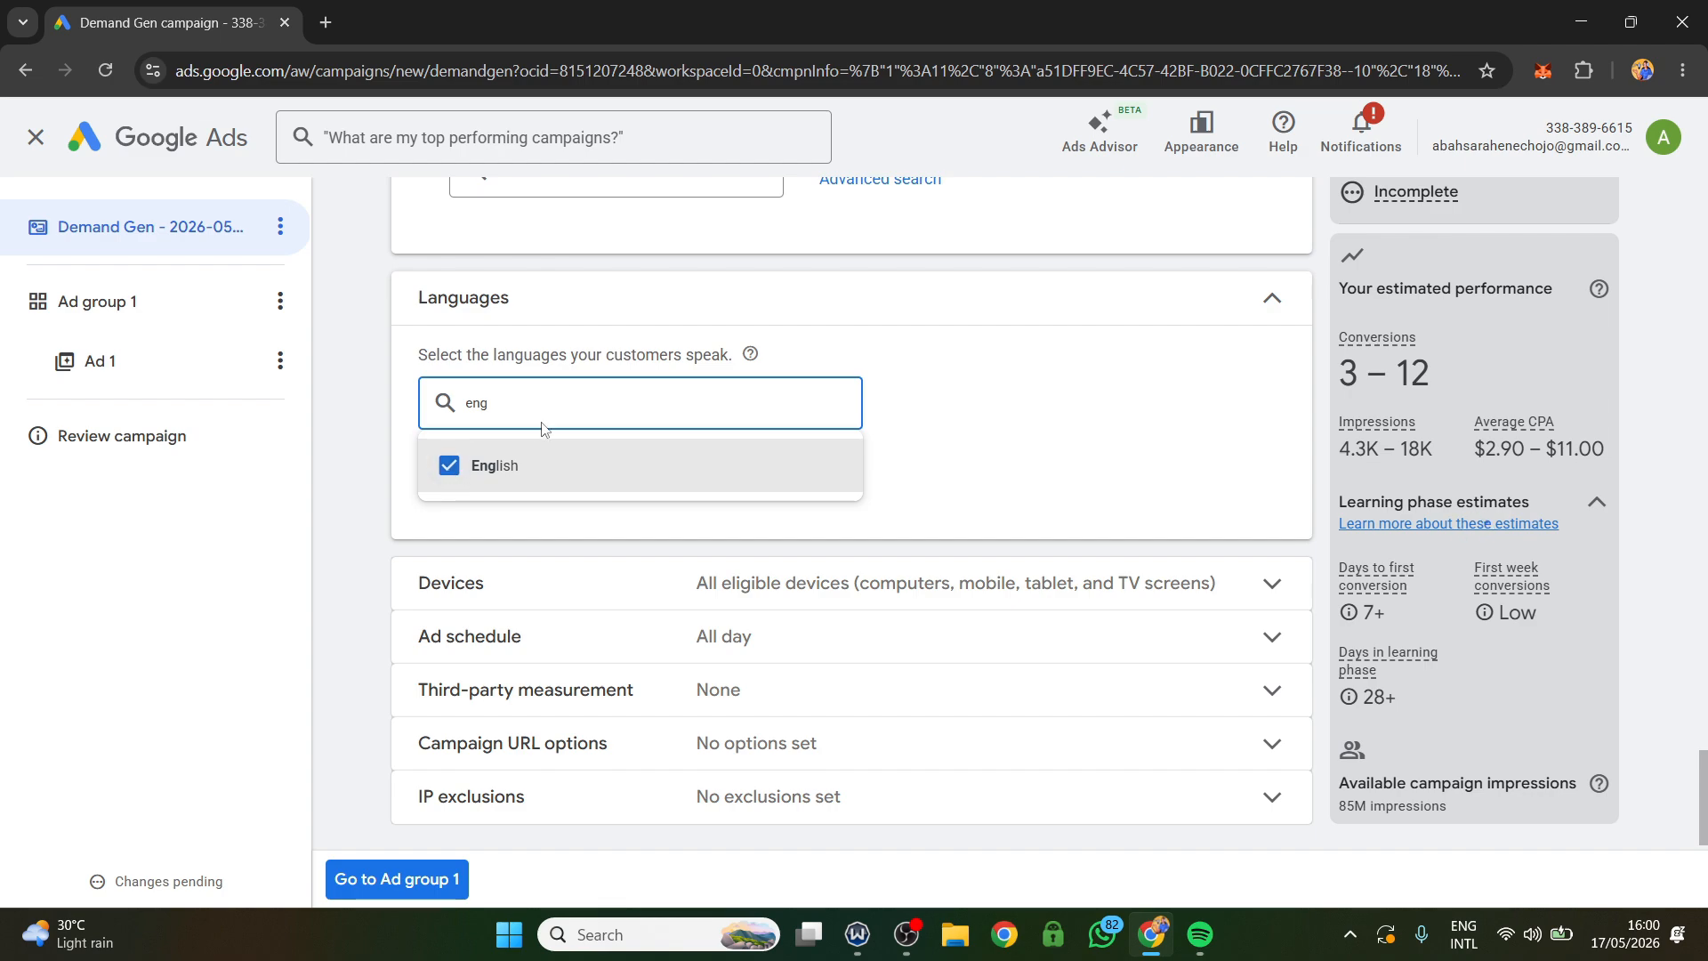
Try to find Yoruba among the campaign languages, clear the search and close the language list
double_click(469, 402)
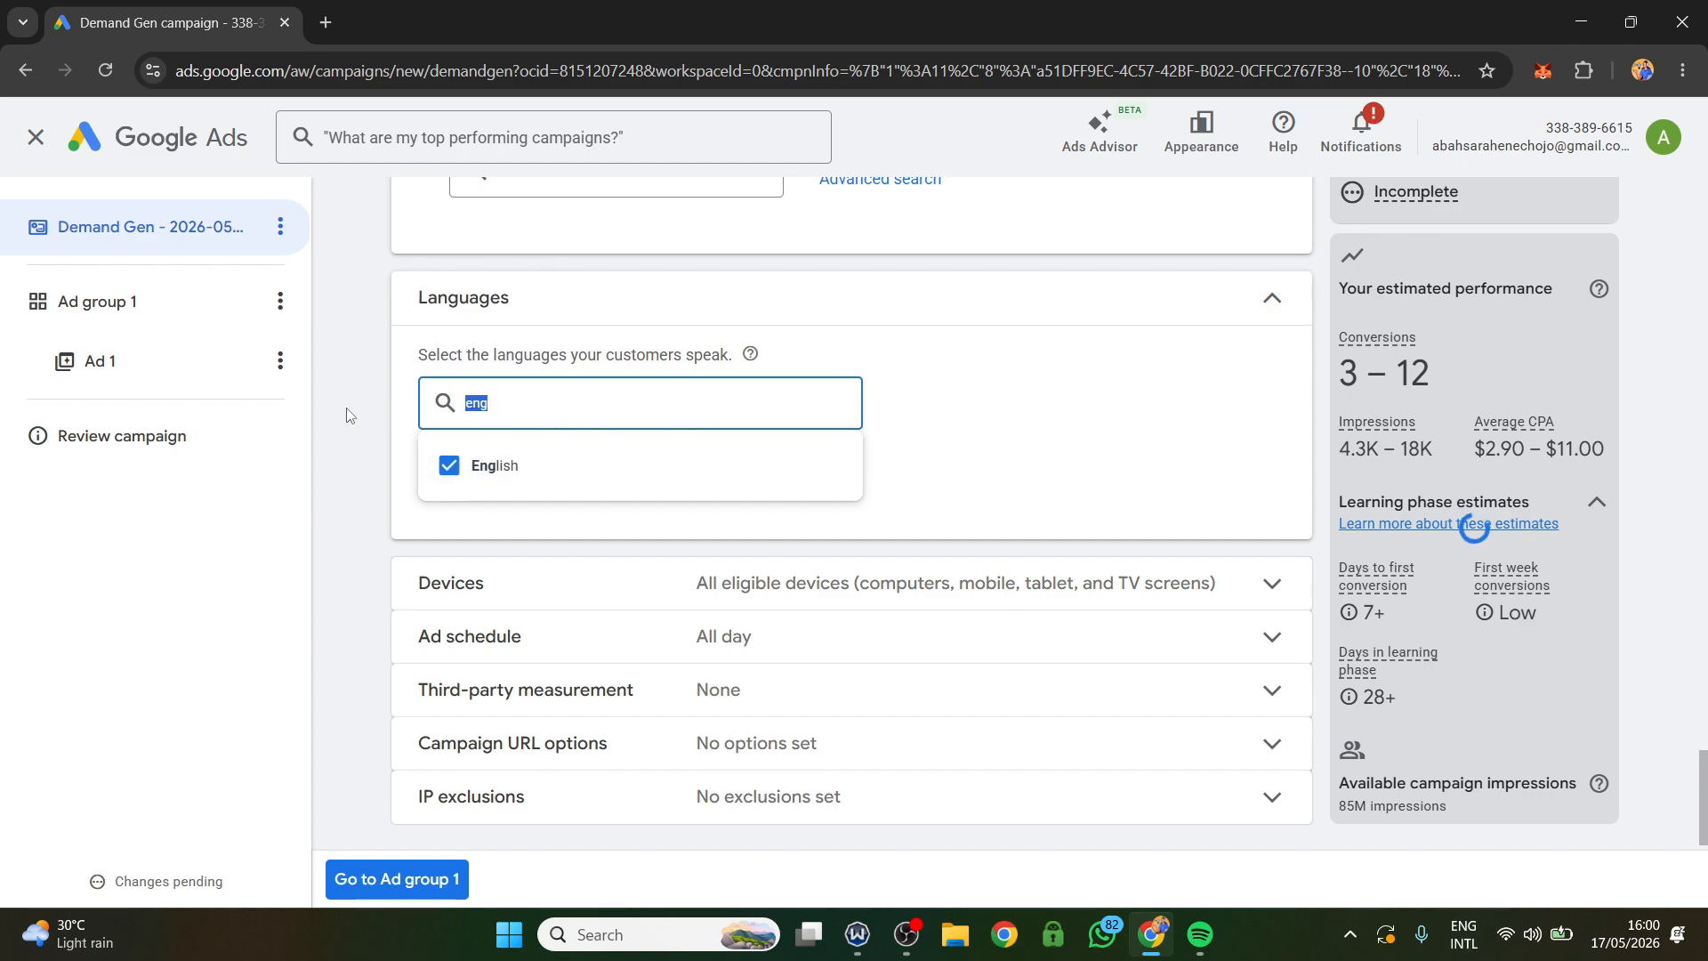
text(y)
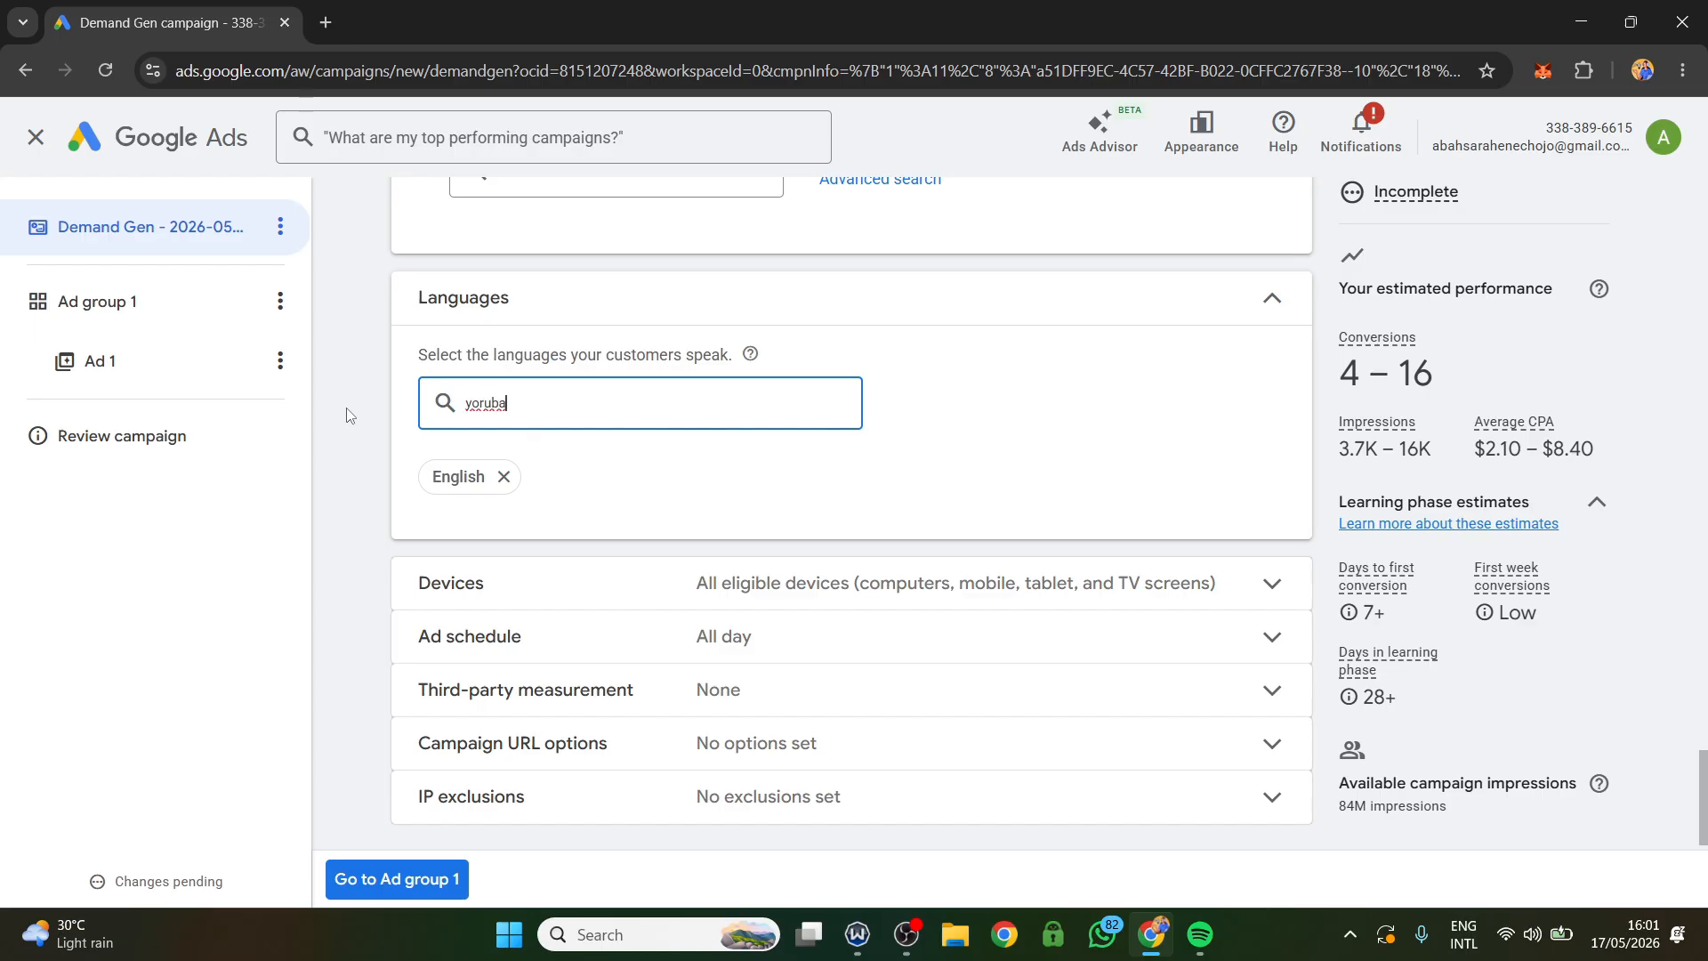
key(BackSpace)
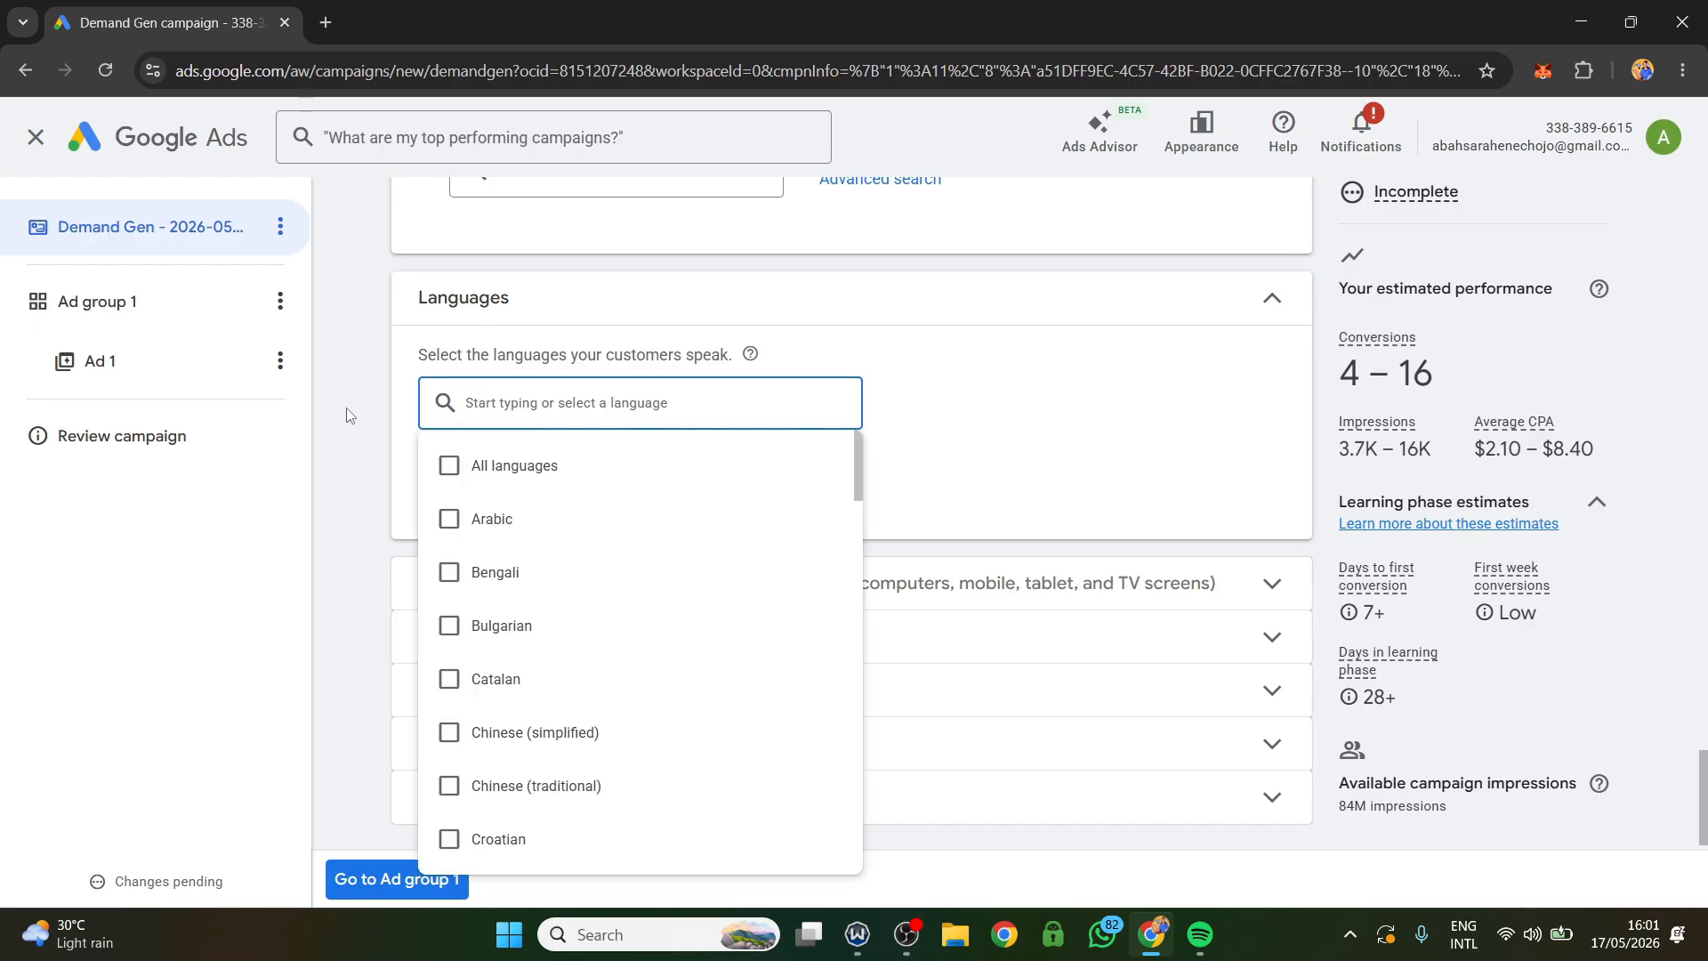
click(953, 442)
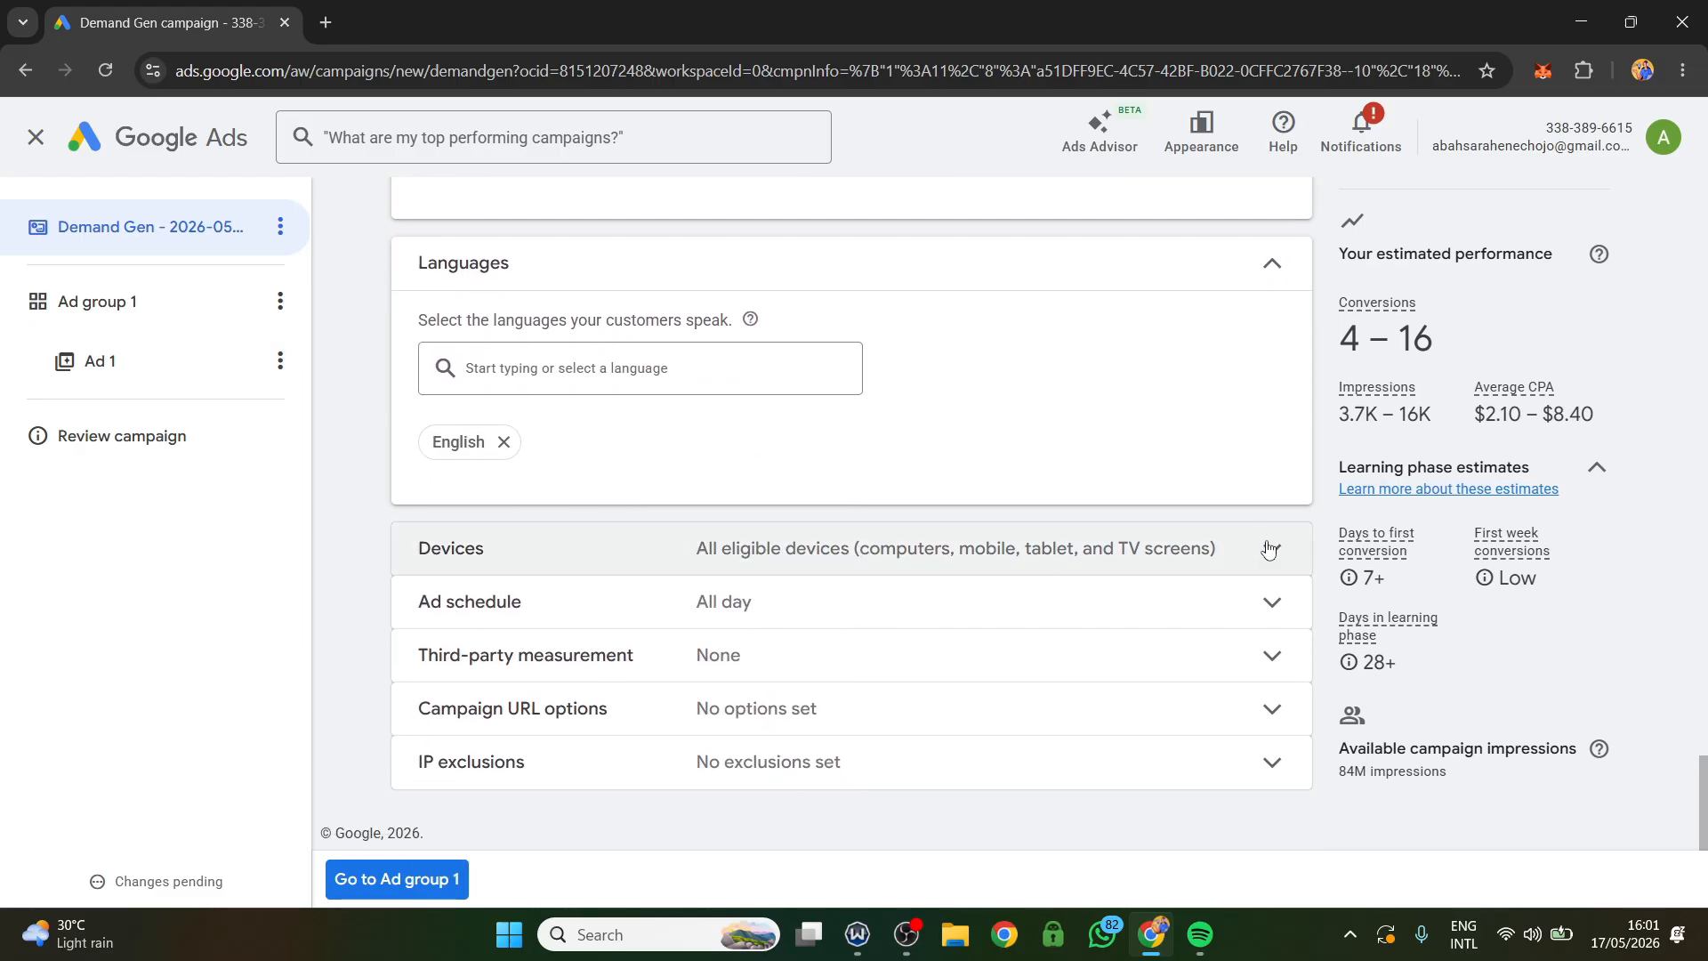
Set specific device targeting to mobile phones only, excluding TV screens, tablets and computers
click(1273, 549)
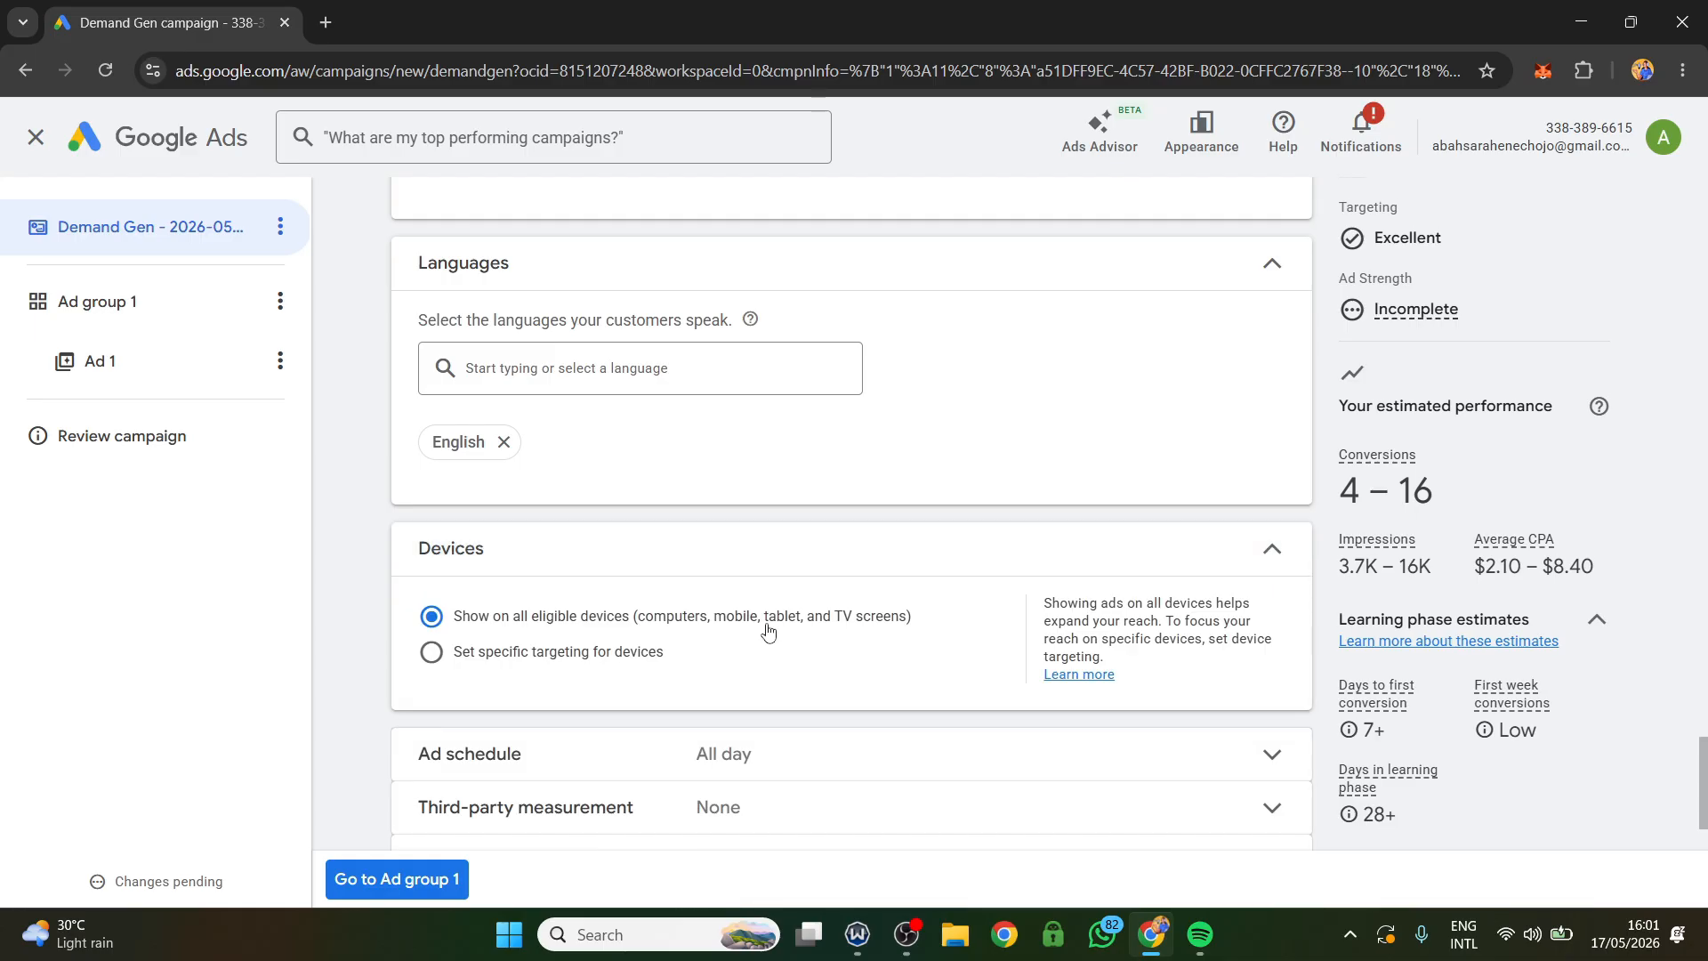
scroll(584, 633, down, 1)
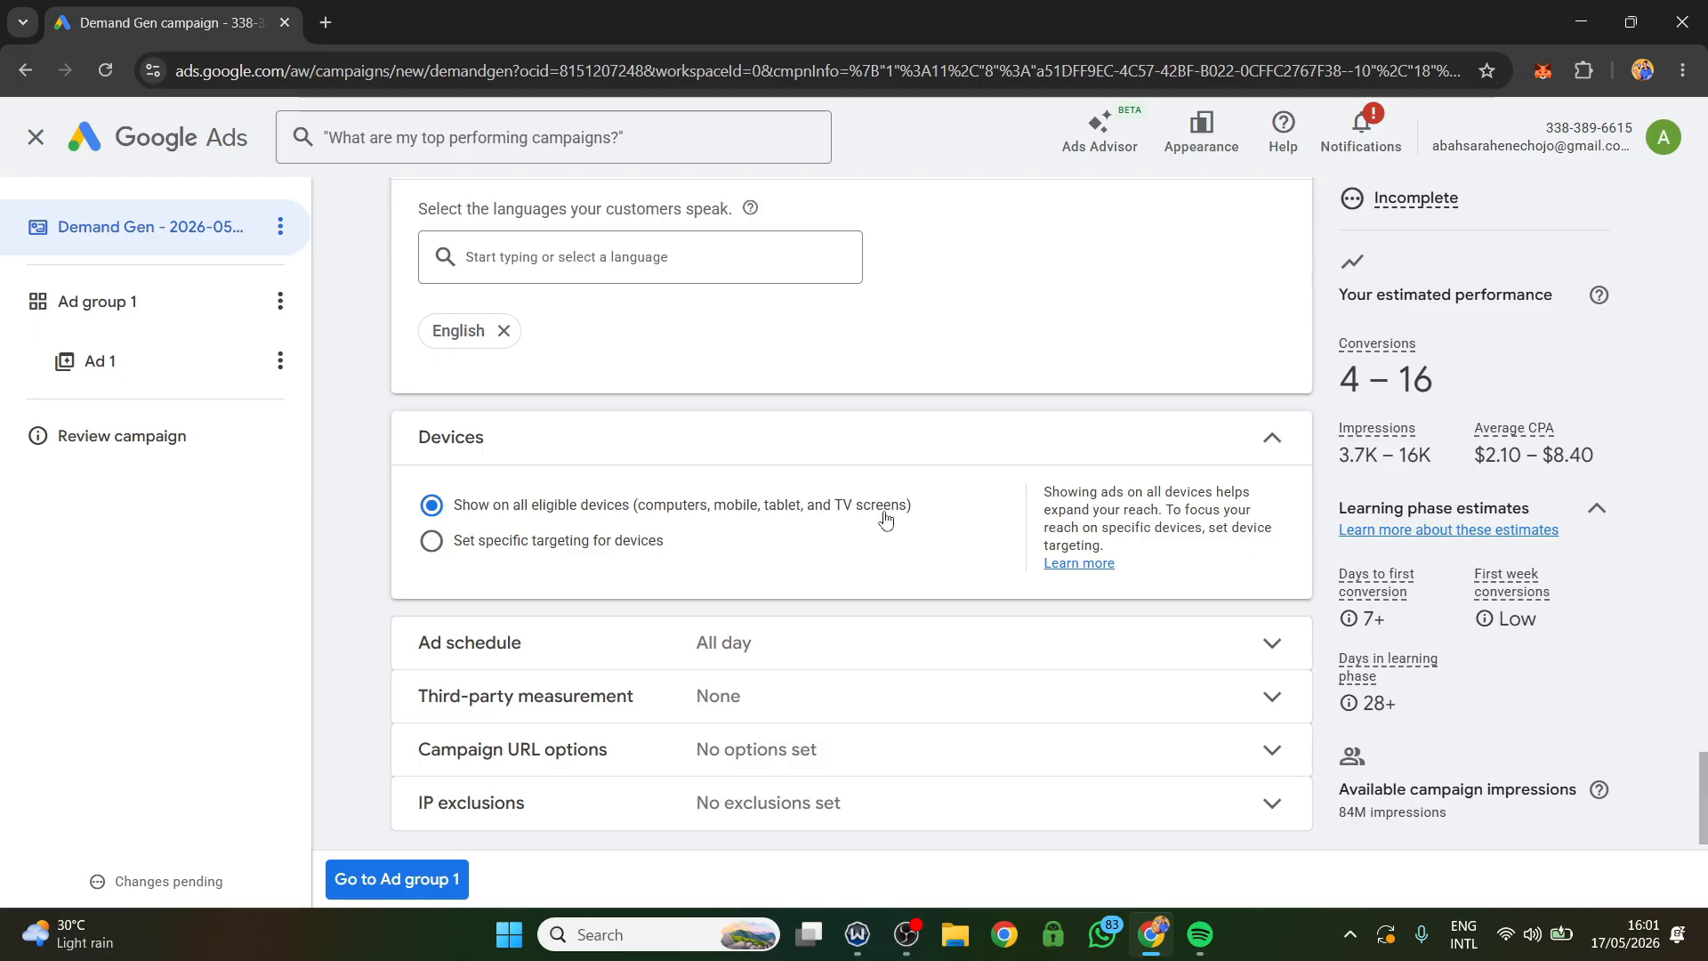
click(431, 542)
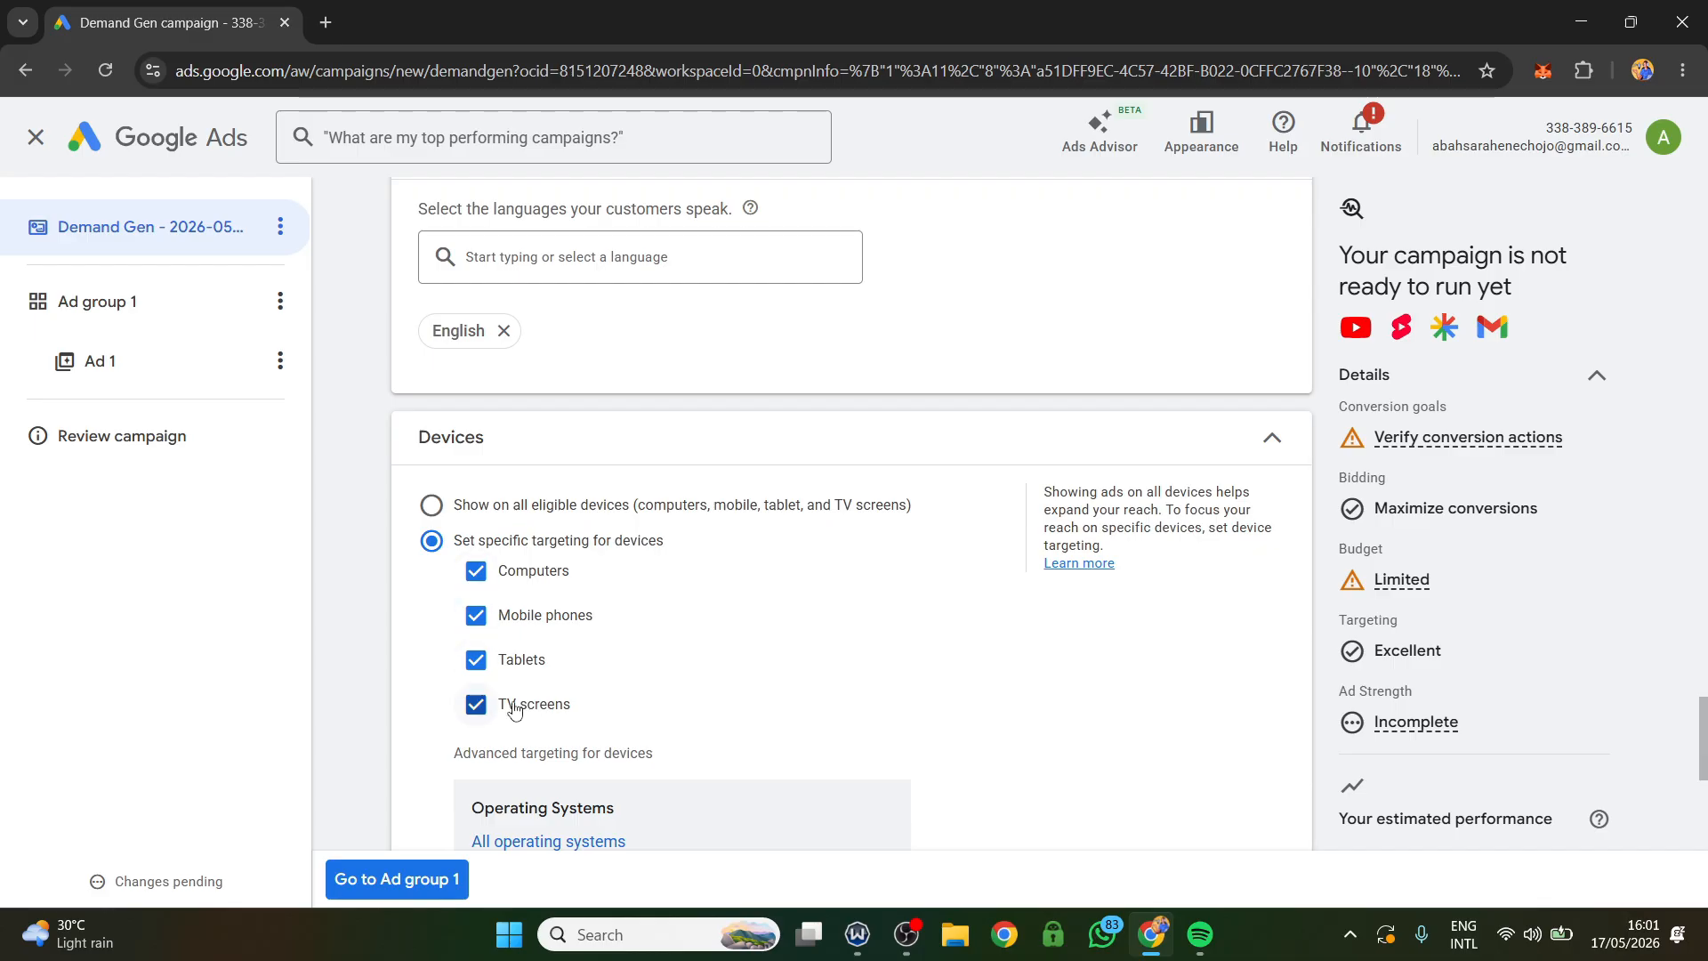
click(477, 705)
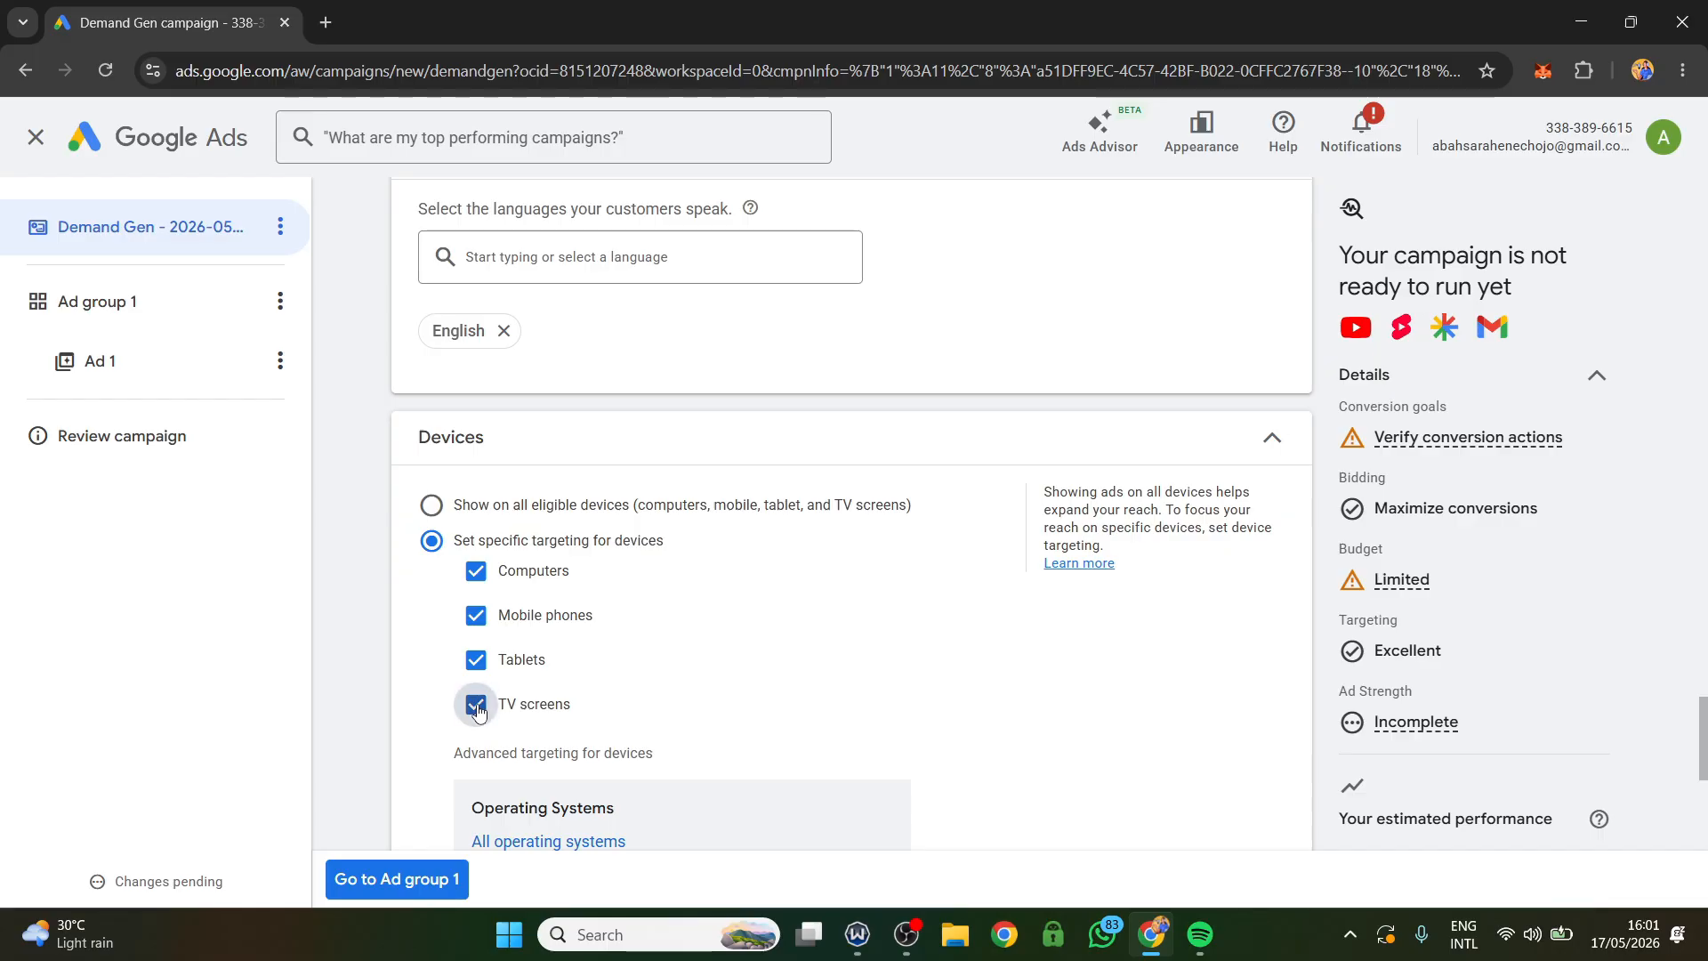
click(476, 660)
click(474, 574)
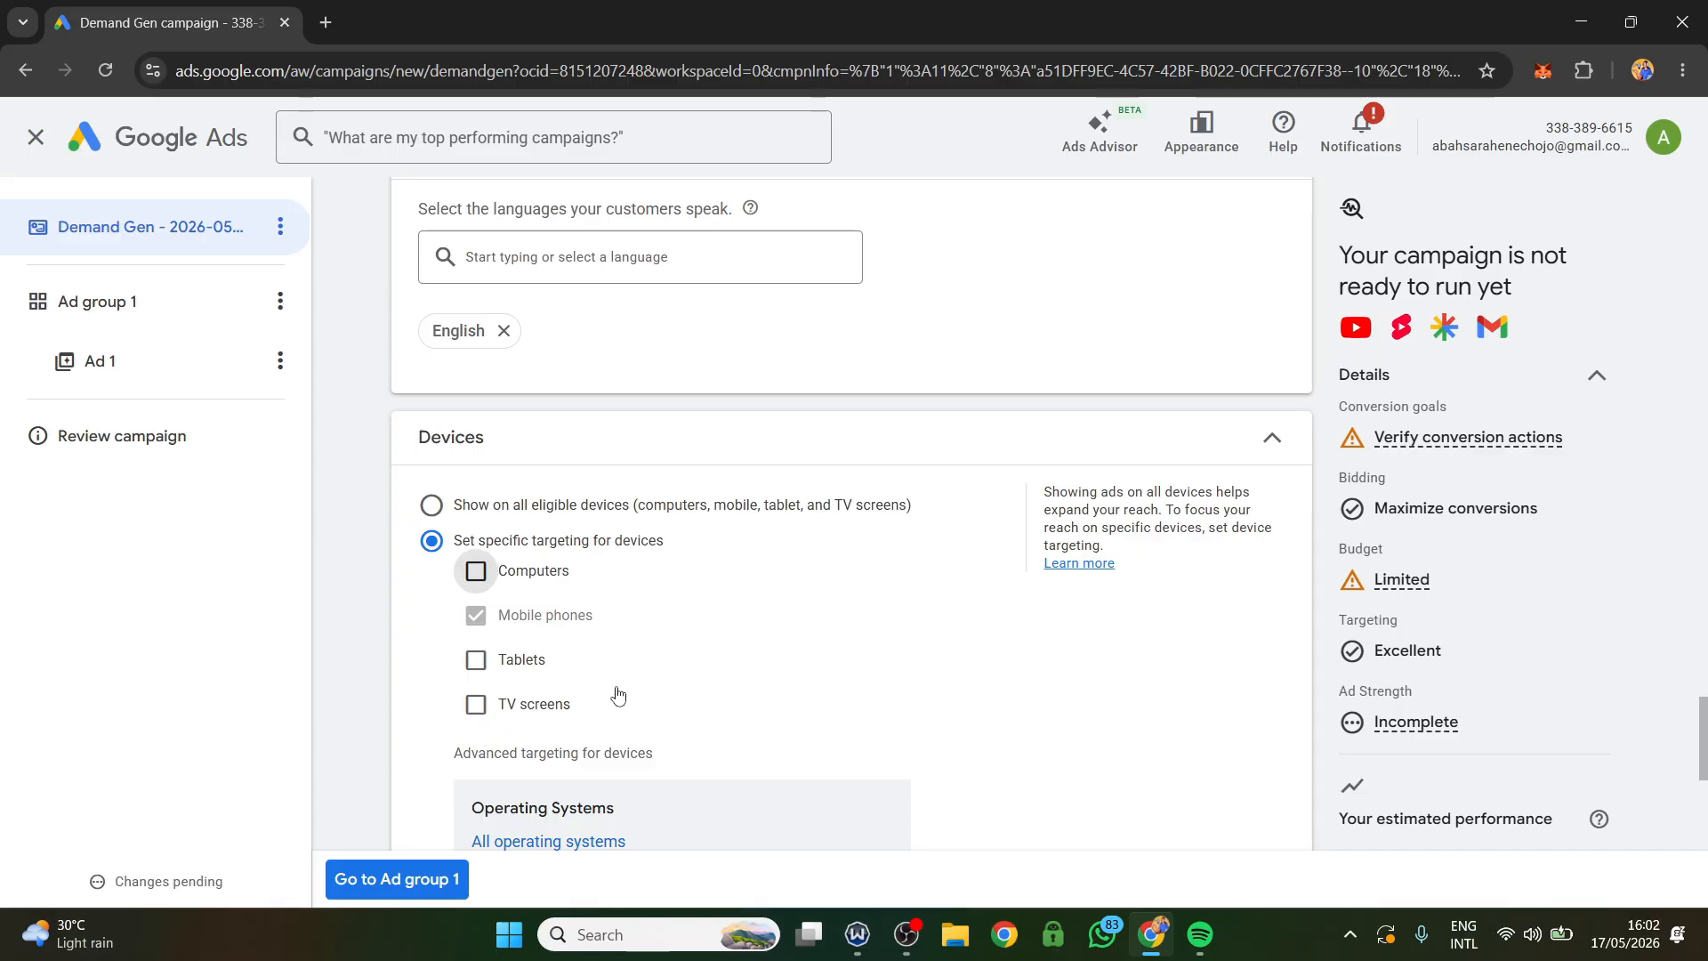
Review the device selection and the advanced targeting options for operating systems, device models and networks
scroll(627, 547, up, 3)
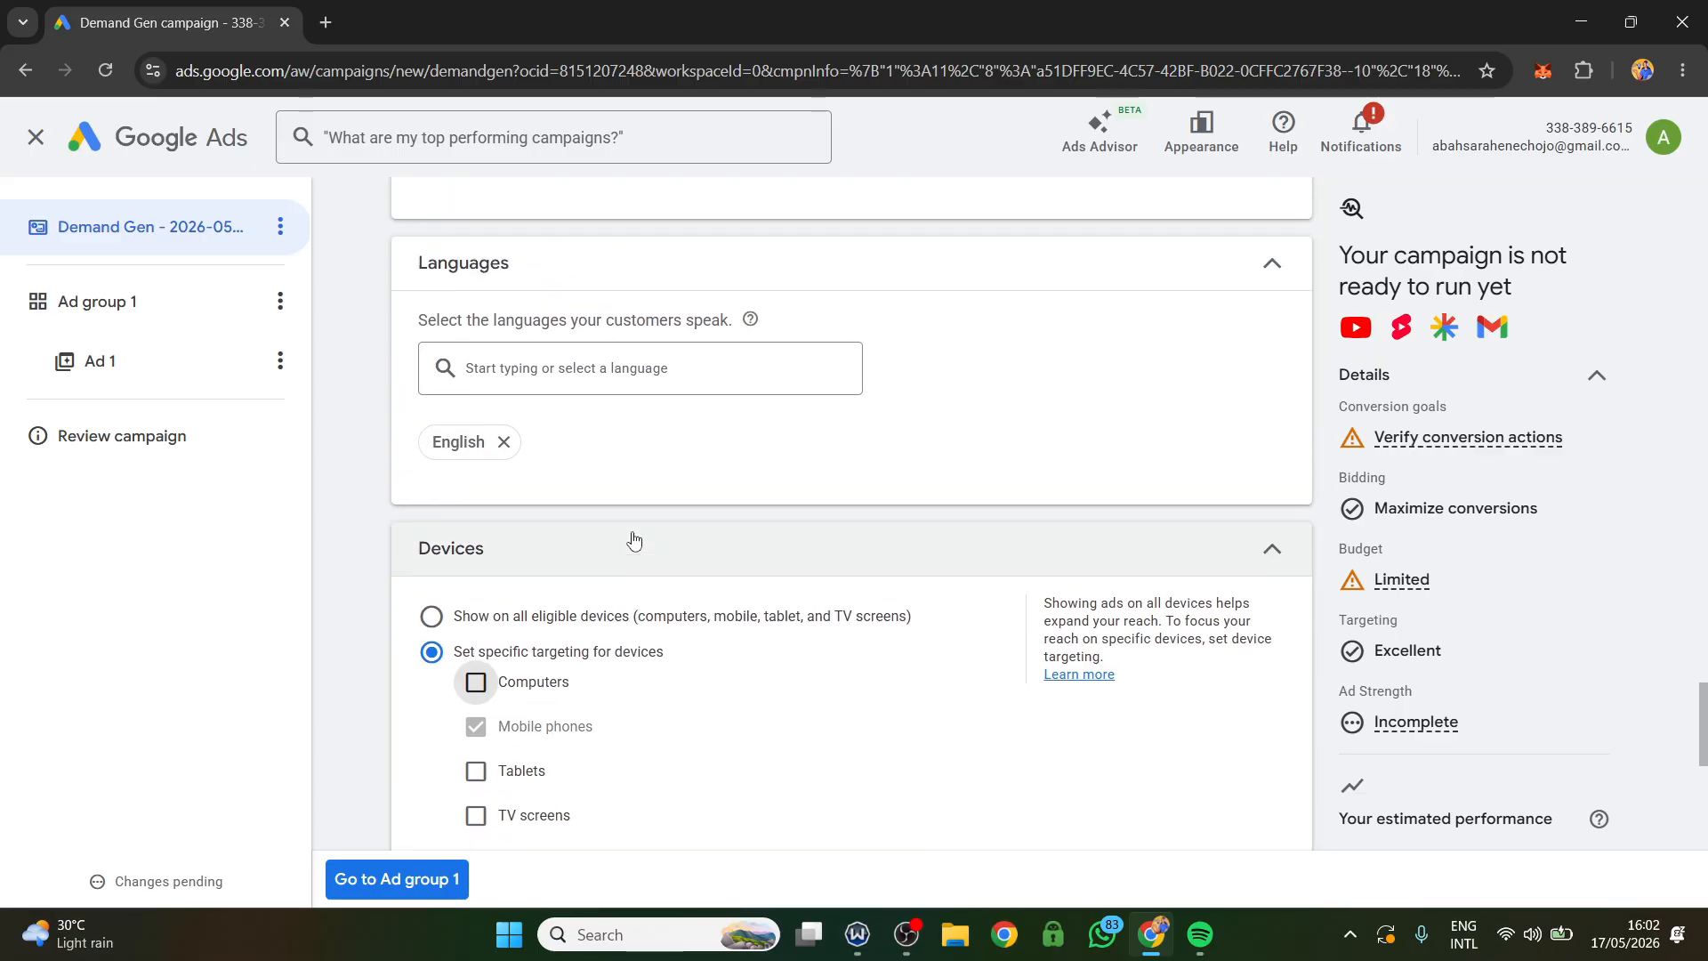
scroll(672, 347, down, 8)
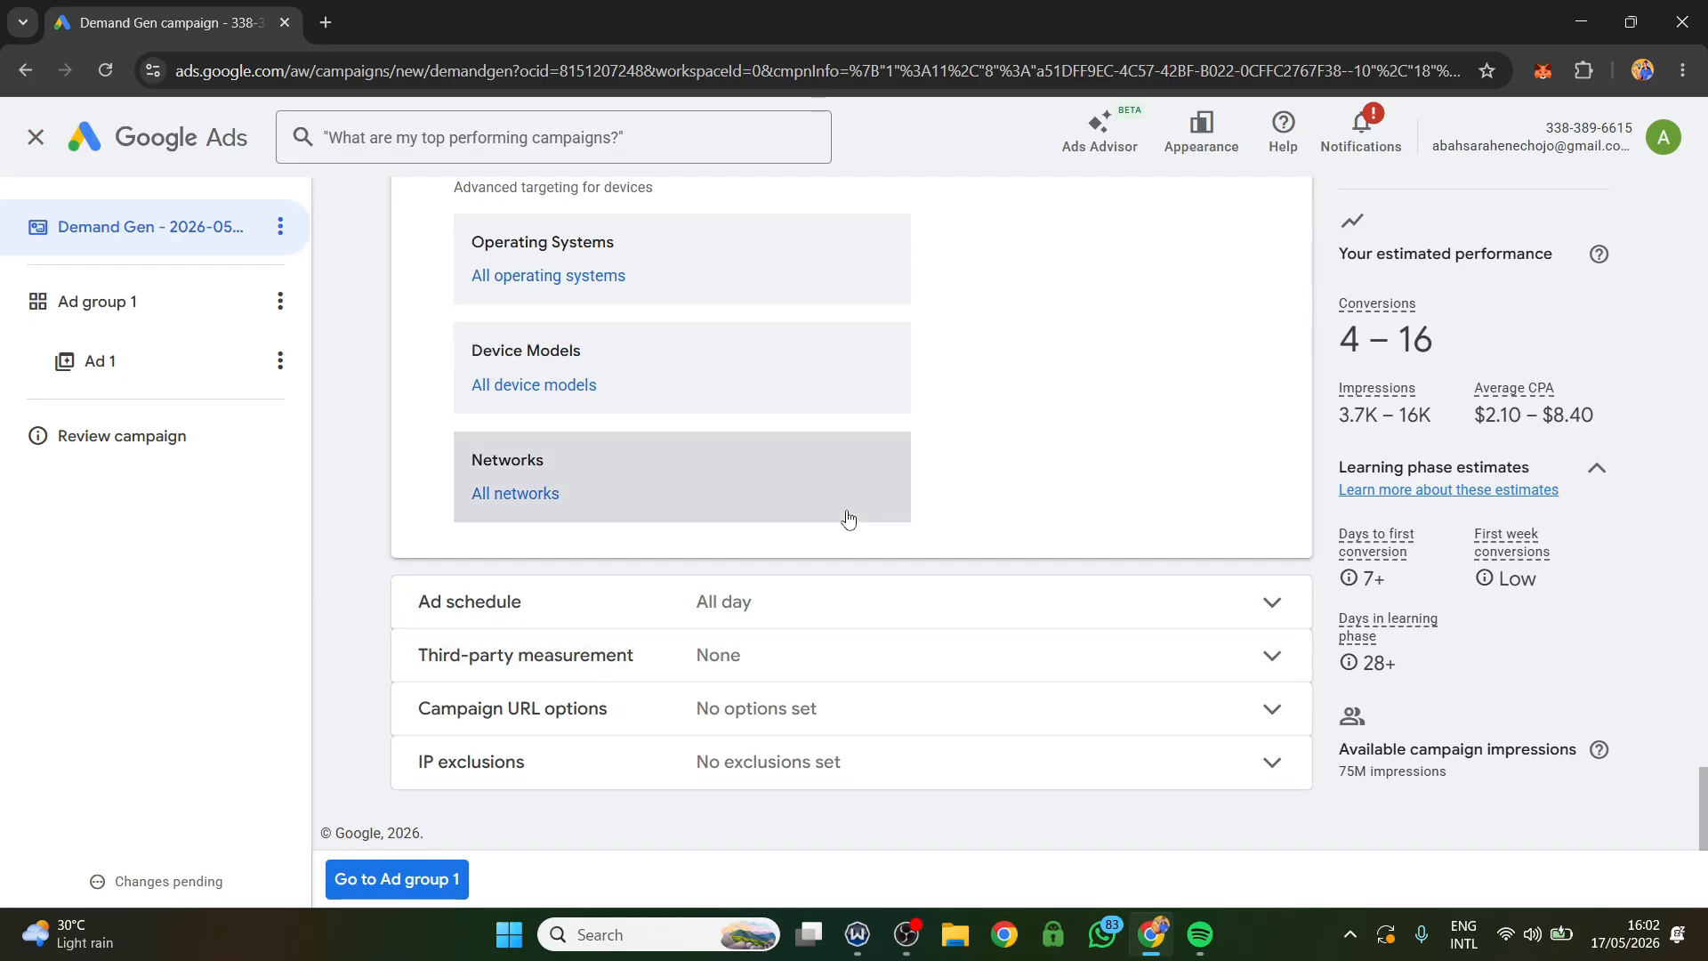
scroll(712, 515, up, 1)
scroll(671, 450, up, 1)
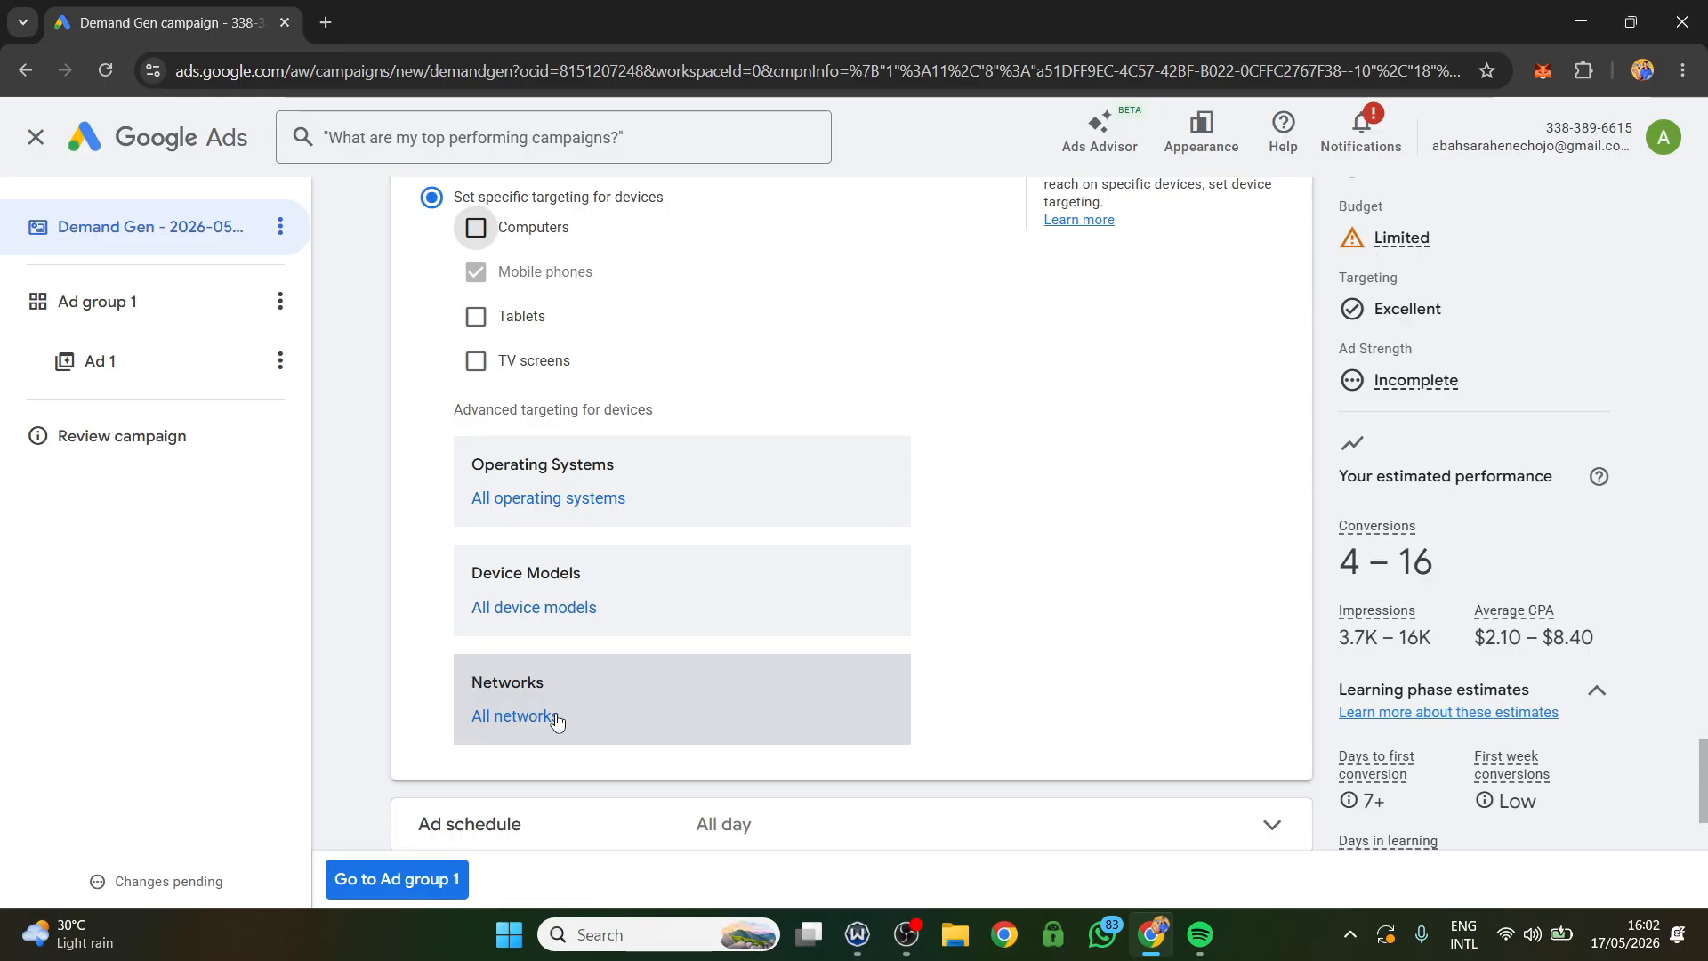
scroll(660, 675, down, 1)
scroll(707, 631, up, 1)
scroll(694, 578, up, 2)
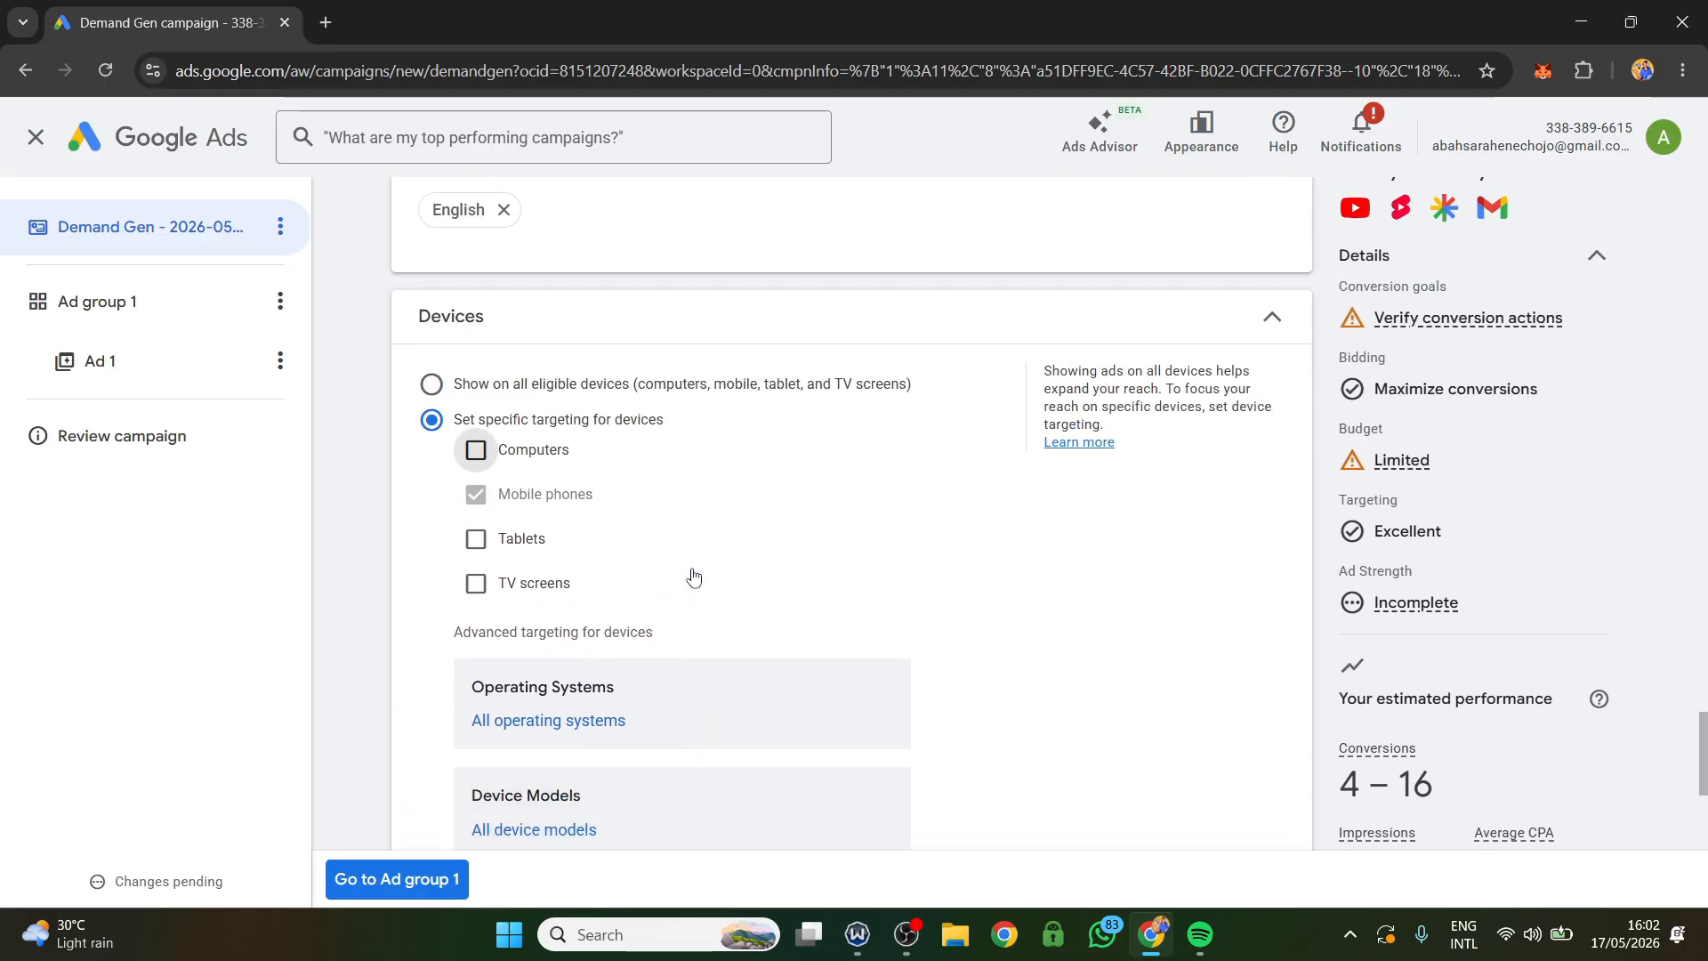
scroll(694, 579, down, 1)
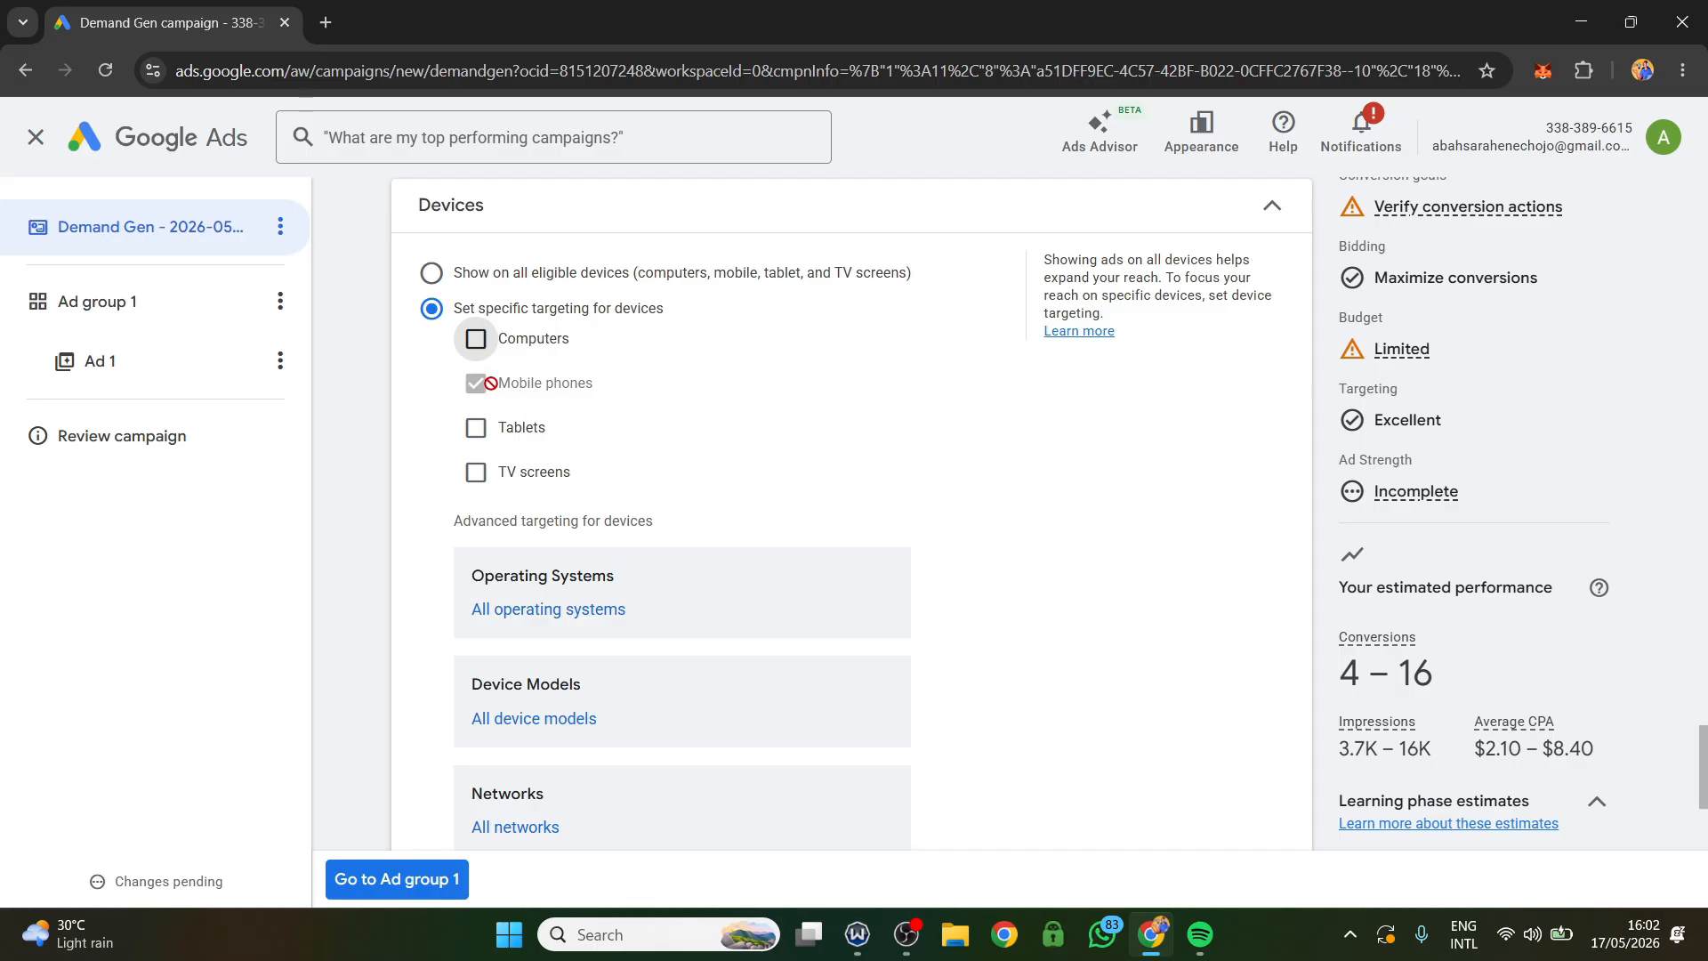
Choose All days for the ad schedule and collapse its settings
scroll(481, 400, down, 3)
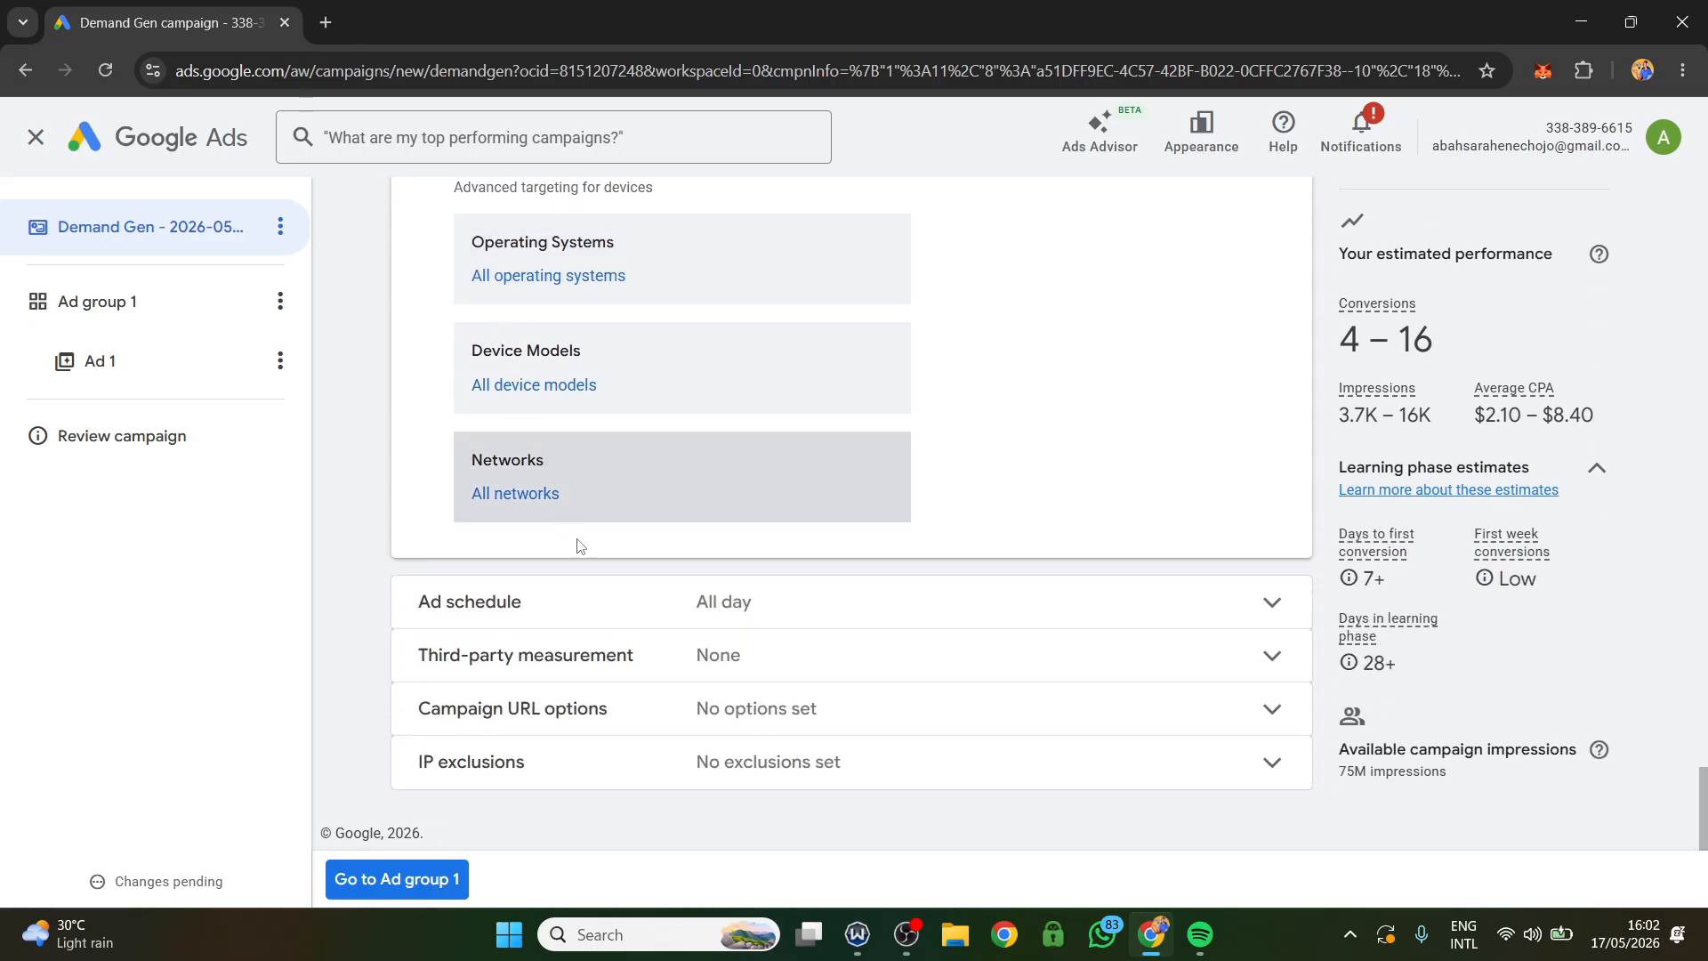
click(835, 612)
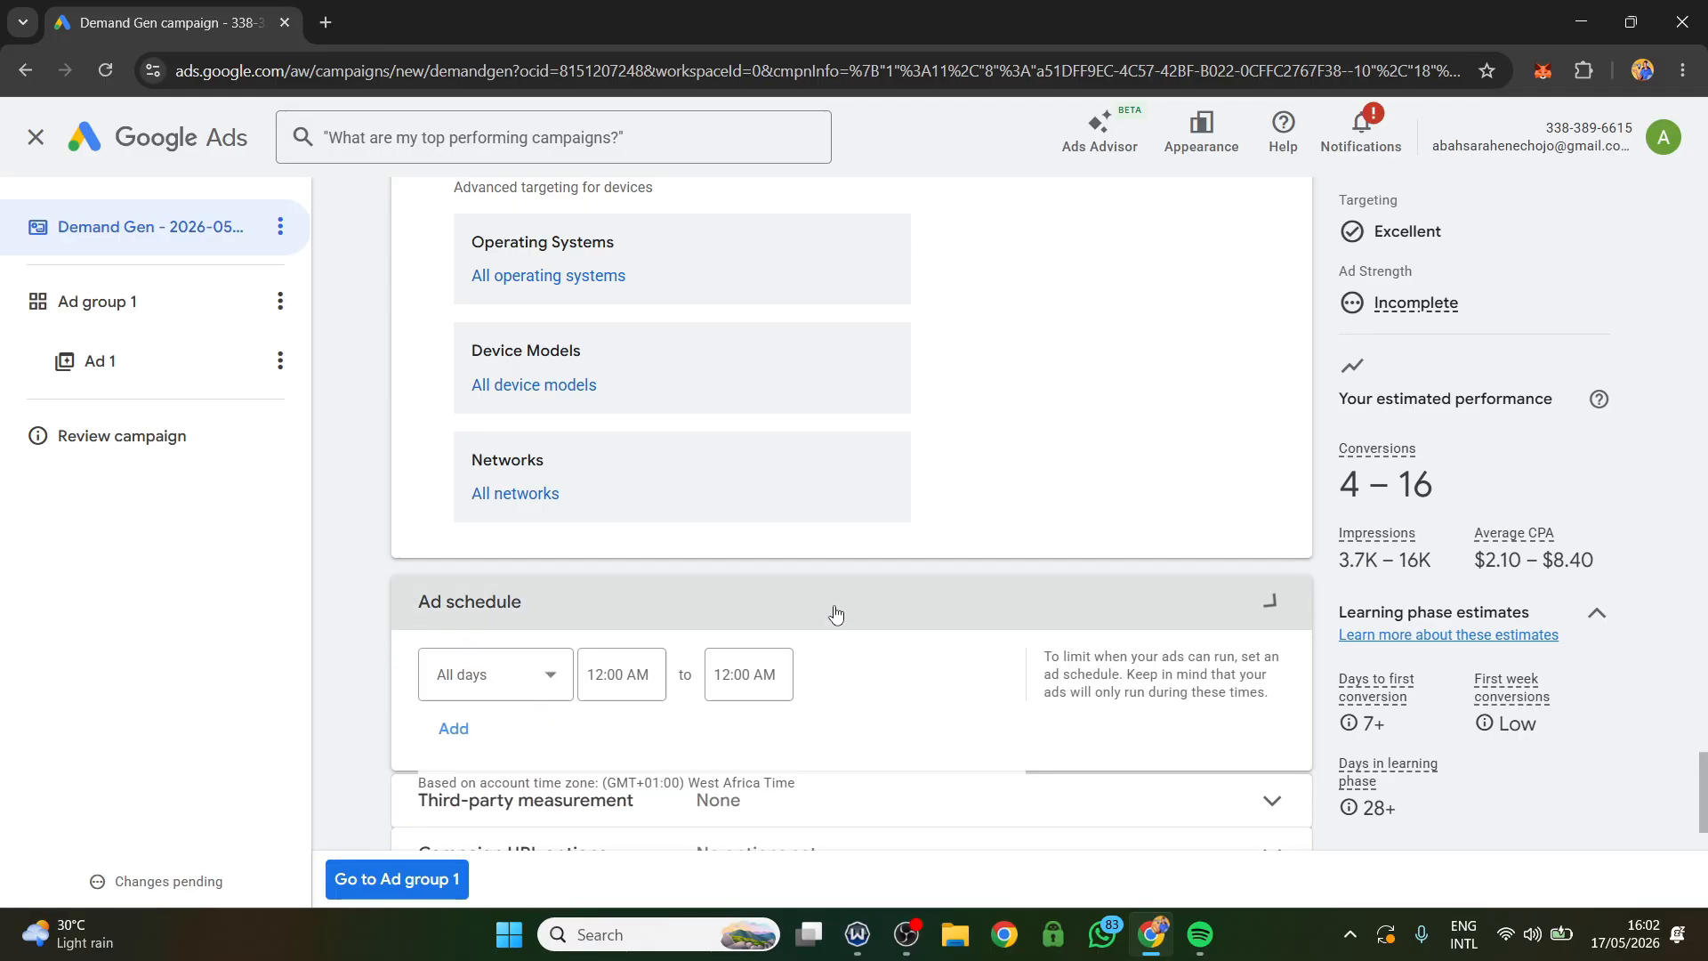
click(521, 683)
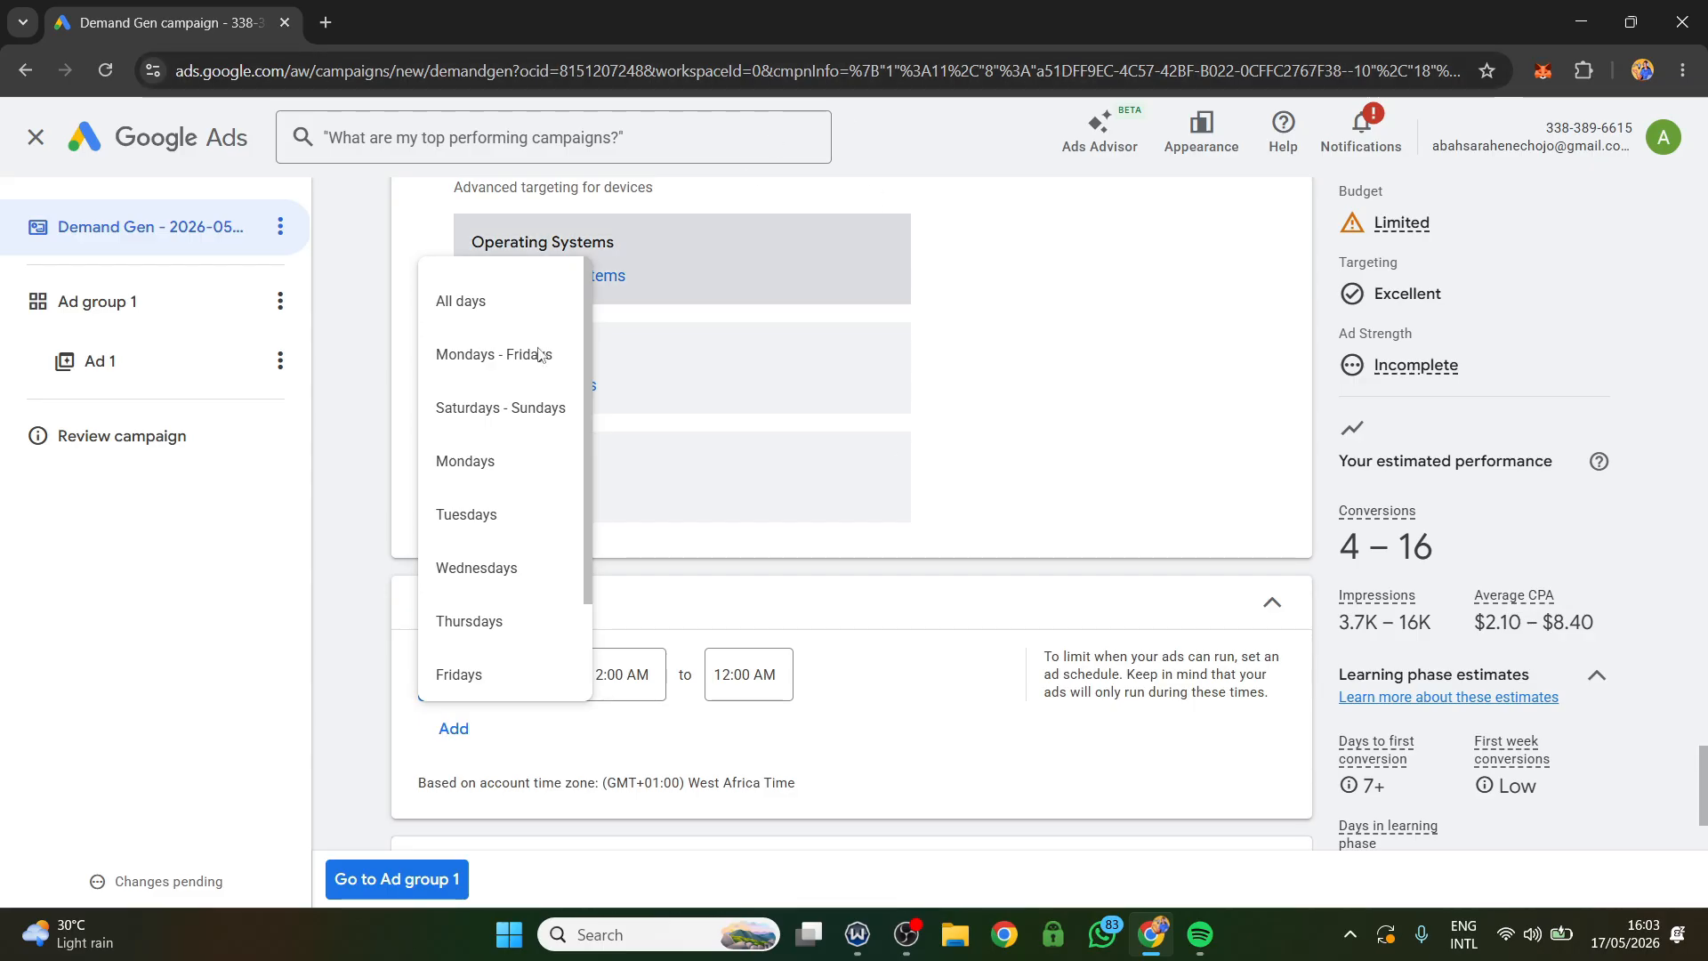
click(454, 313)
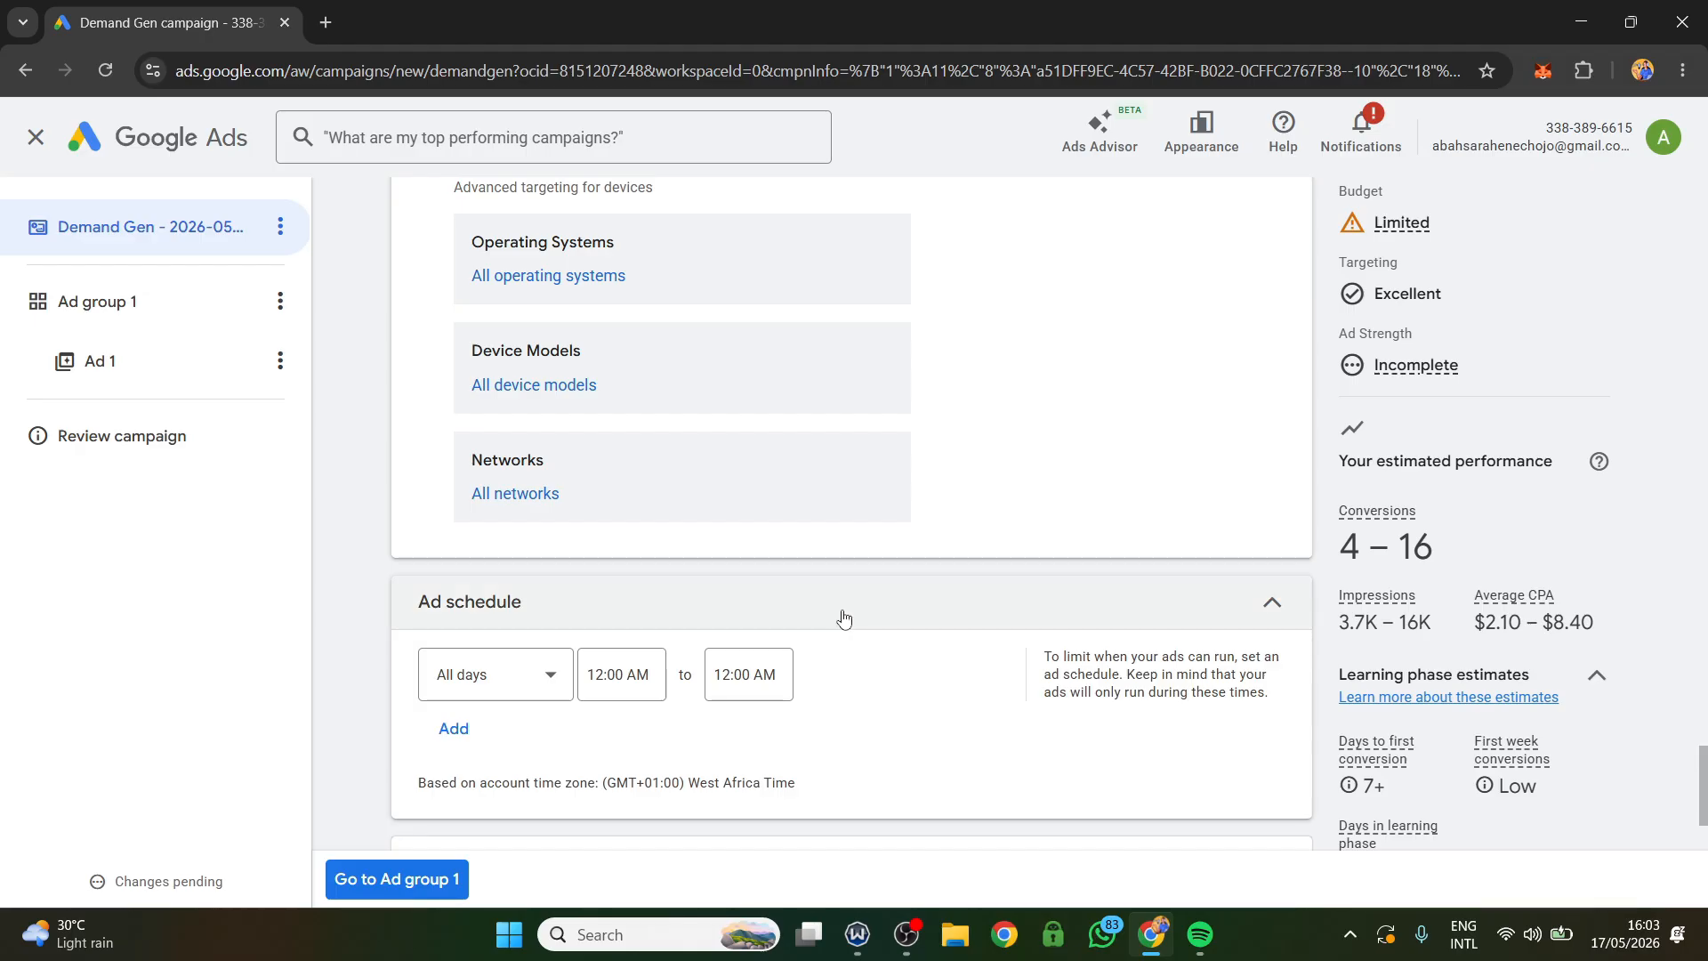
click(1271, 613)
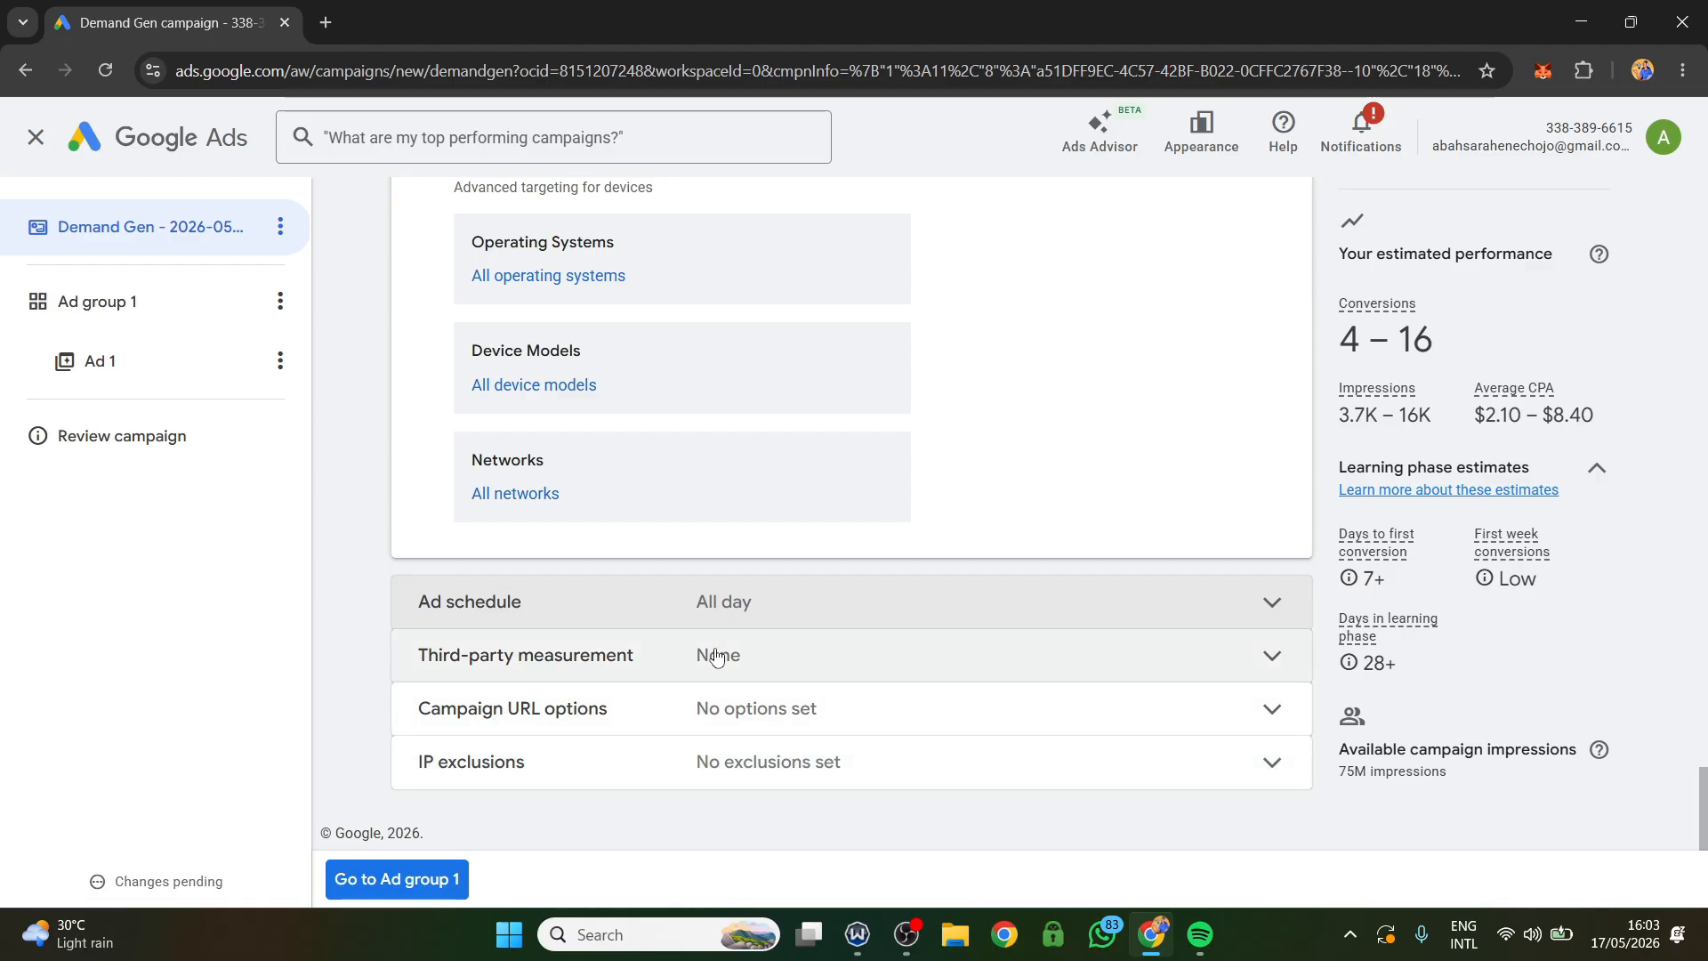
Review the campaign settings from the name and goals through target cost per action, budget, dates and customer acquisition
scroll(768, 671, up, 6)
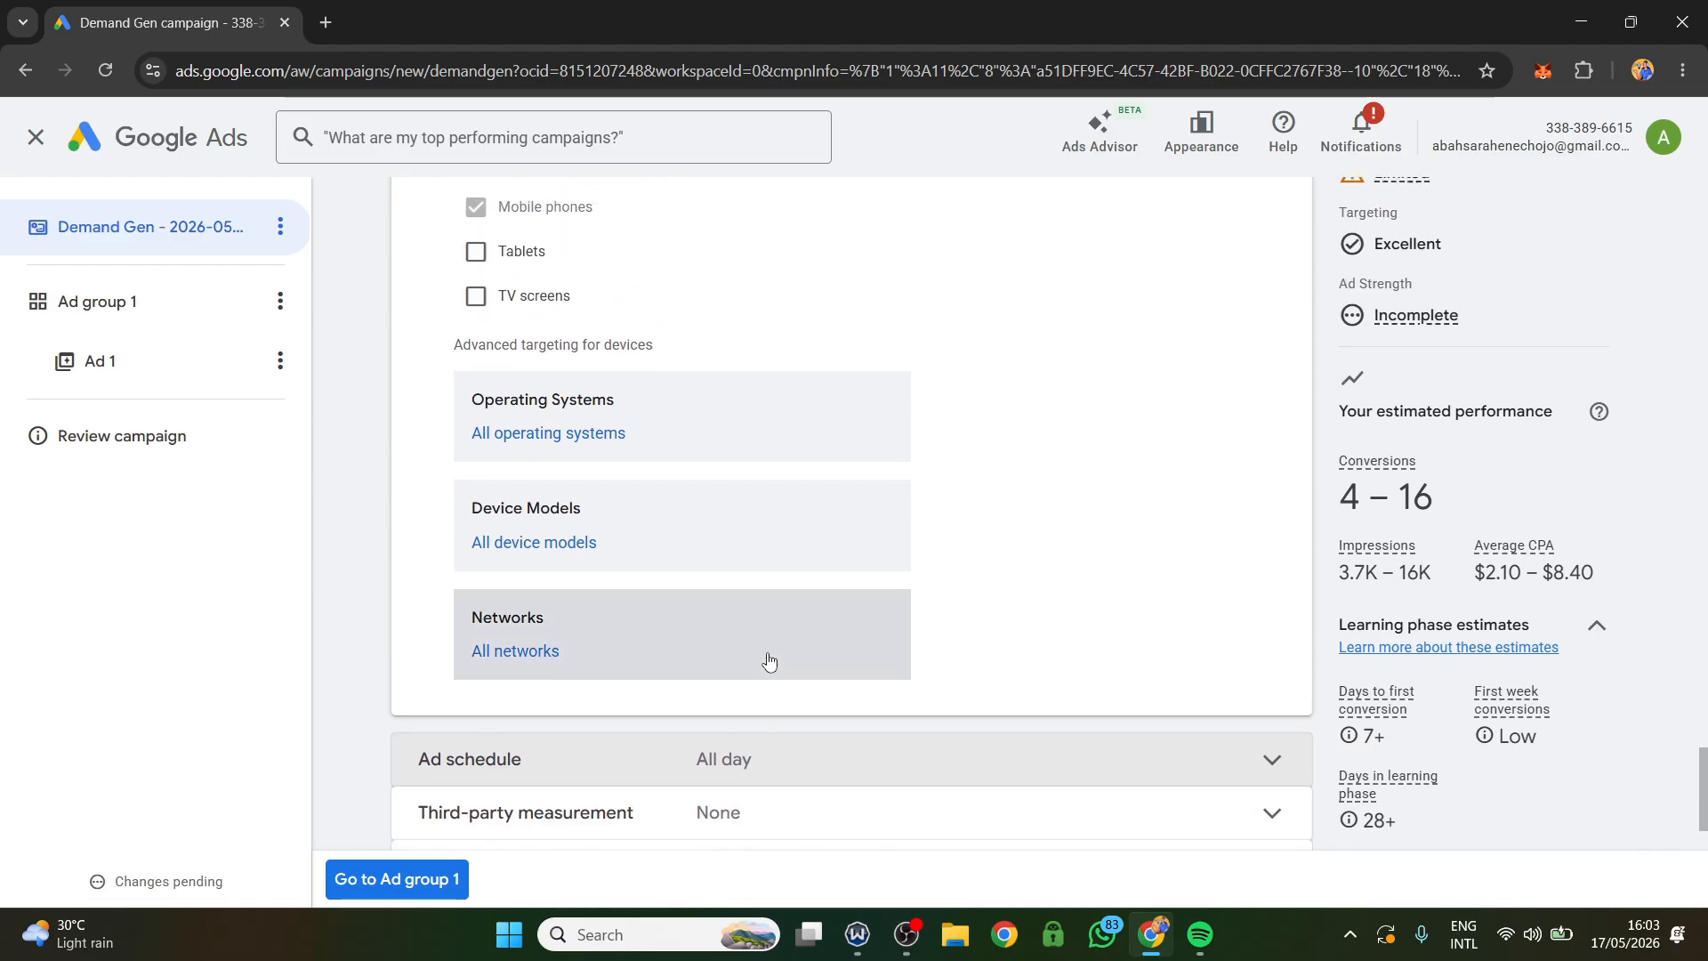
scroll(794, 608, up, 13)
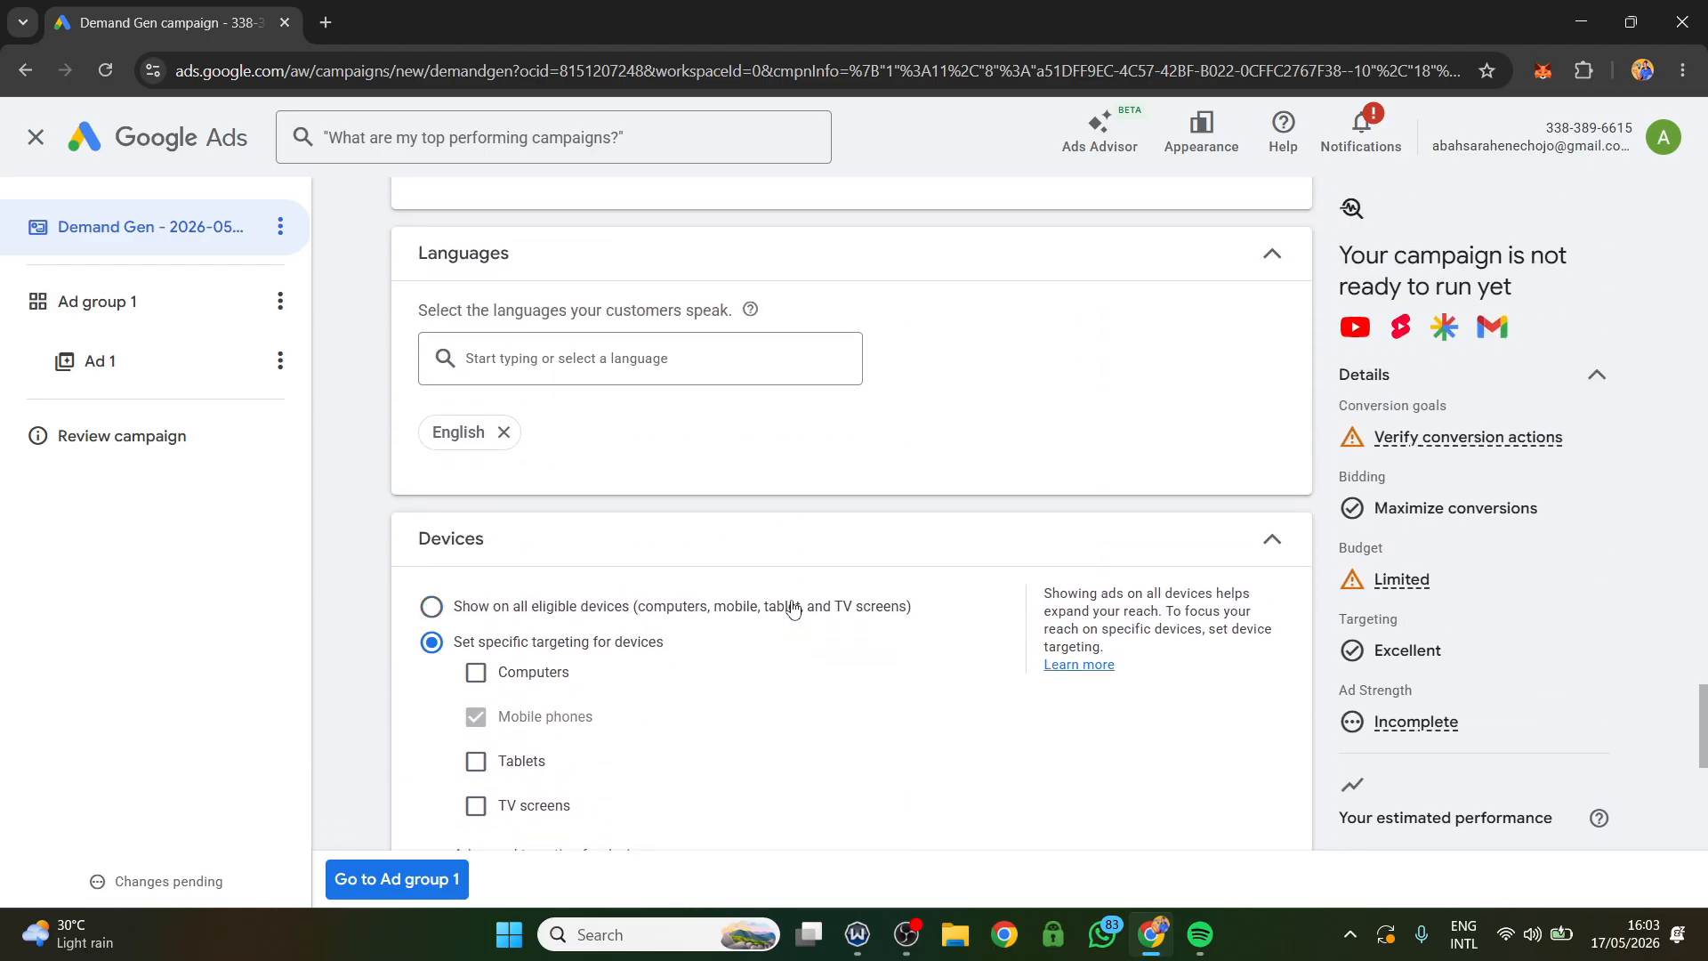
scroll(808, 610, up, 12)
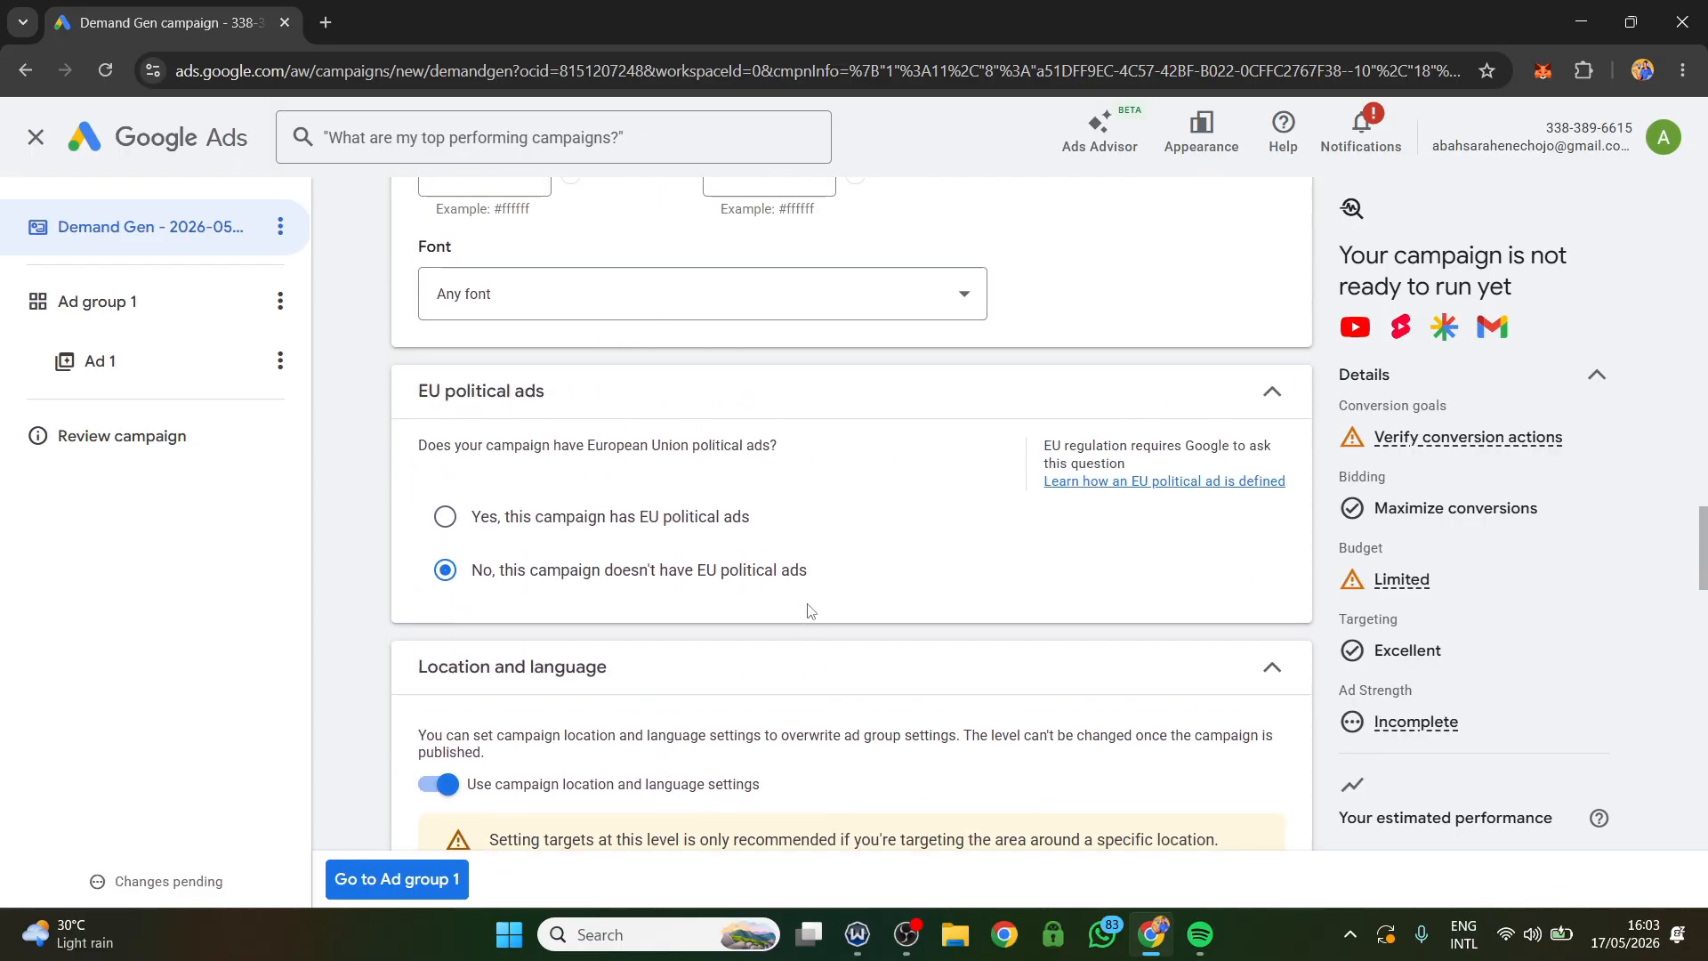
scroll(815, 620, up, 15)
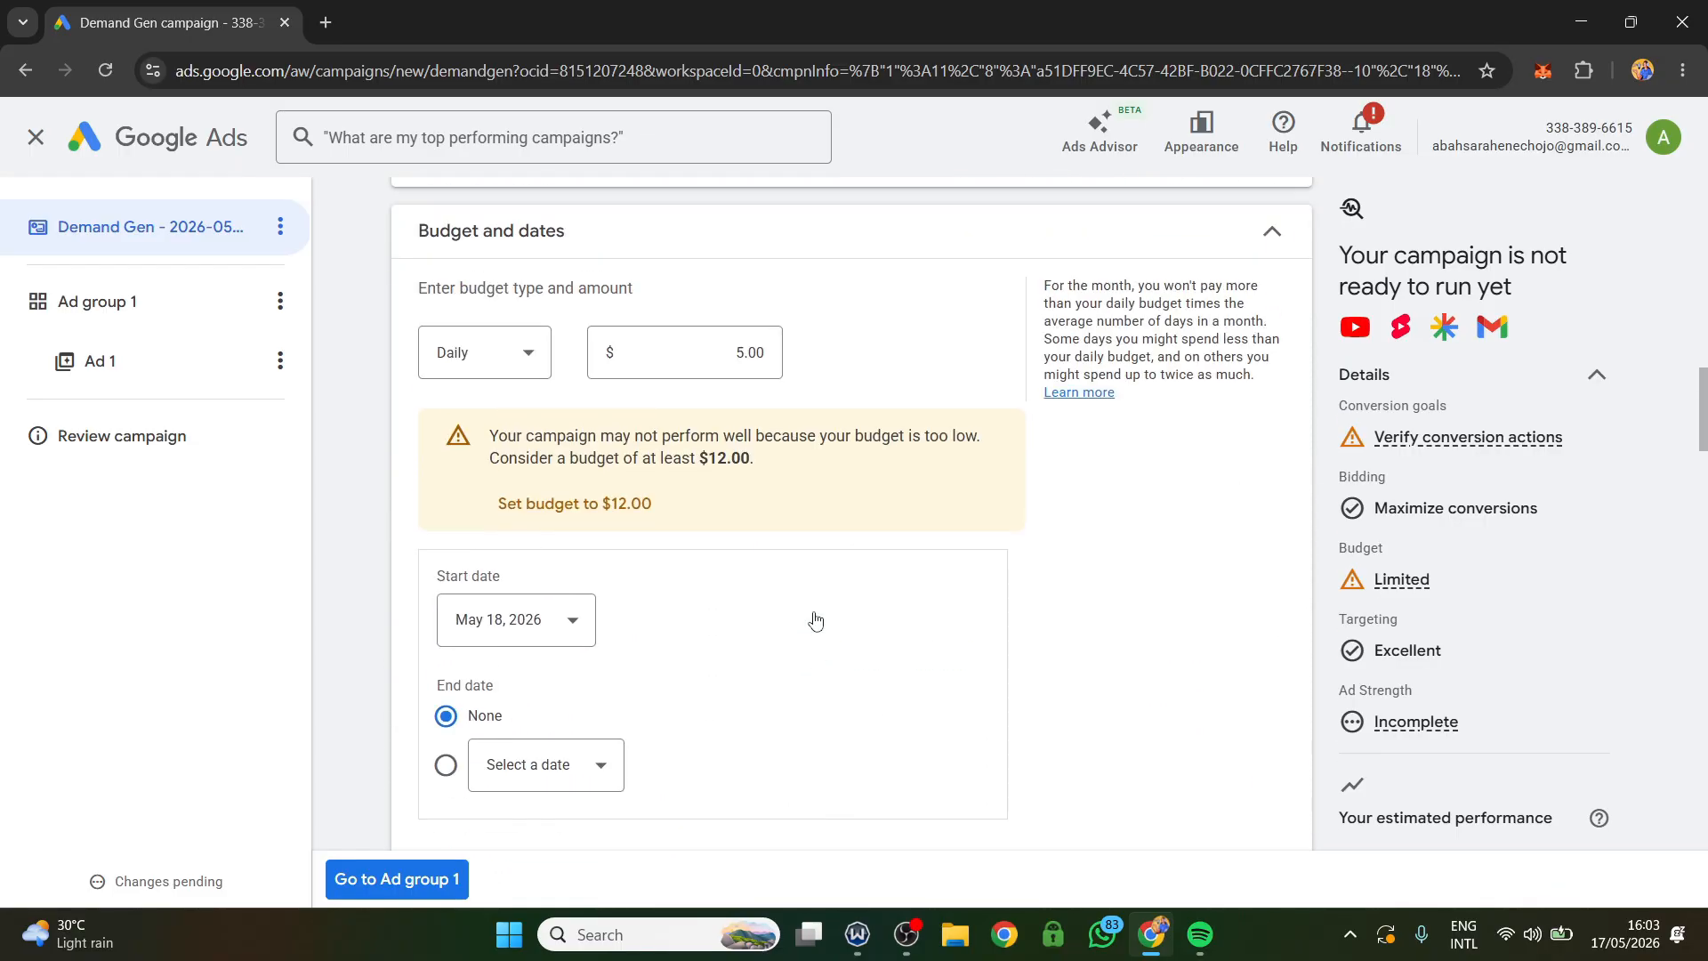
scroll(815, 620, up, 3)
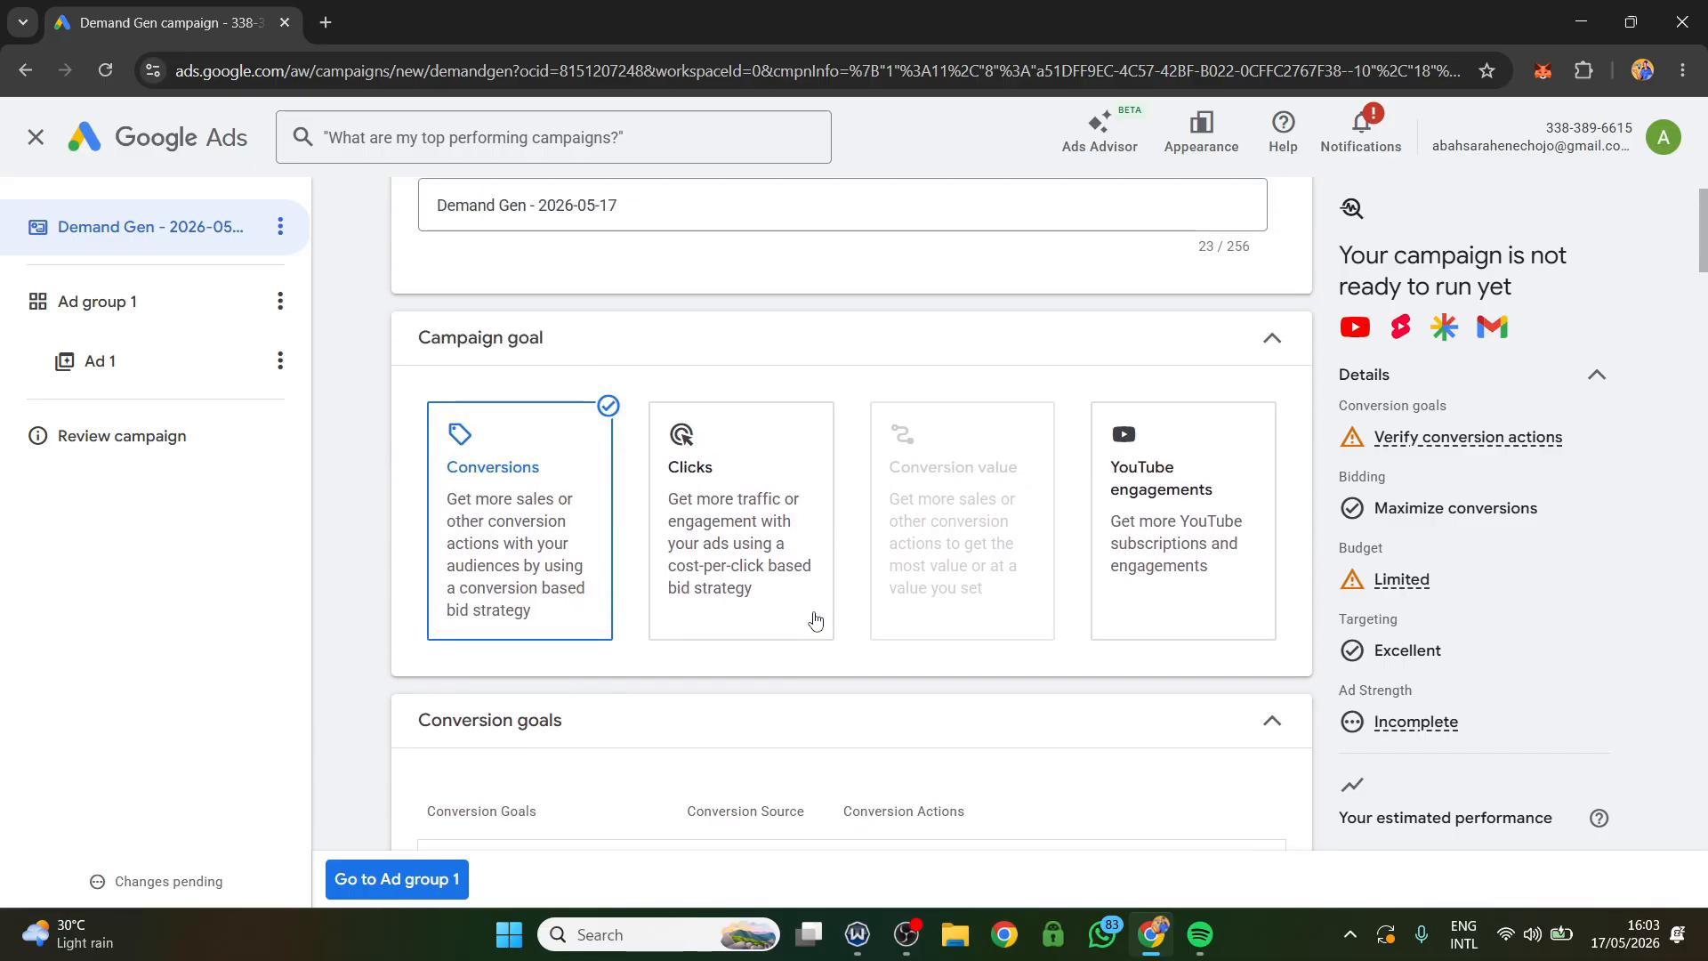
scroll(812, 617, down, 5)
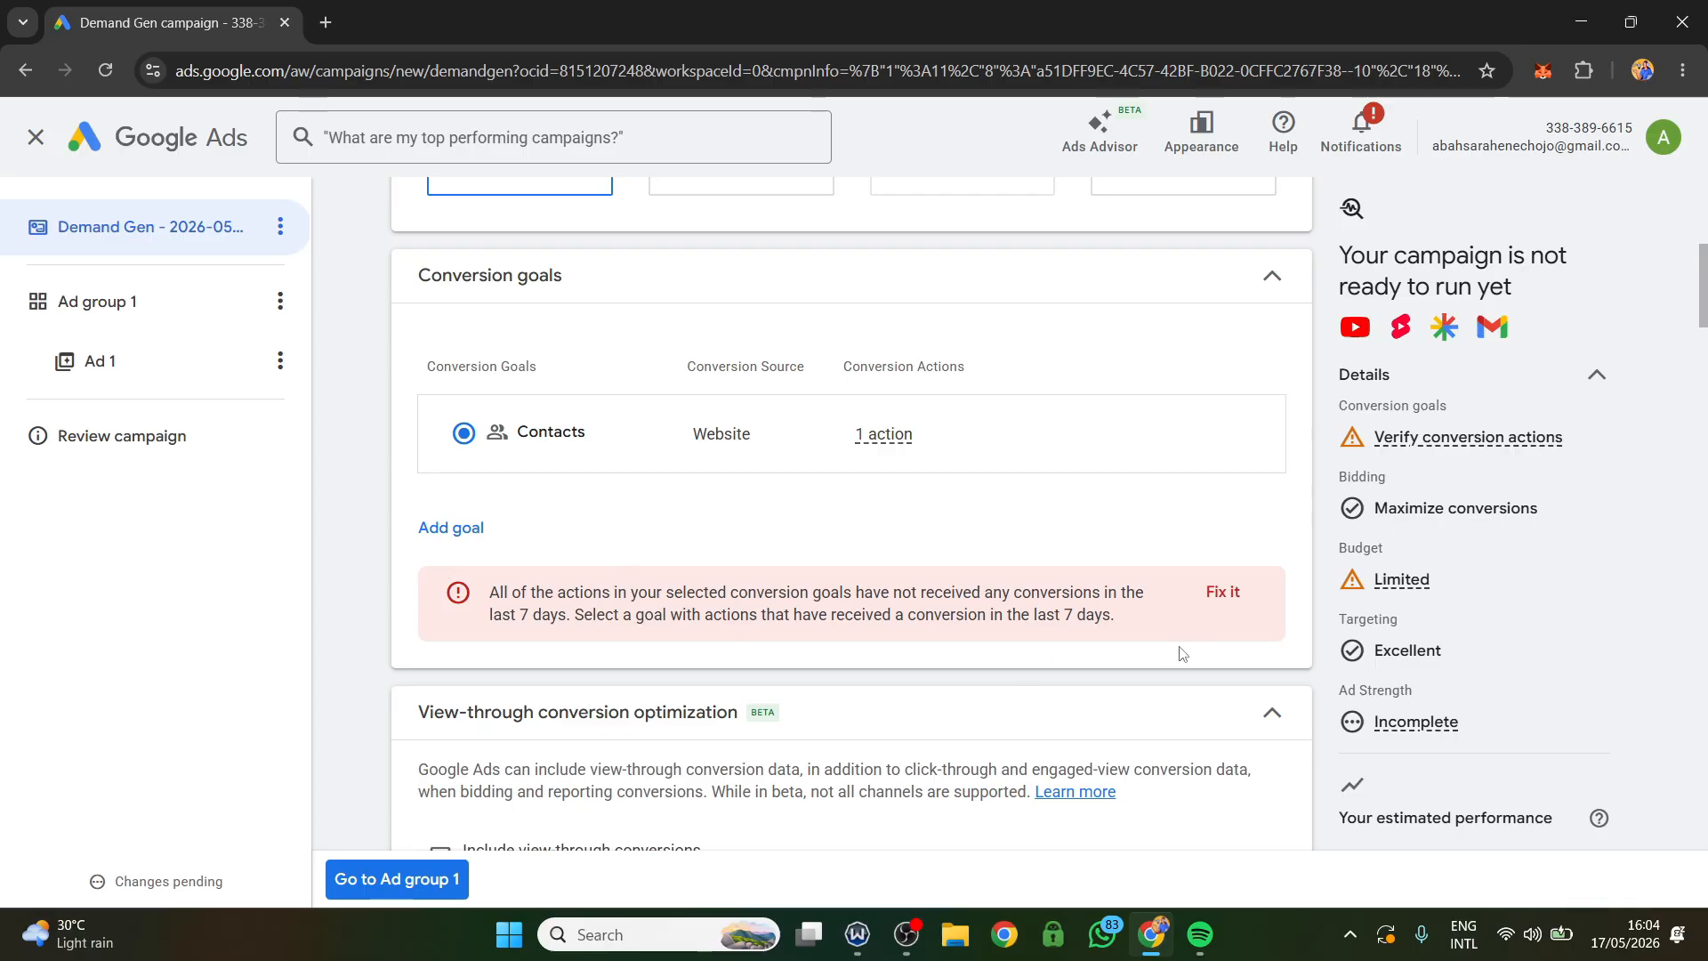
scroll(865, 477, down, 1)
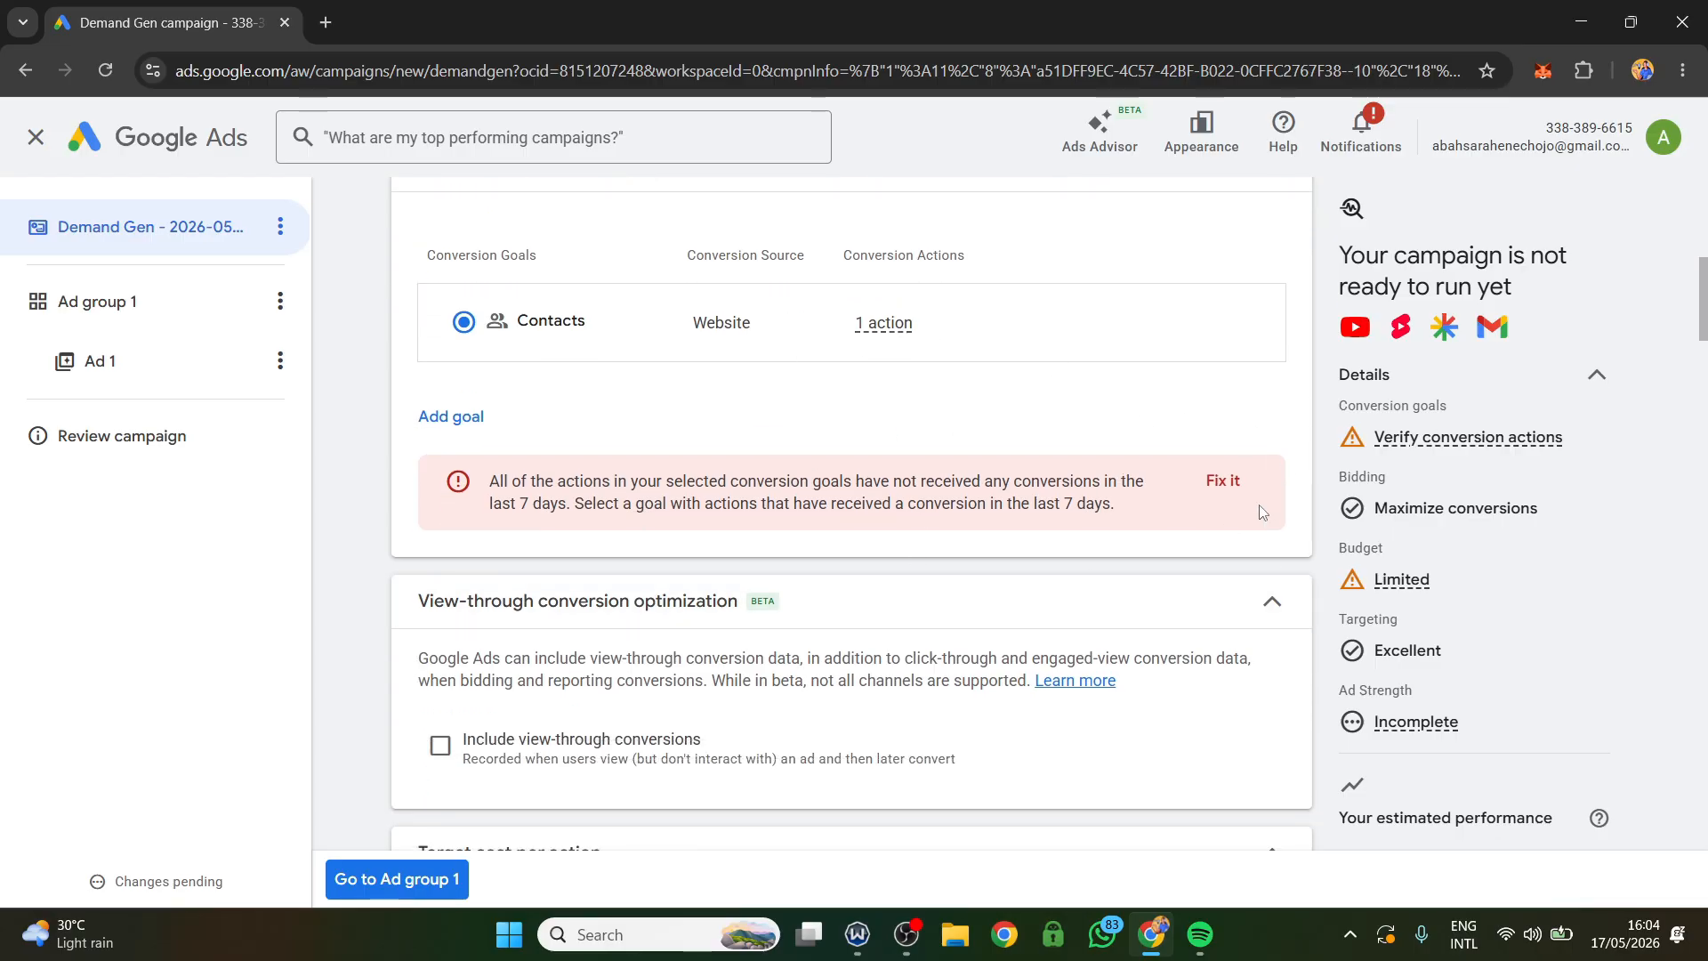
scroll(883, 416, up, 4)
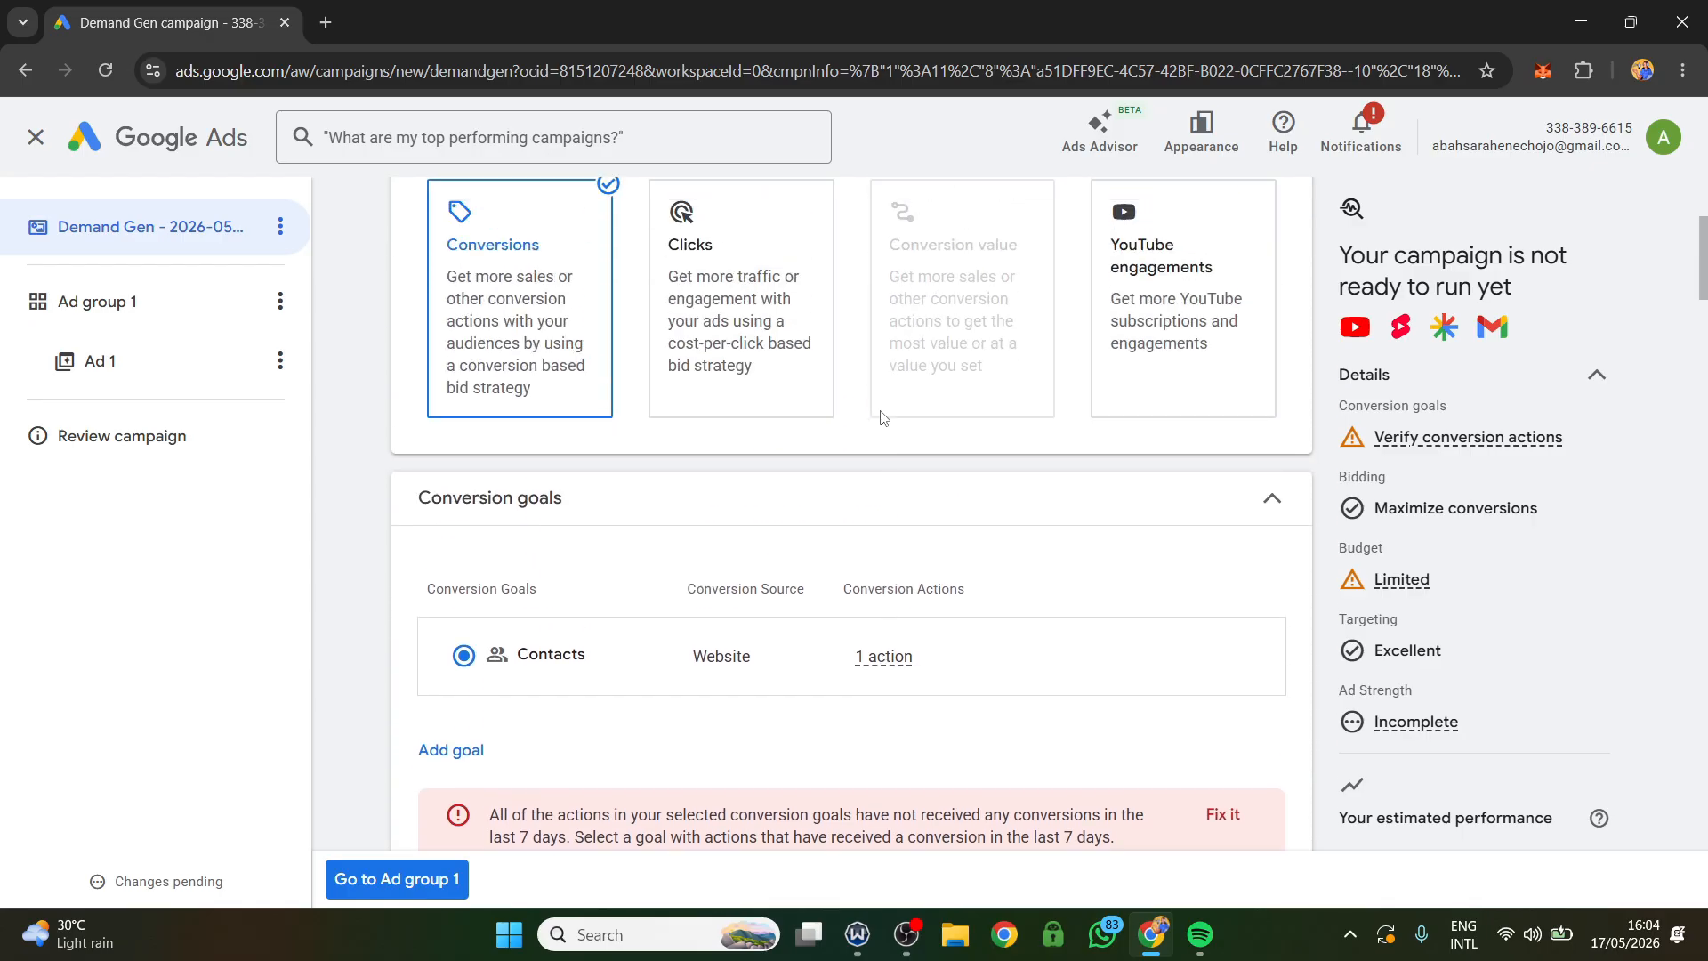
scroll(880, 409, up, 3)
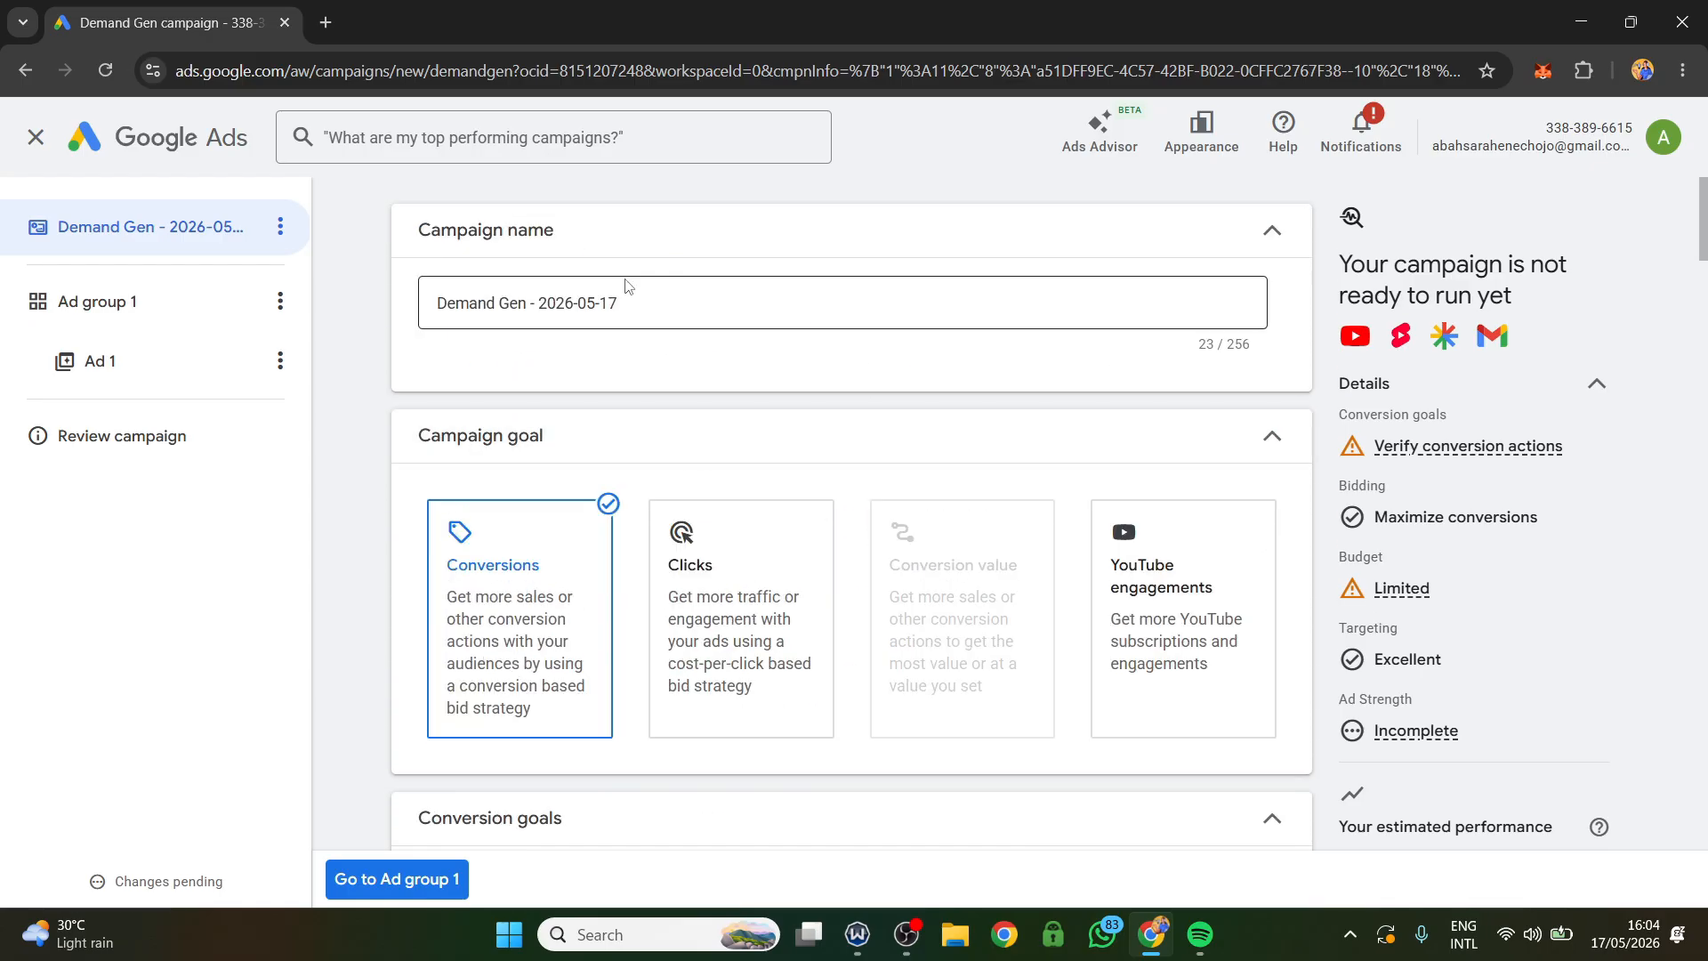
scroll(631, 339, down, 8)
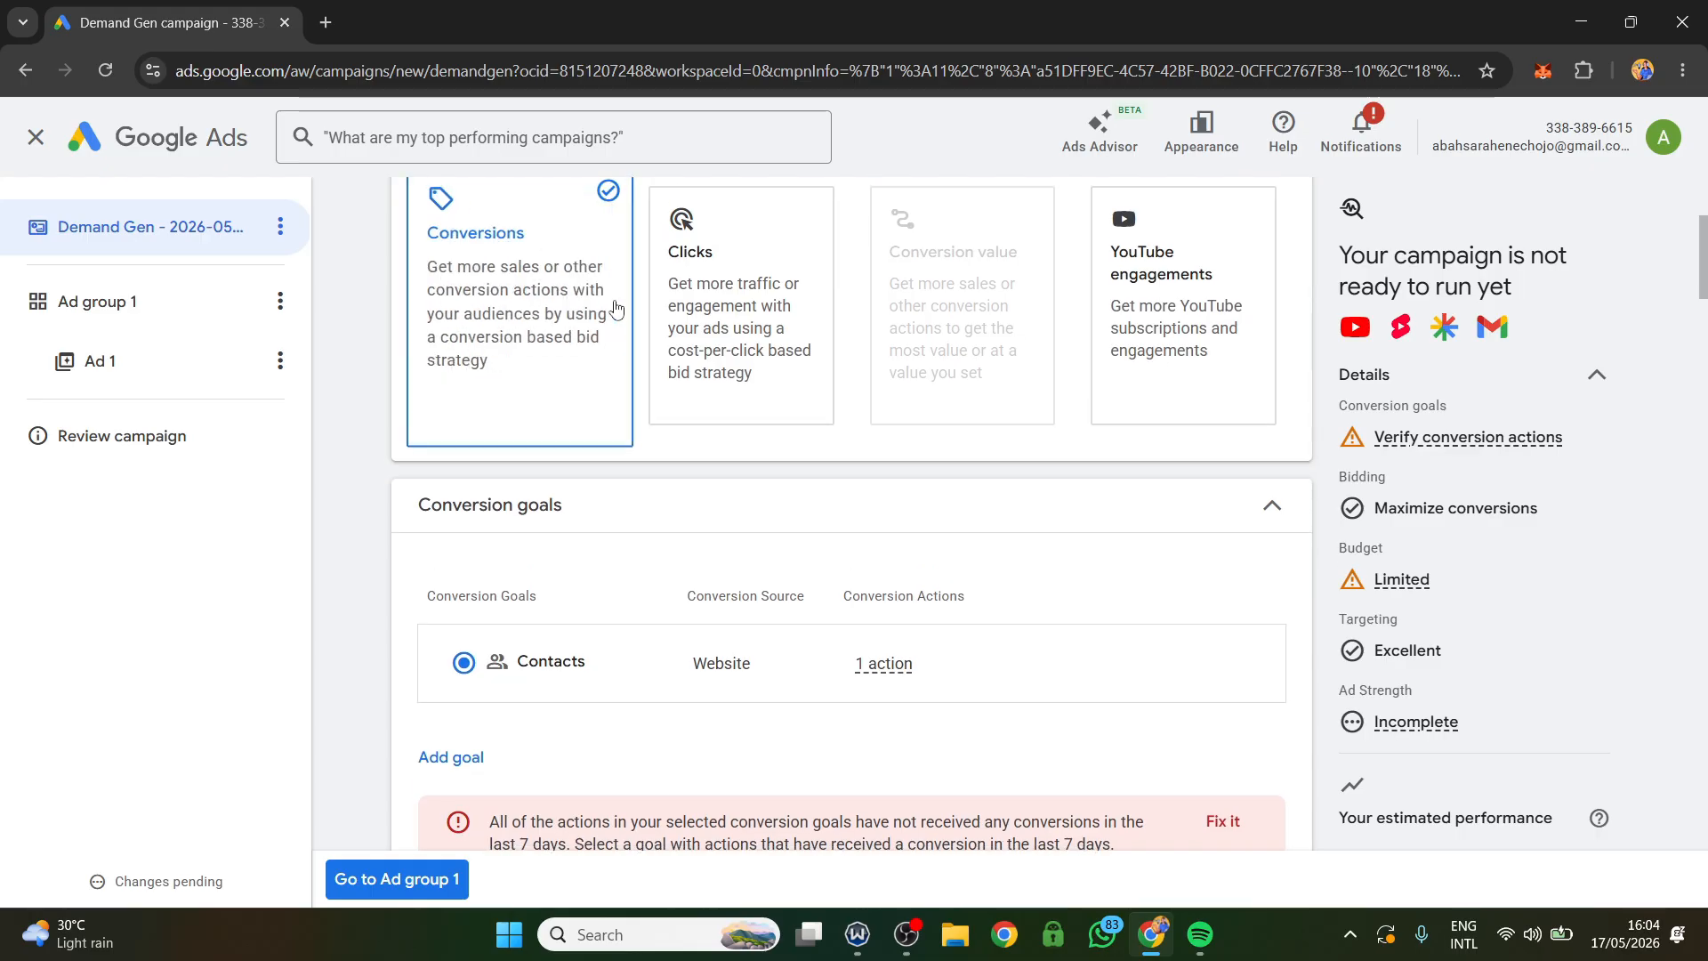
scroll(652, 371, down, 15)
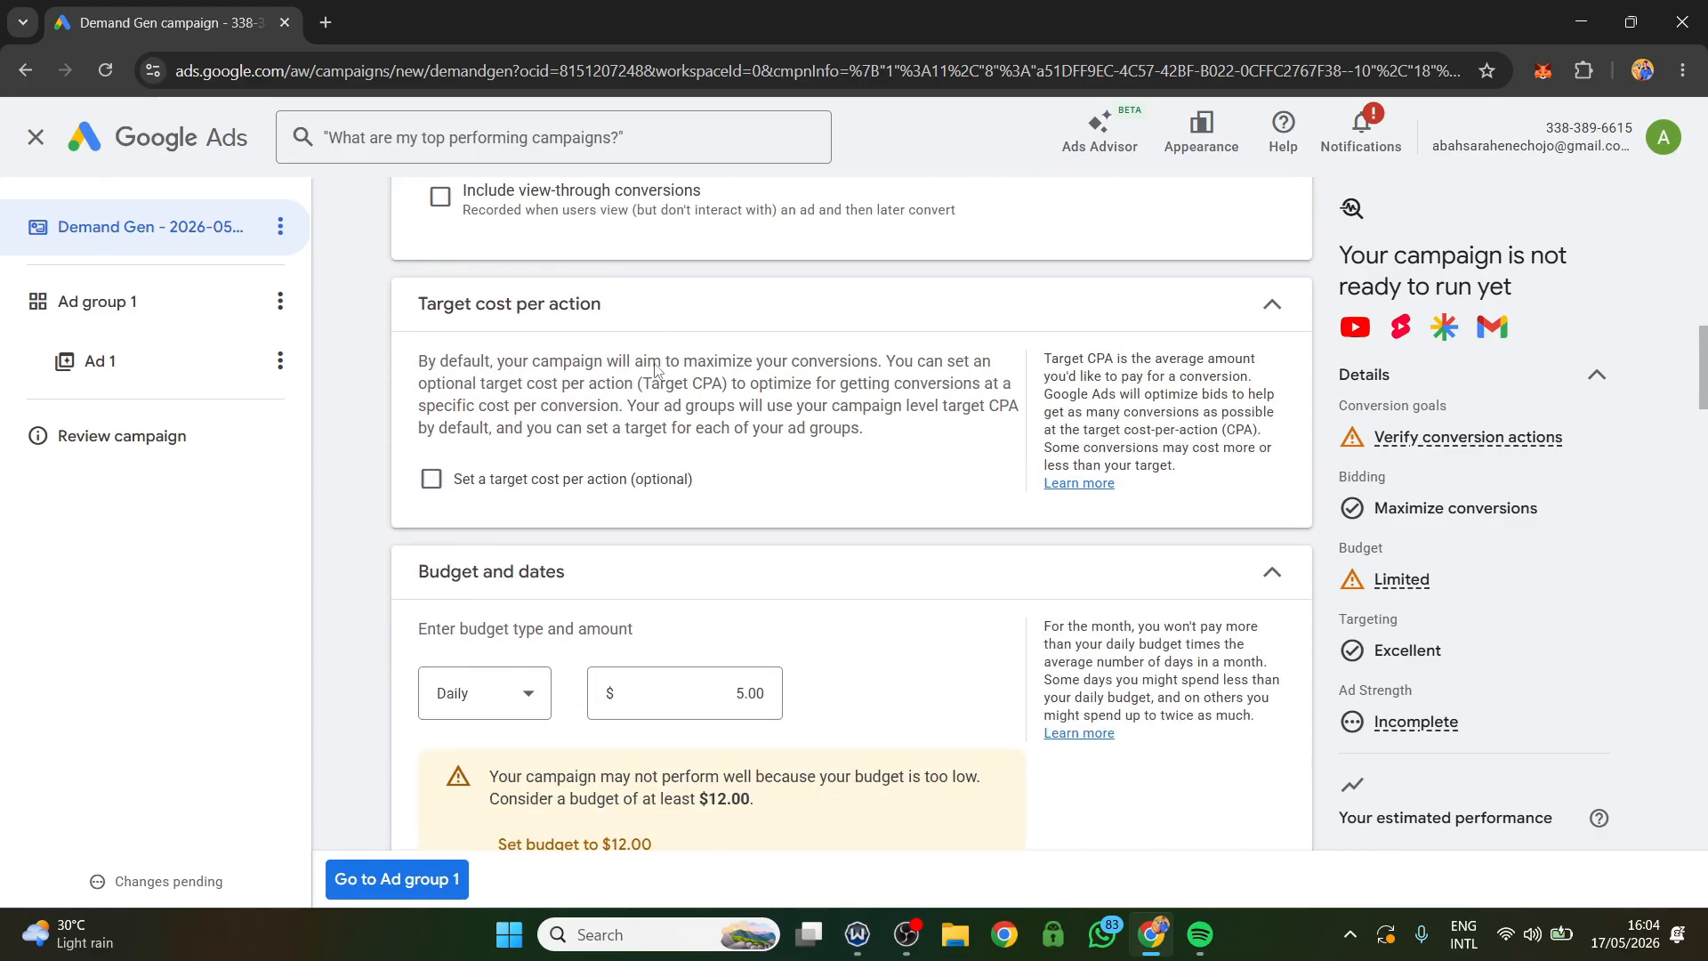
scroll(658, 371, down, 1)
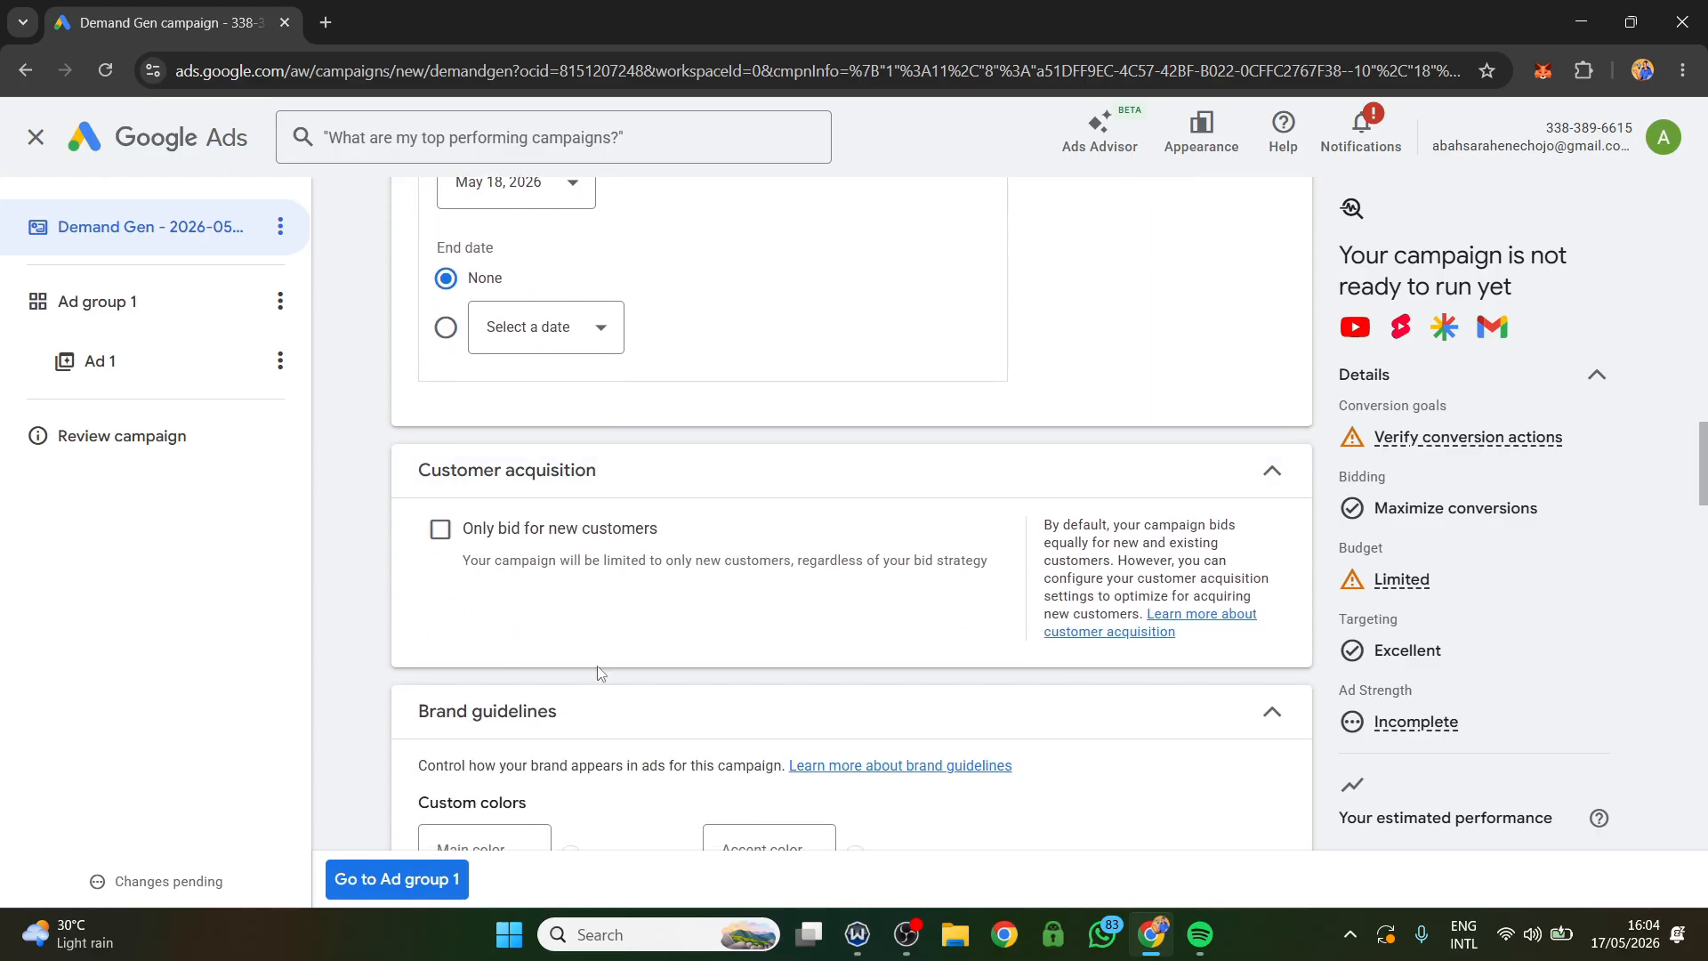